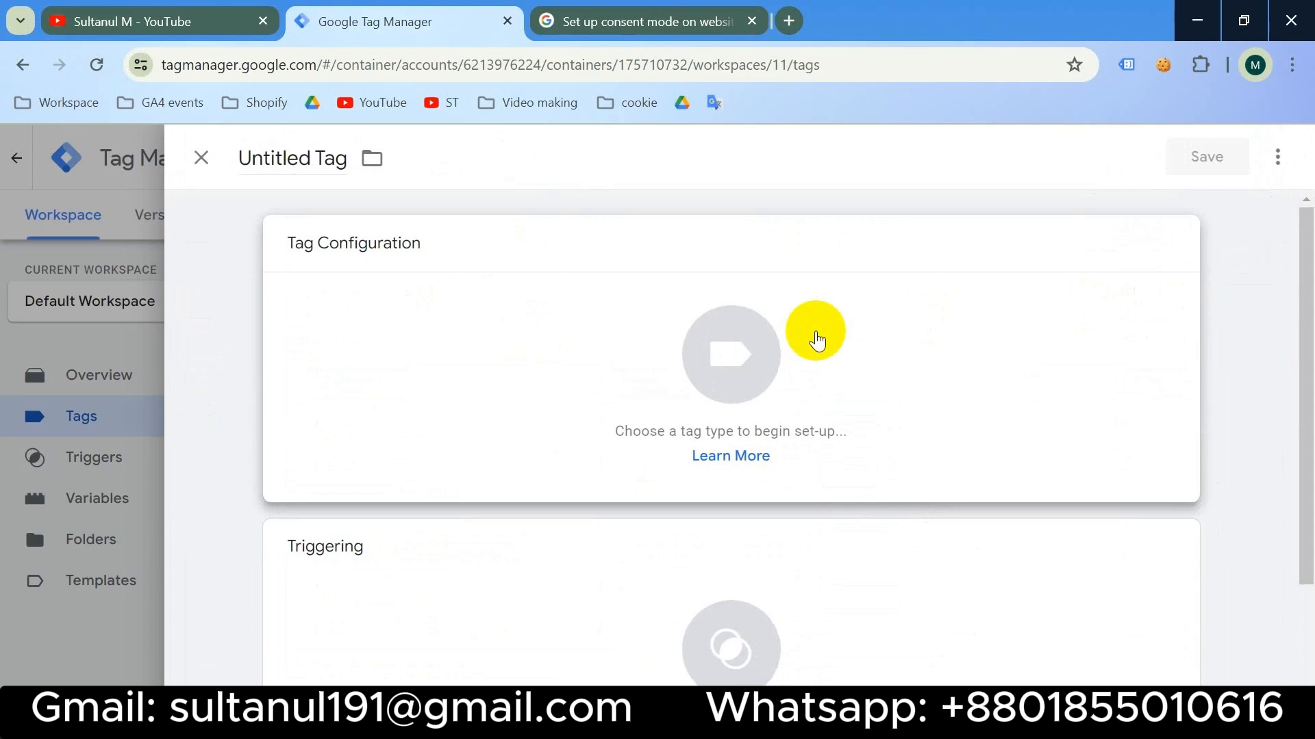
- Create a Custom HTML tag with a script checking document.cookie for CookieConsent
left_click(817, 340)
scroll(913, 347, "down", 8)
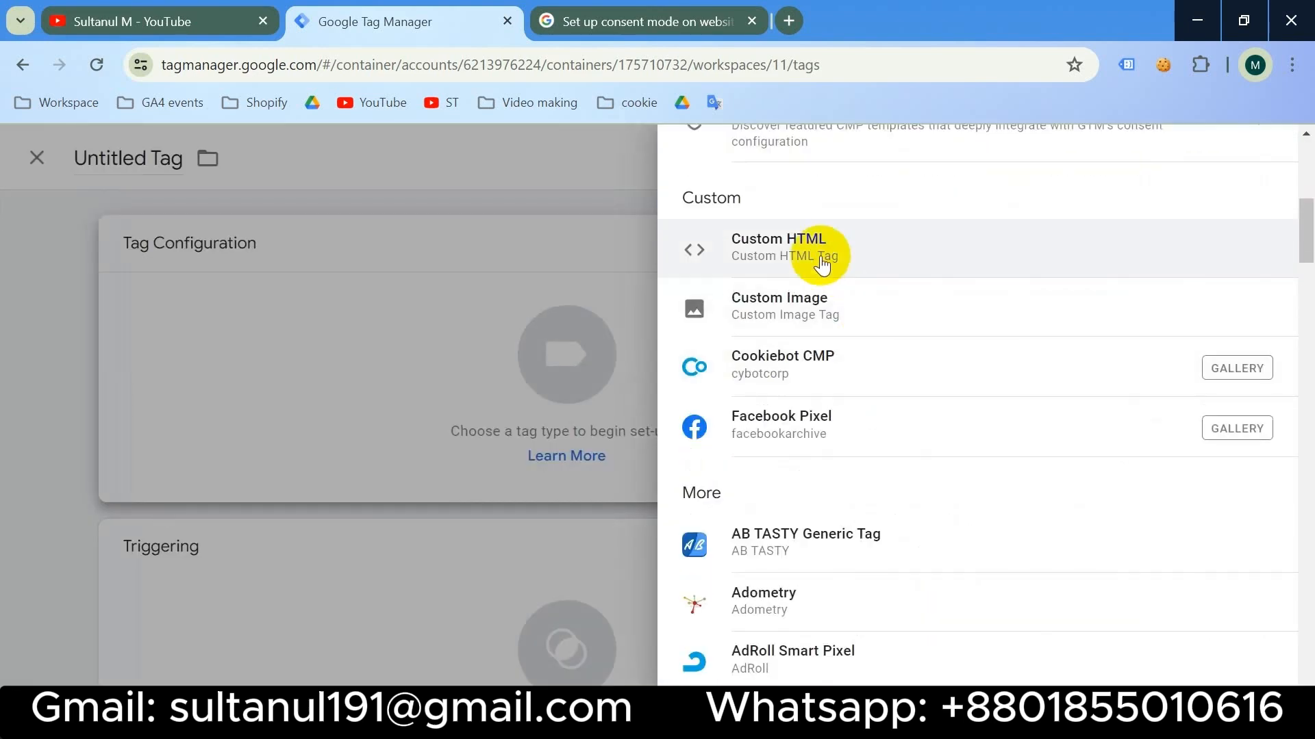
left_click(824, 260)
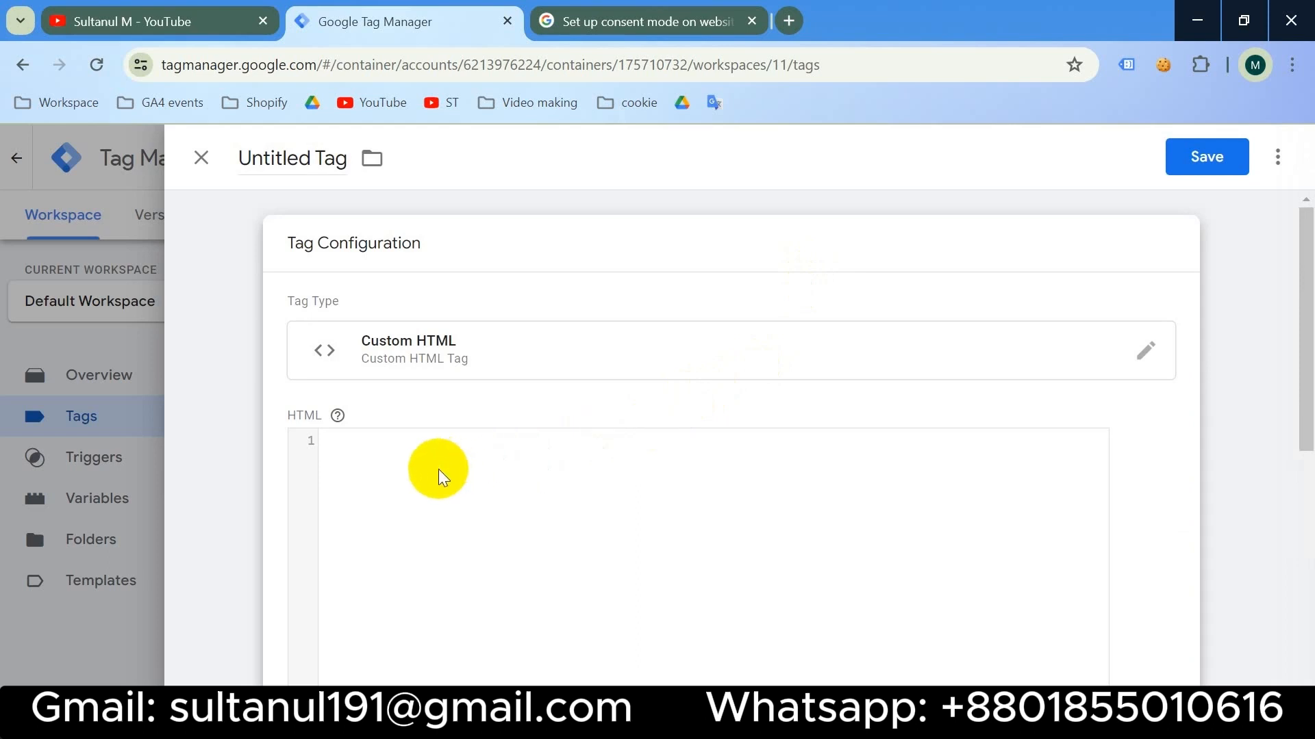
scroll(425, 469, "down", 1)
left_click(357, 427)
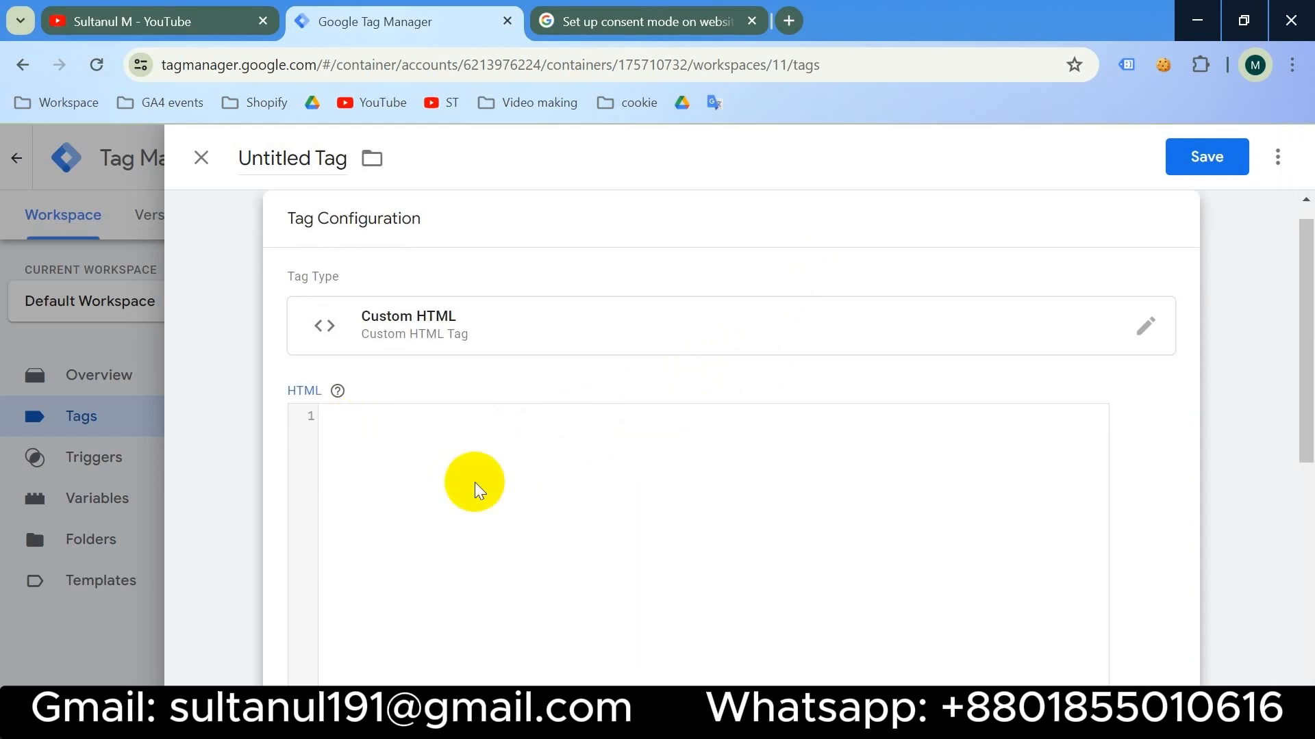
type("<script>")
key("Return")
key("Return")
key("Return")
type("</scr")
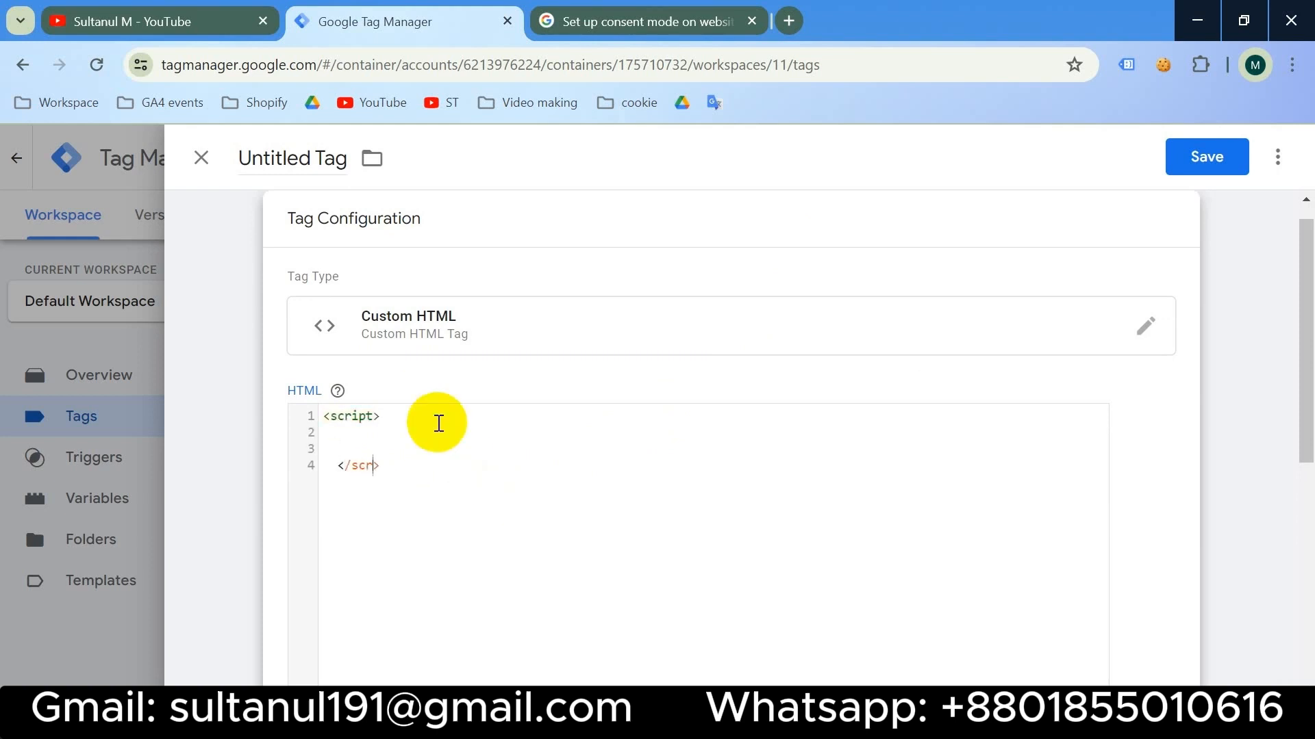
type("ipt")
left_click(397, 436)
key("Return")
type("var isConsentCookie = window.document.cookie.includes('CookieConsent');")
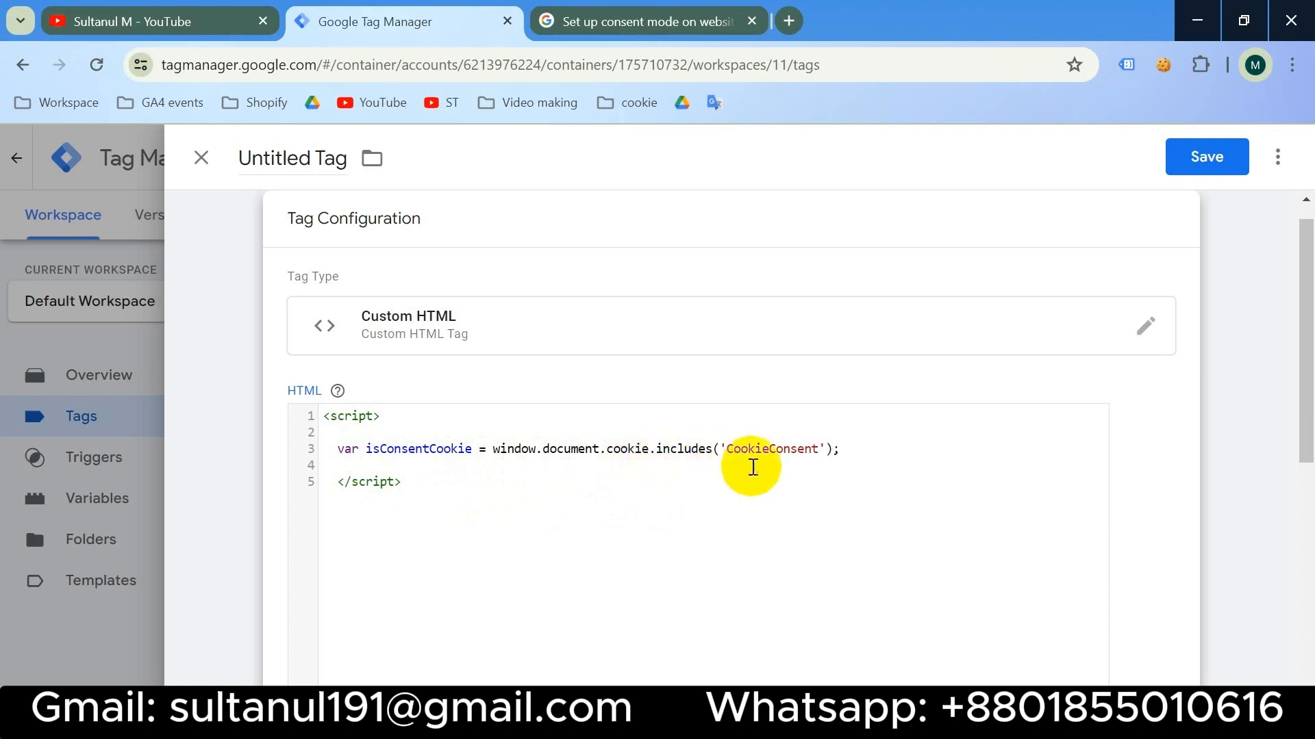
- Fire the tag on Consent Initialization - All Pages, name it 'Check Consent Cookie' and save
scroll(578, 490, "down", 5)
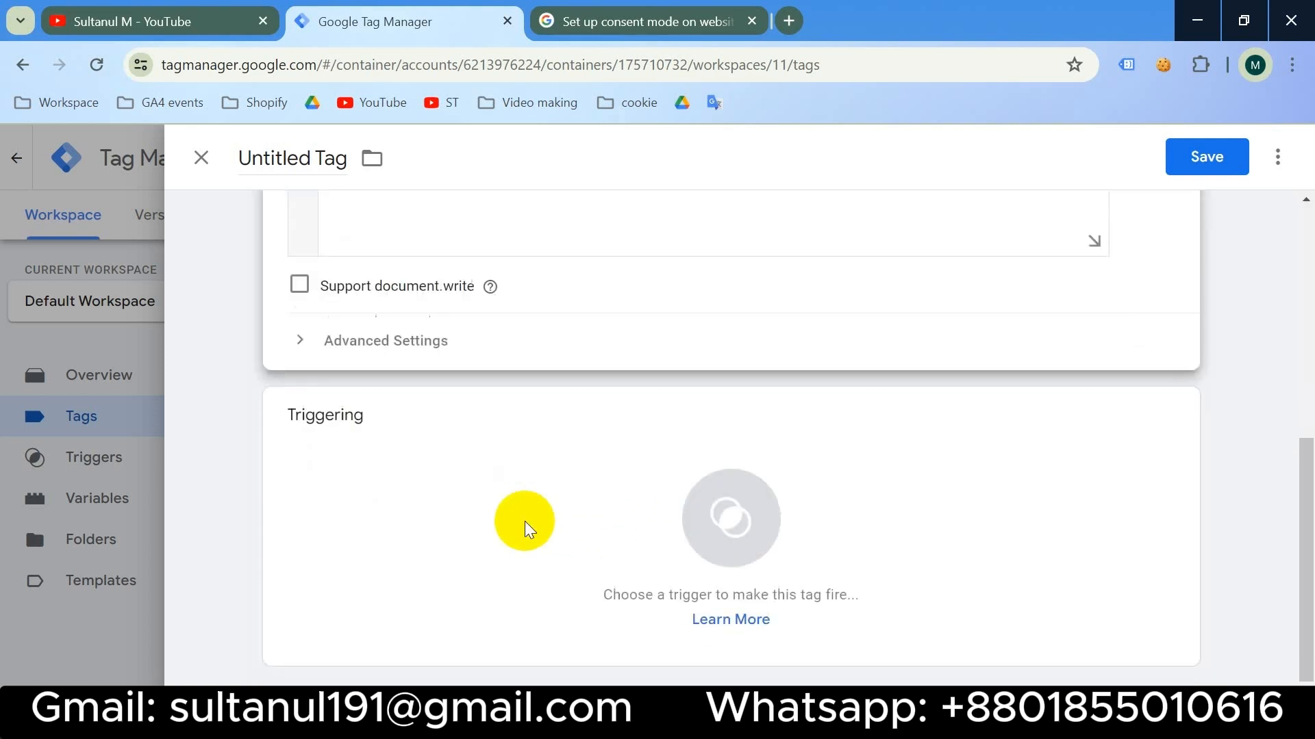
left_click(638, 488)
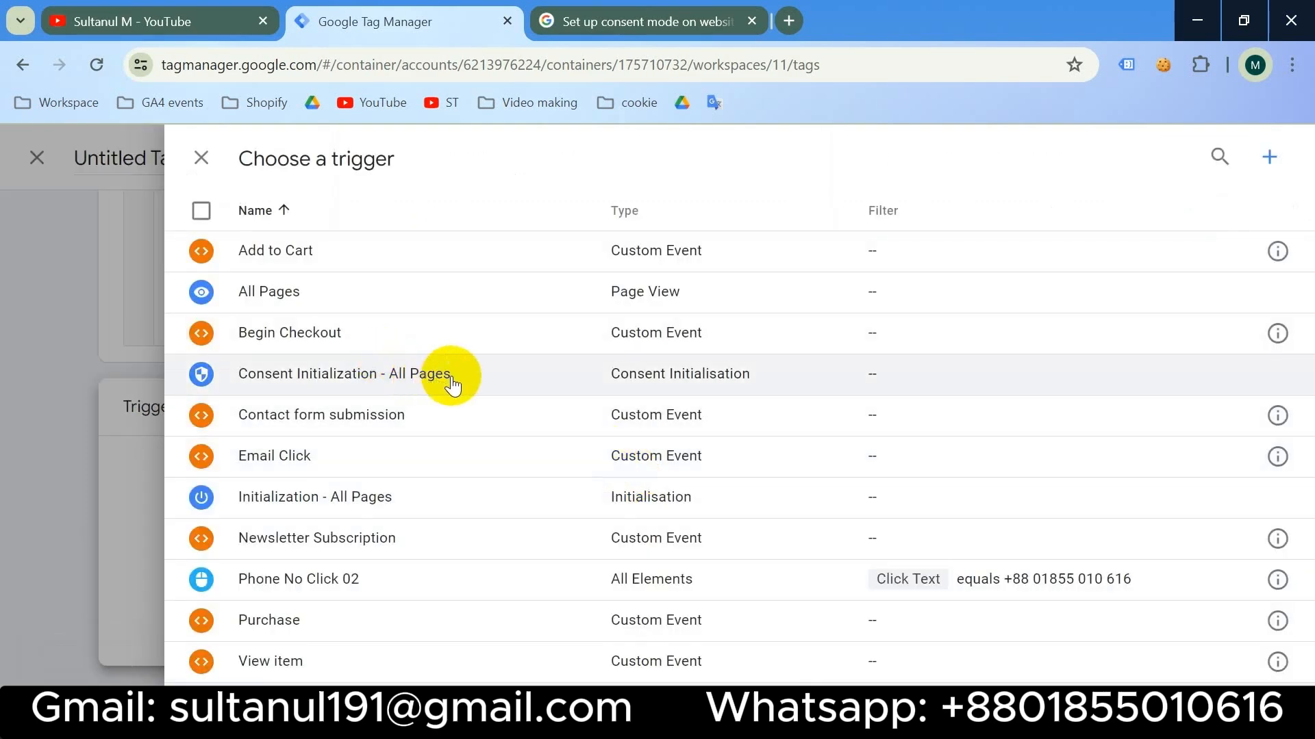
left_click(451, 378)
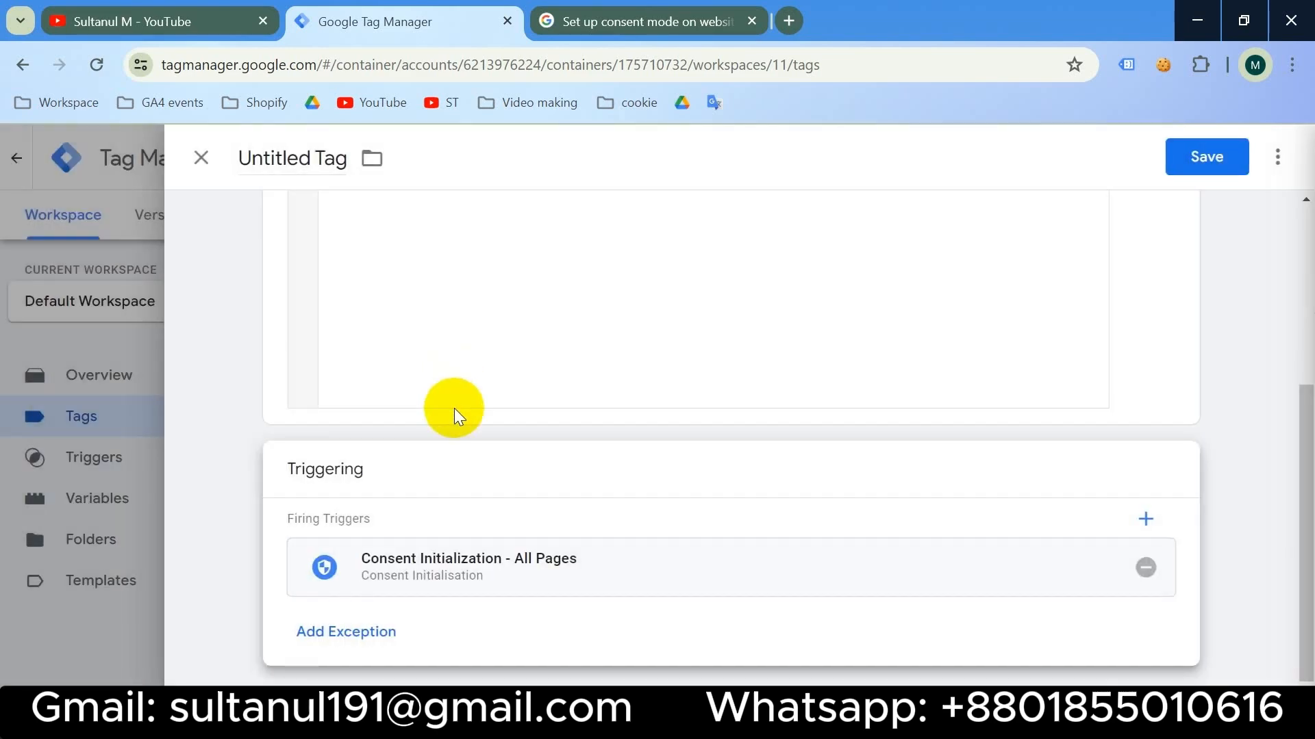
left_click(297, 155)
key("ctrl+a")
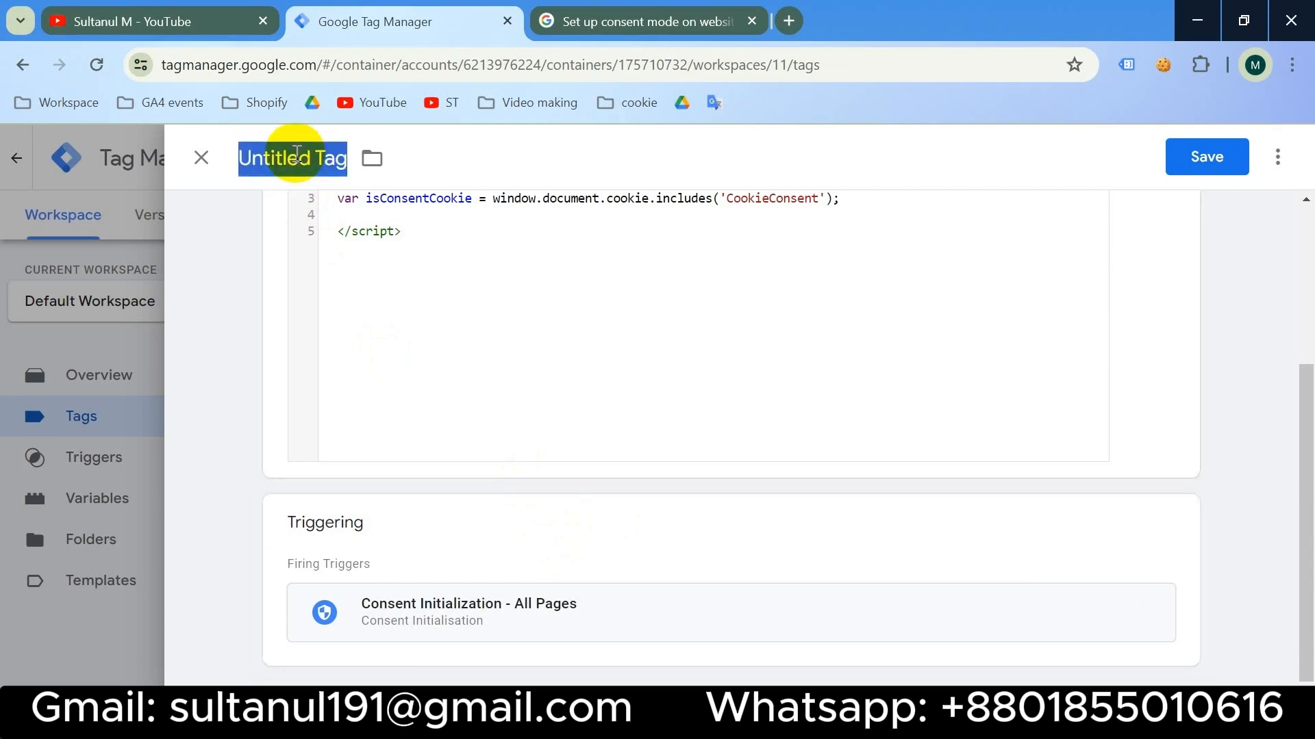
type("Check Consent Cookie")
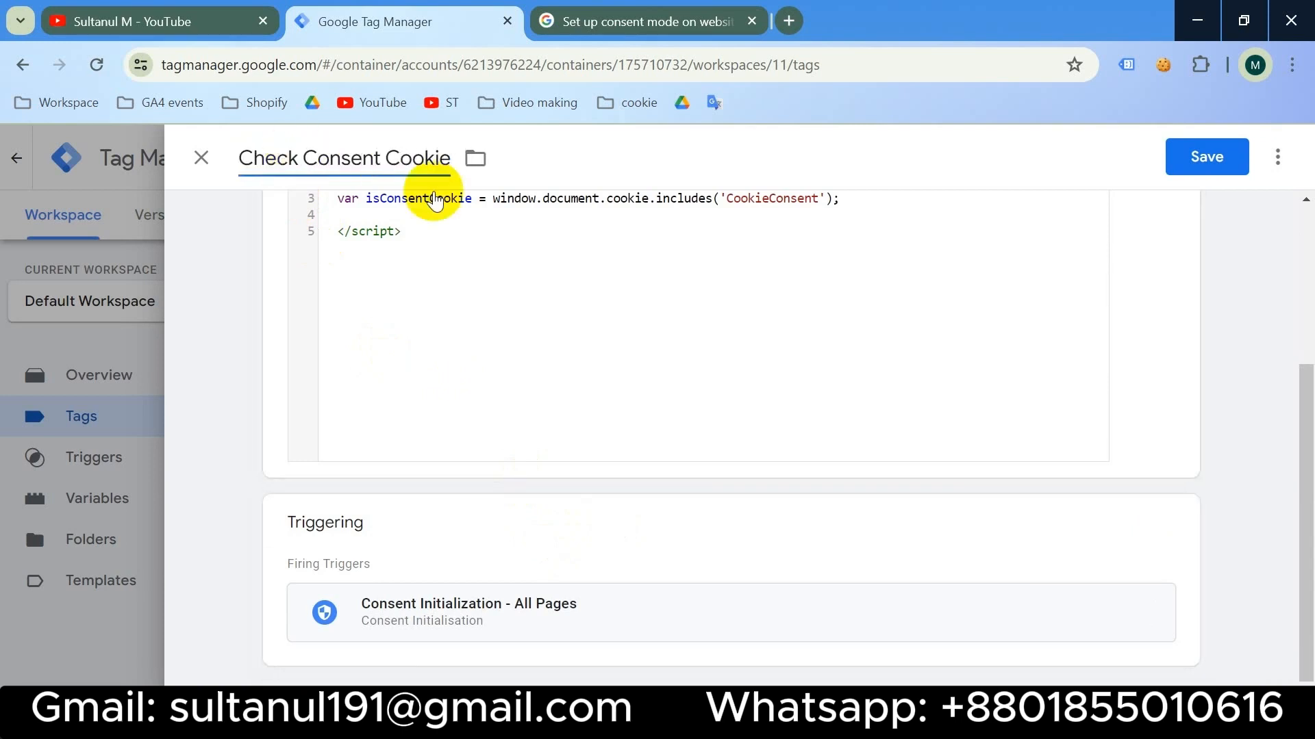
left_click(1206, 159)
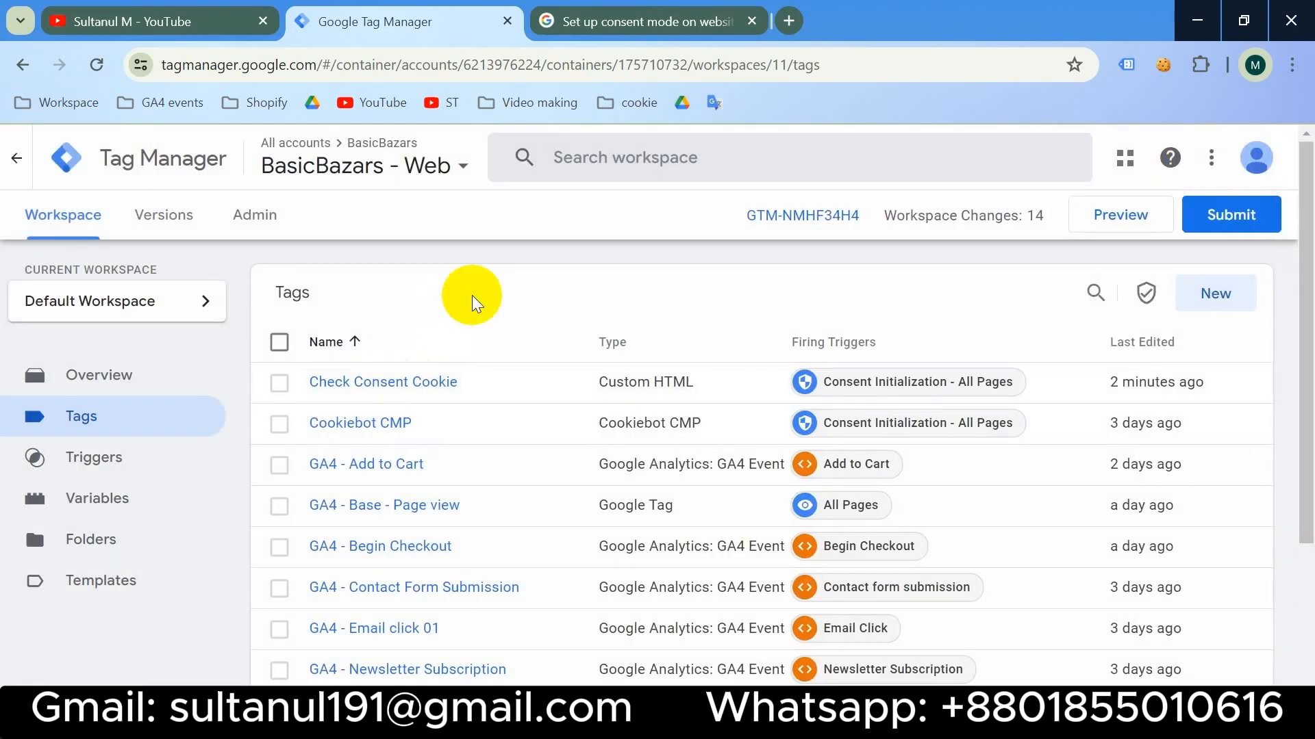
- Copy the isConsentCookie name from the Check Consent Cookie tag's code
left_click(394, 381)
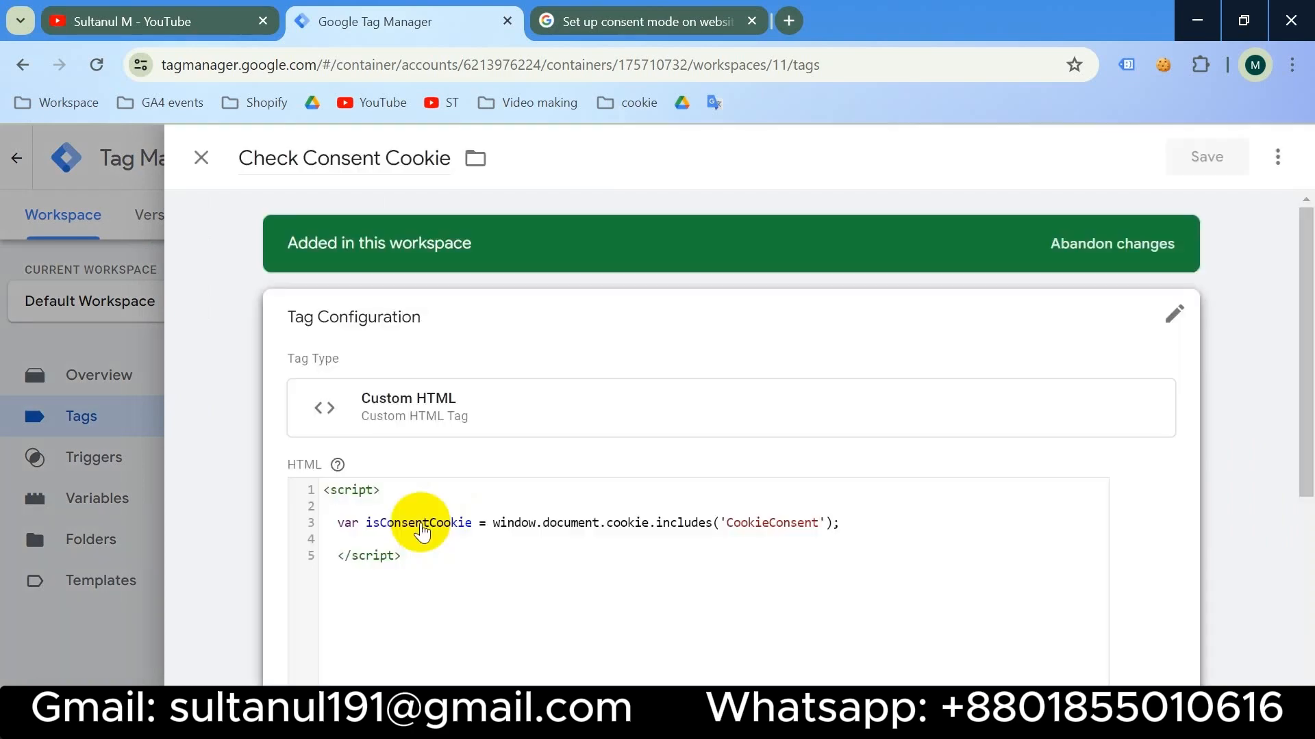
double_click(426, 546)
key("ctrl+c")
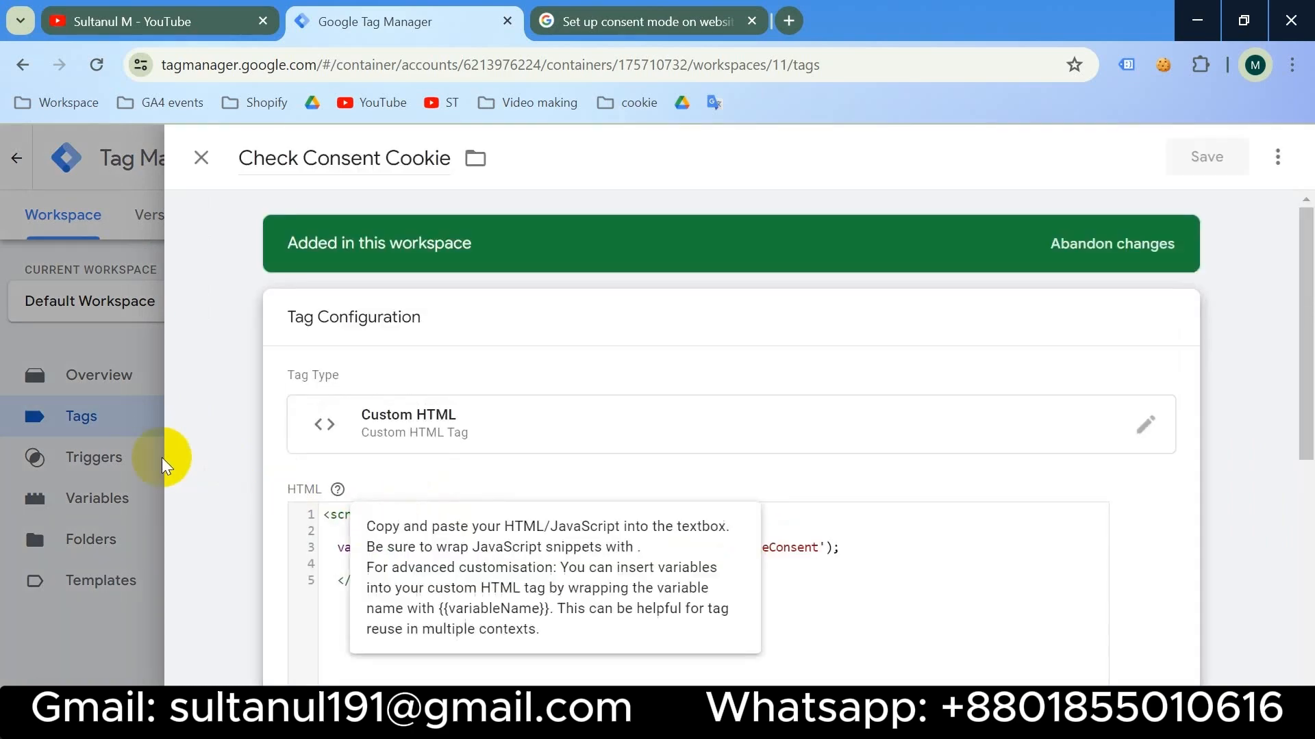
left_click(131, 436)
- Create and save JavaScript Variable 'JS - Cookie Check' with global variable name isConsentCookie
left_click(108, 502)
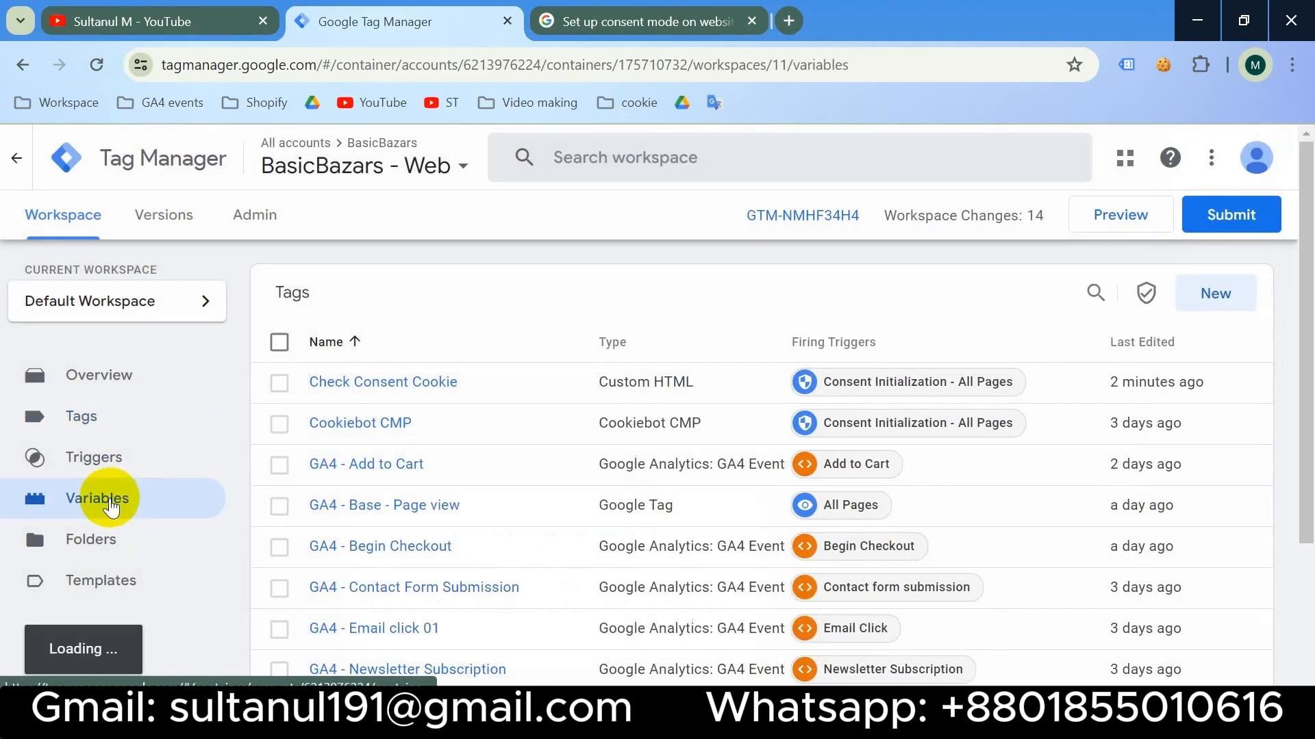
scroll(986, 503, "down", 15)
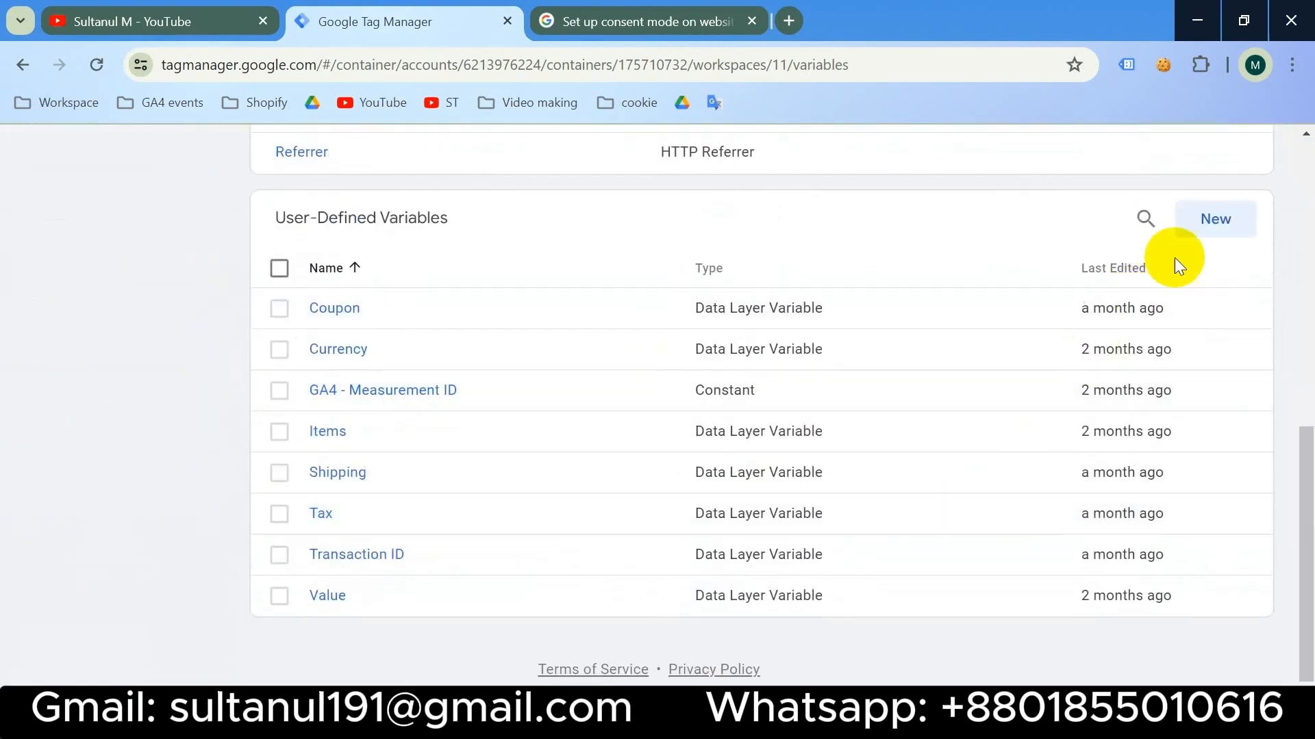
left_click(1217, 228)
left_click(769, 323)
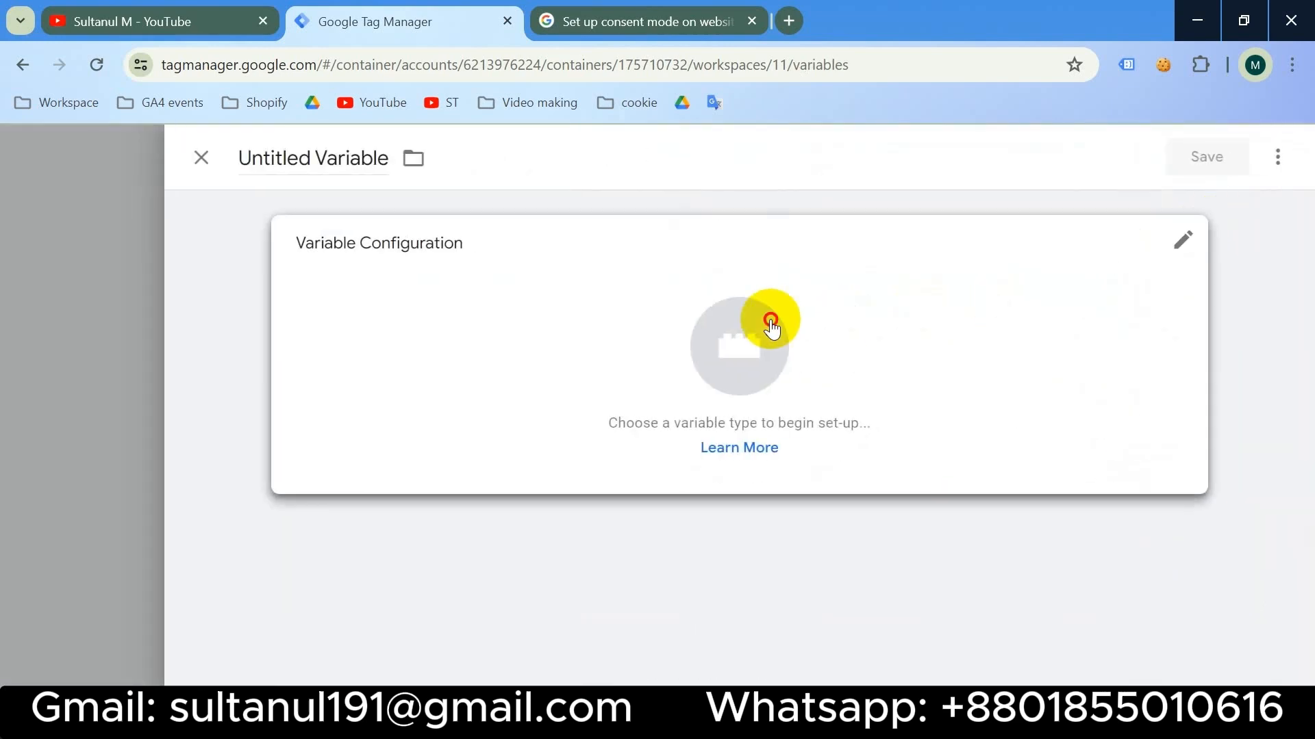
scroll(831, 382, "down", 3)
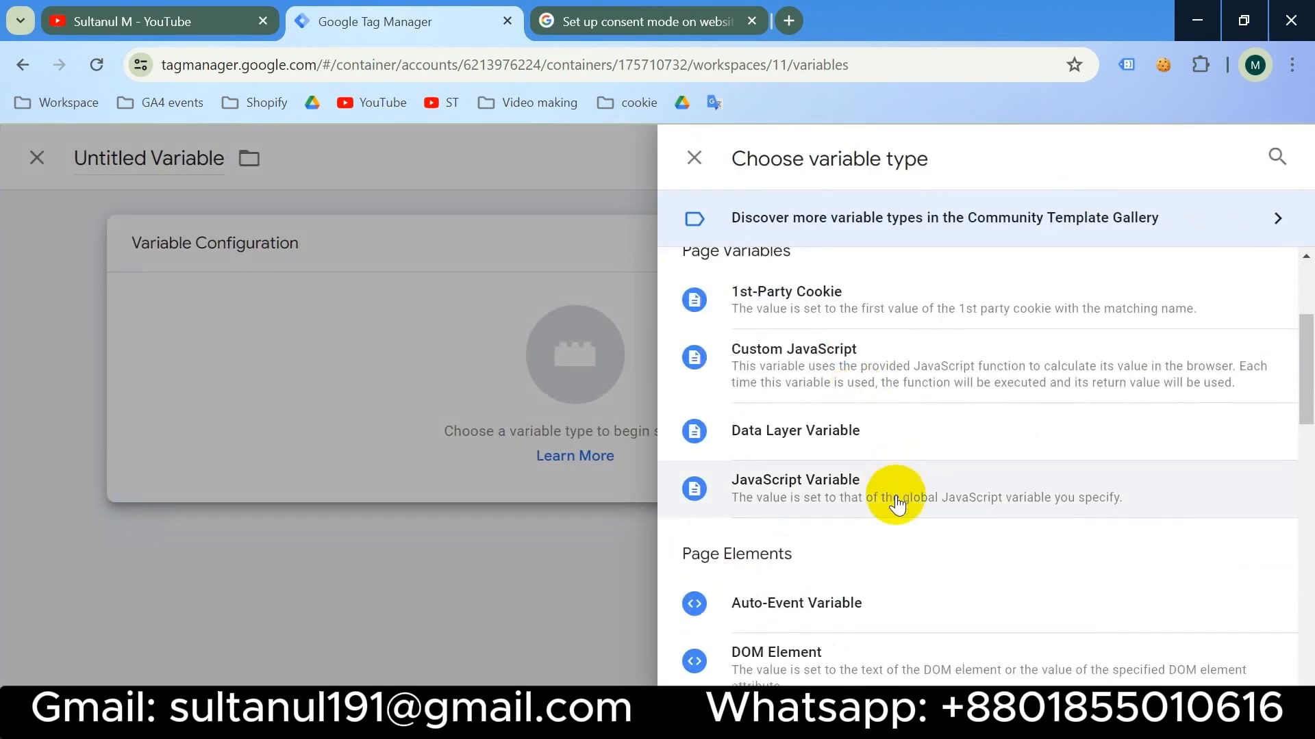
left_click(909, 495)
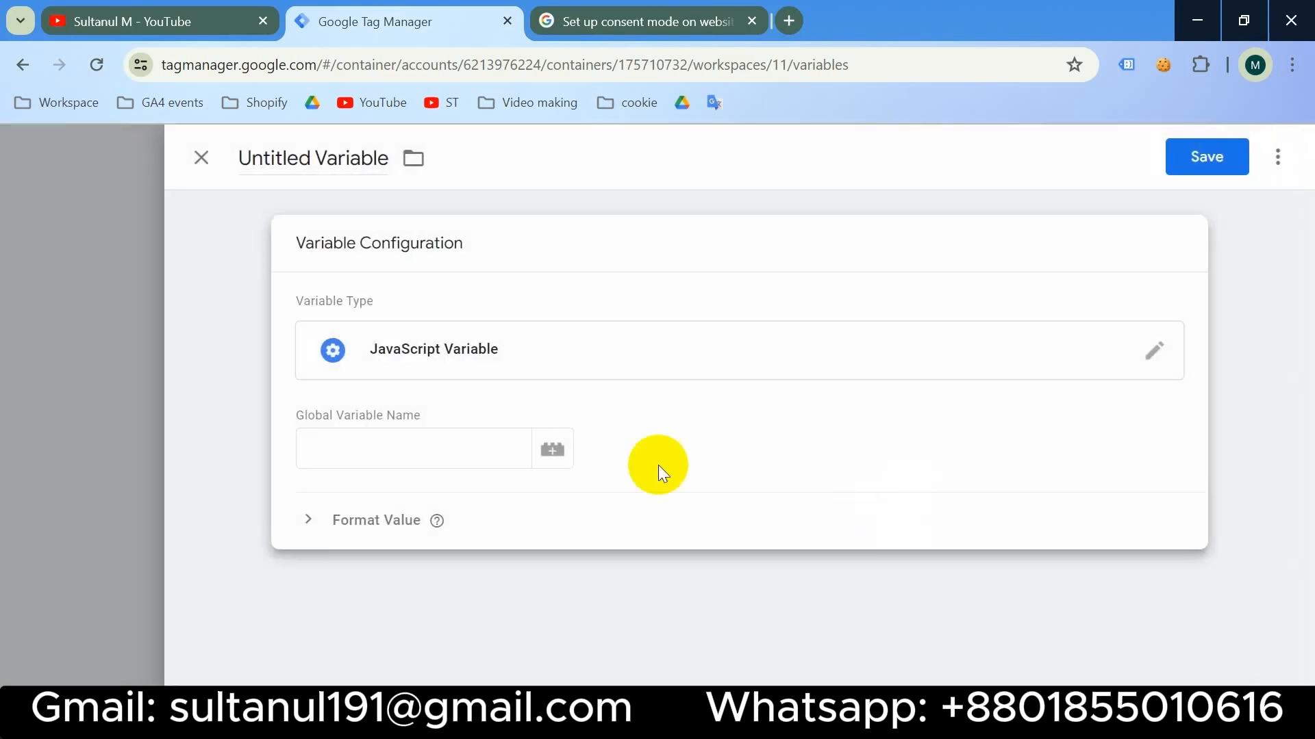
left_click(385, 440)
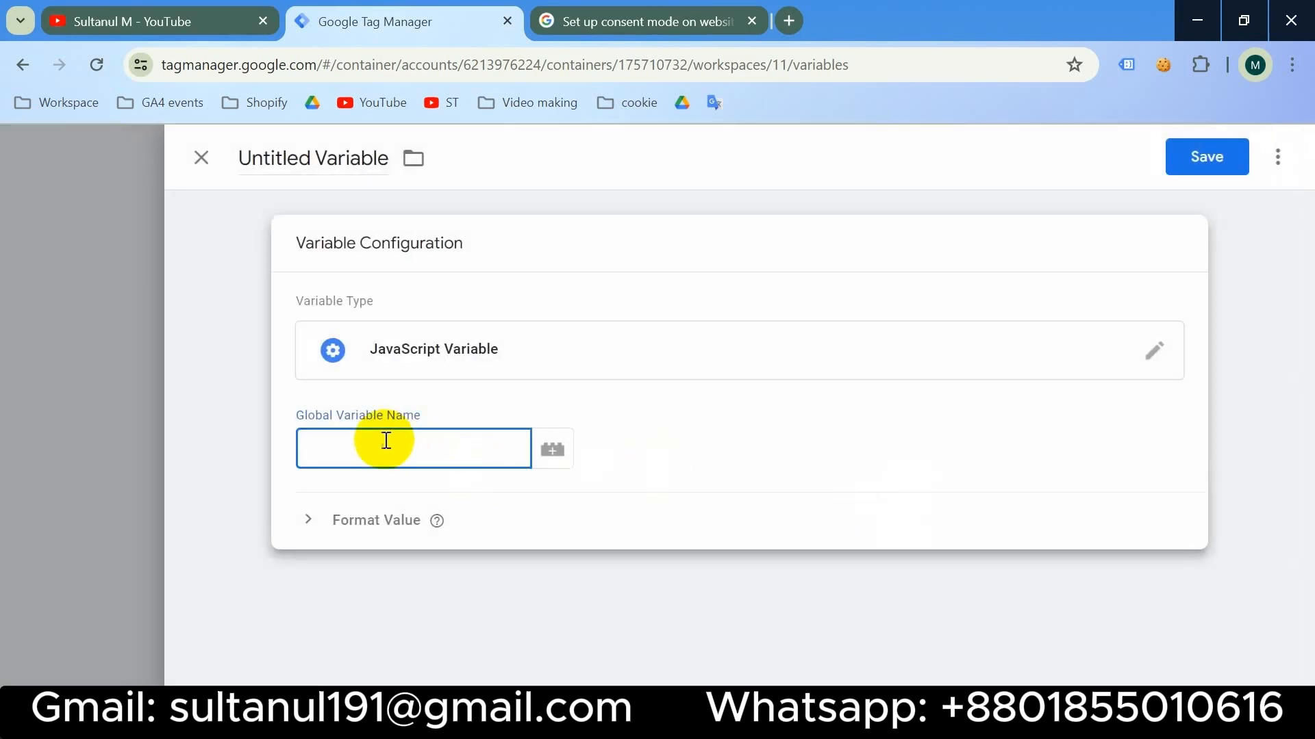
key("ctrl+v")
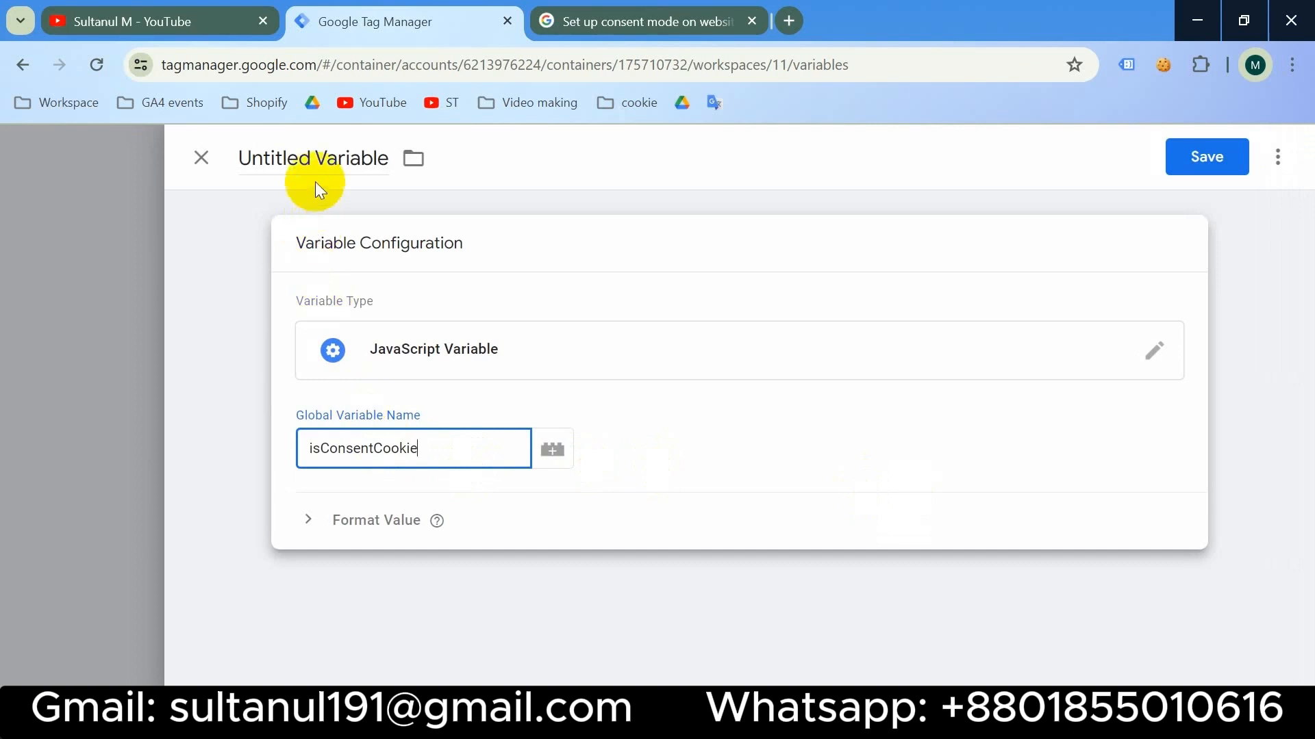
left_click(315, 156)
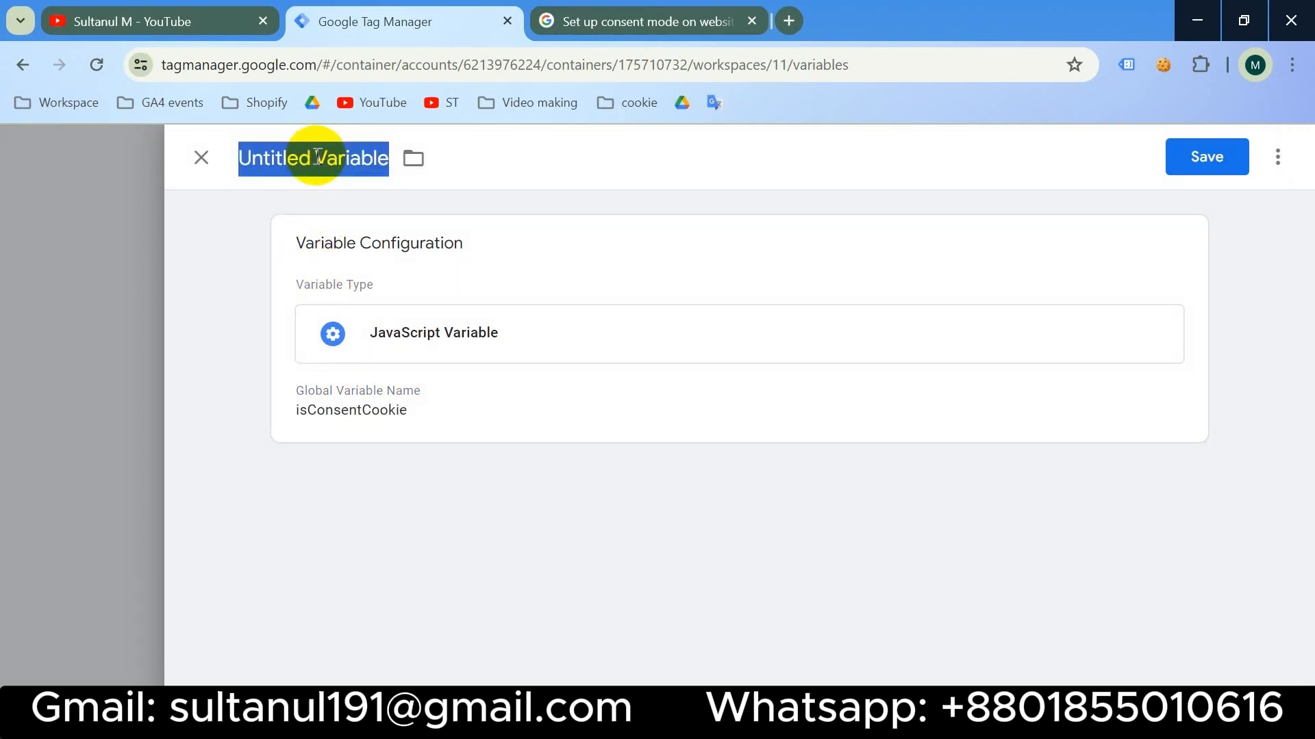
type("JS - Cookie Check")
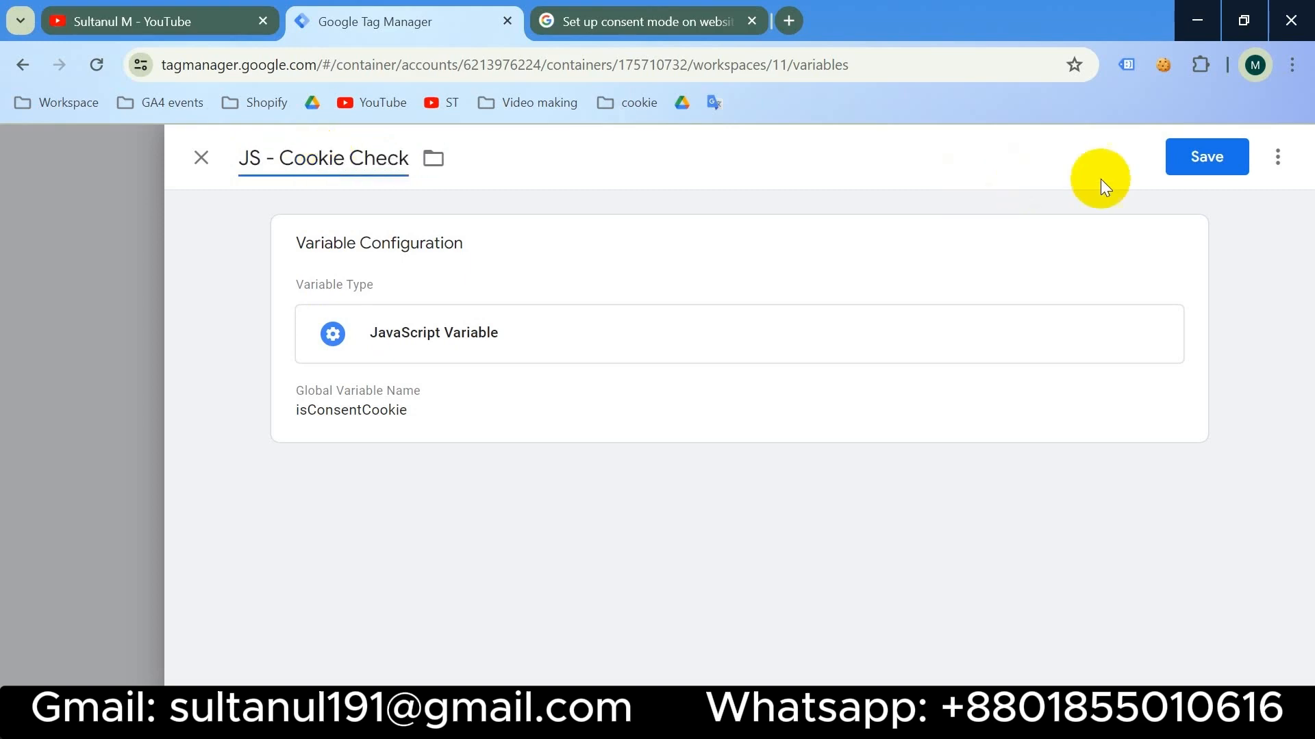
left_click(1186, 162)
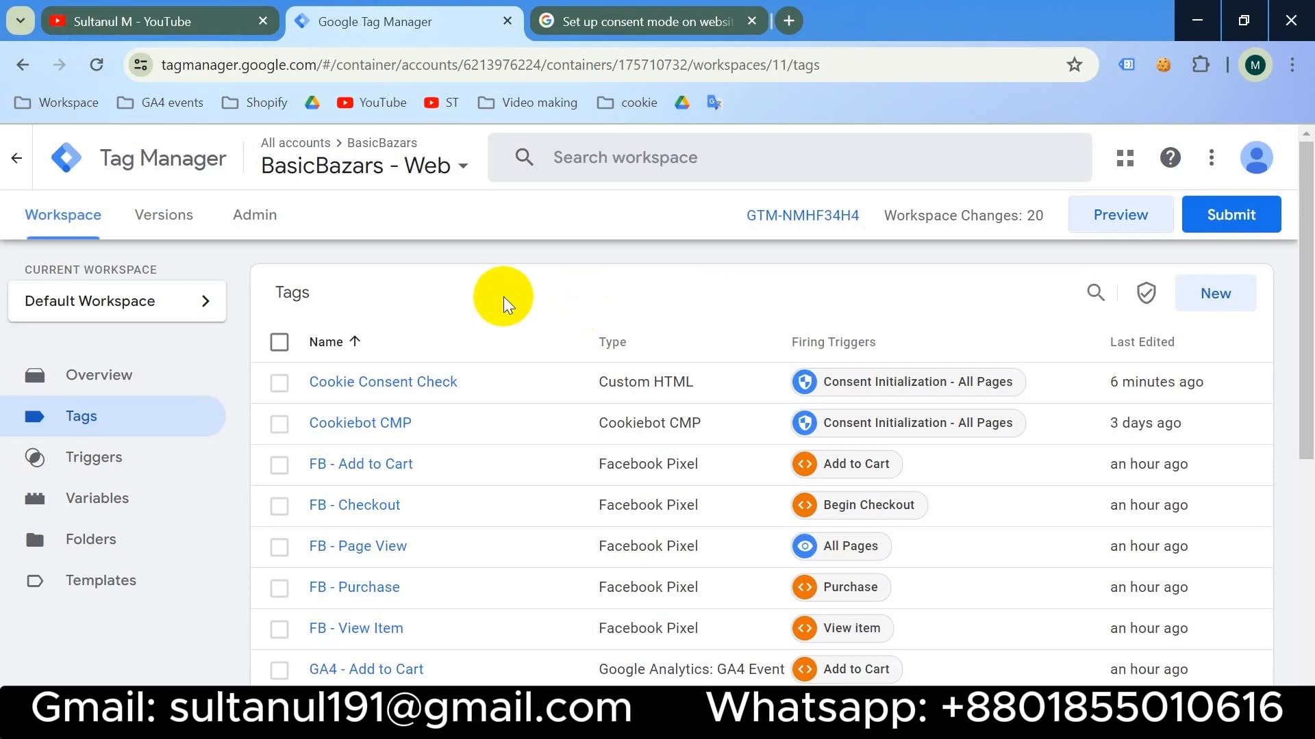
- Connect Tag Assistant preview to the BasicBazars store and open a blank new tab
left_click(1142, 218)
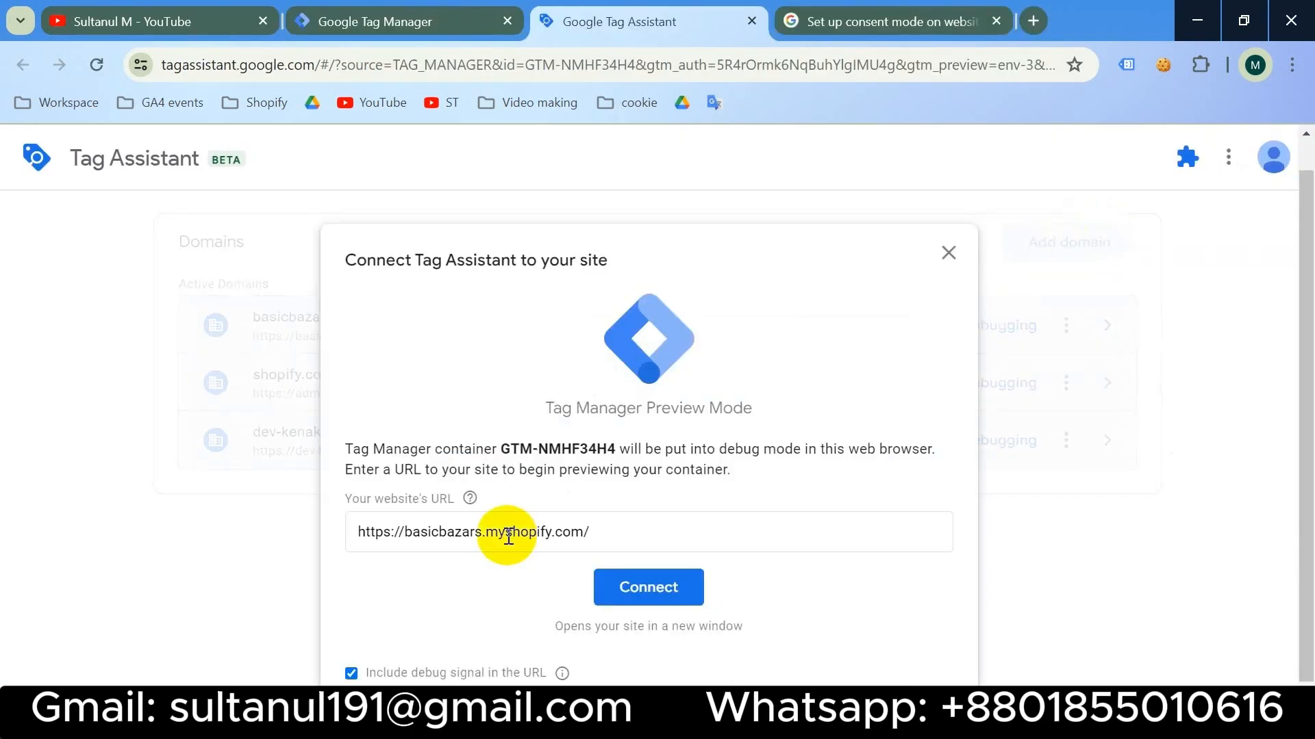
left_click(507, 534)
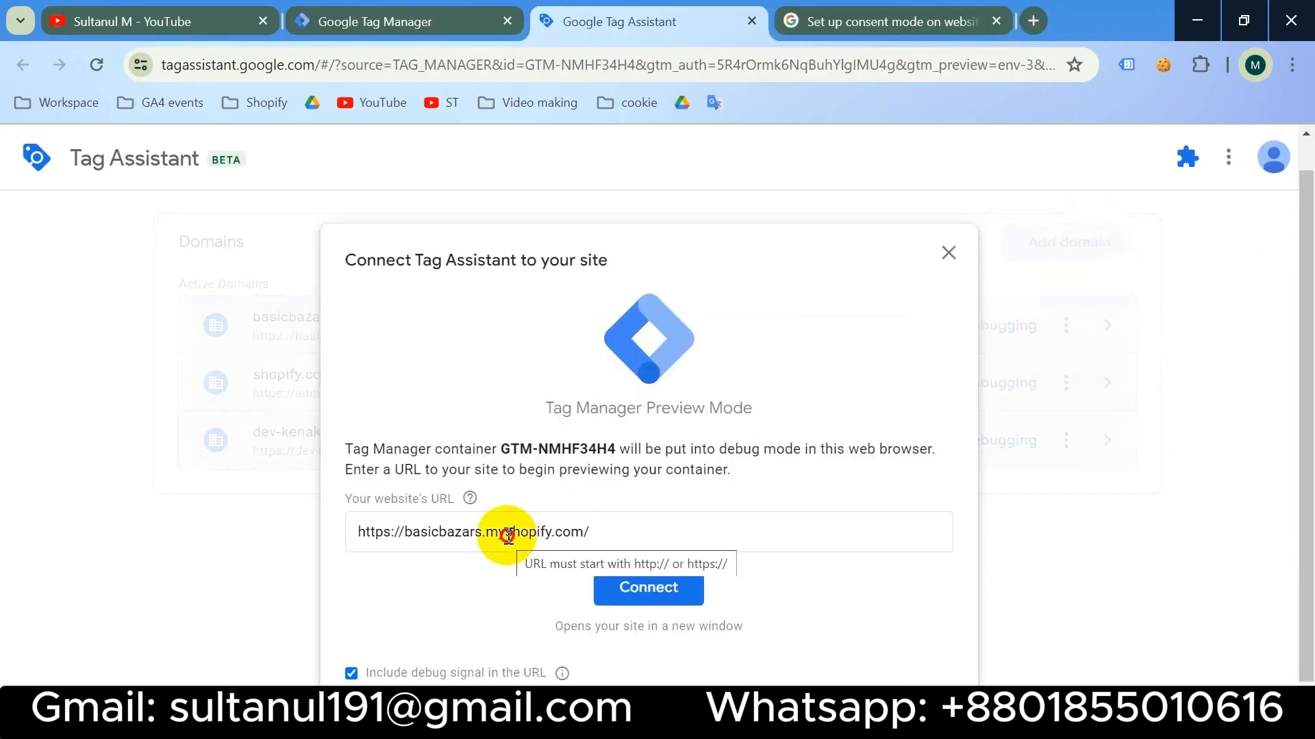
left_click(684, 589)
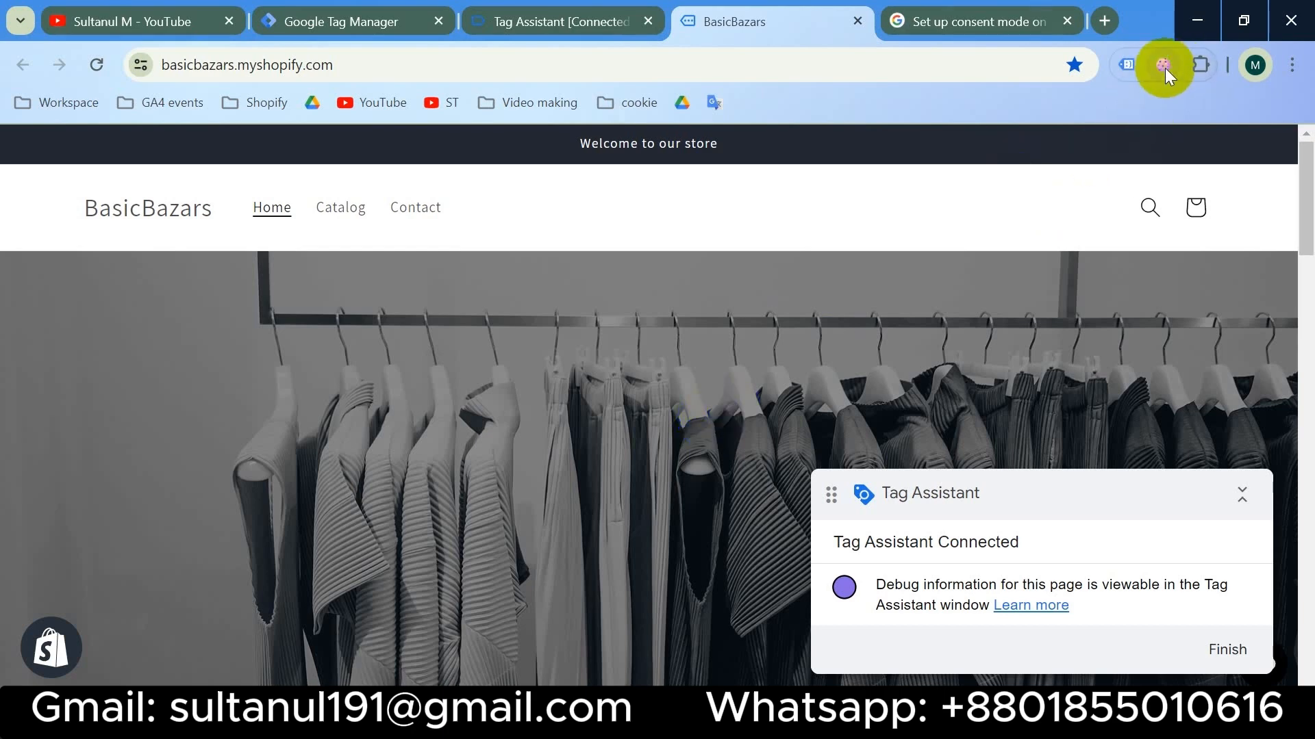
left_click(1109, 19)
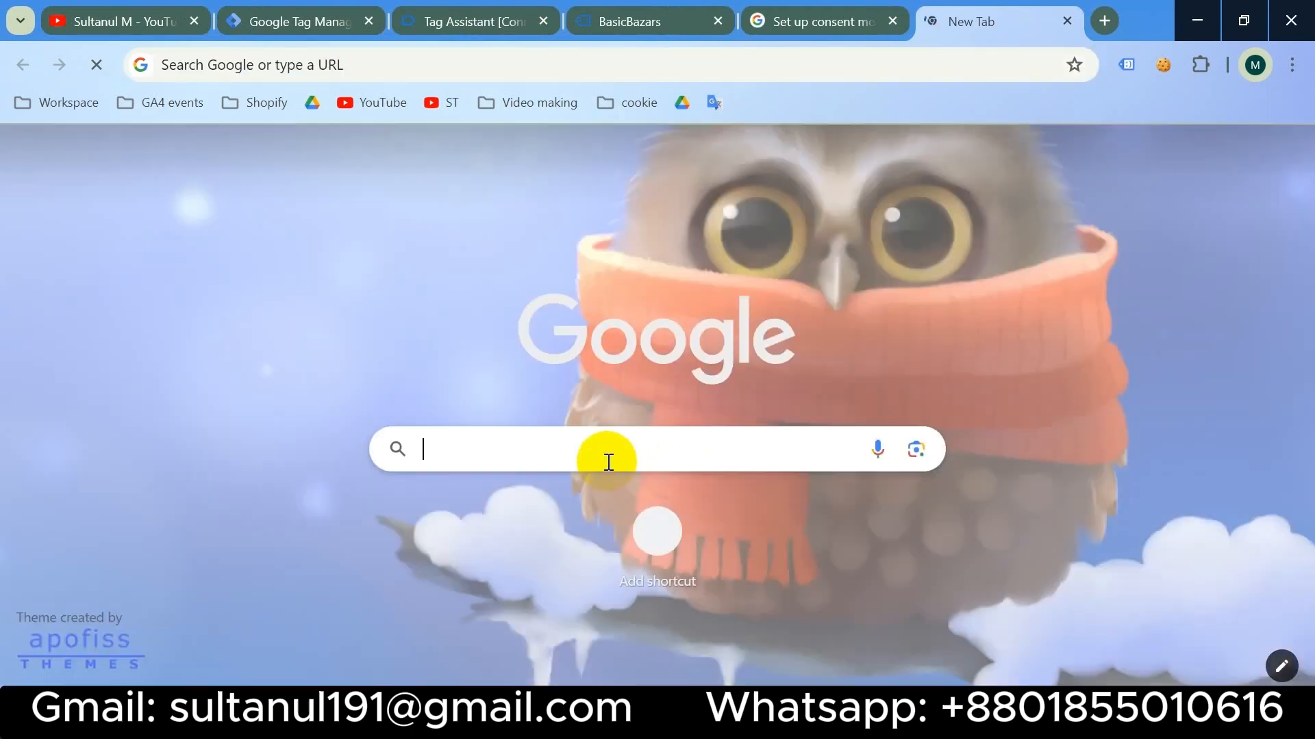
- Search 'edit this cookie', open its Chrome Web Store page, then return to BasicBazars
left_click(608, 460)
type("edit this cookie")
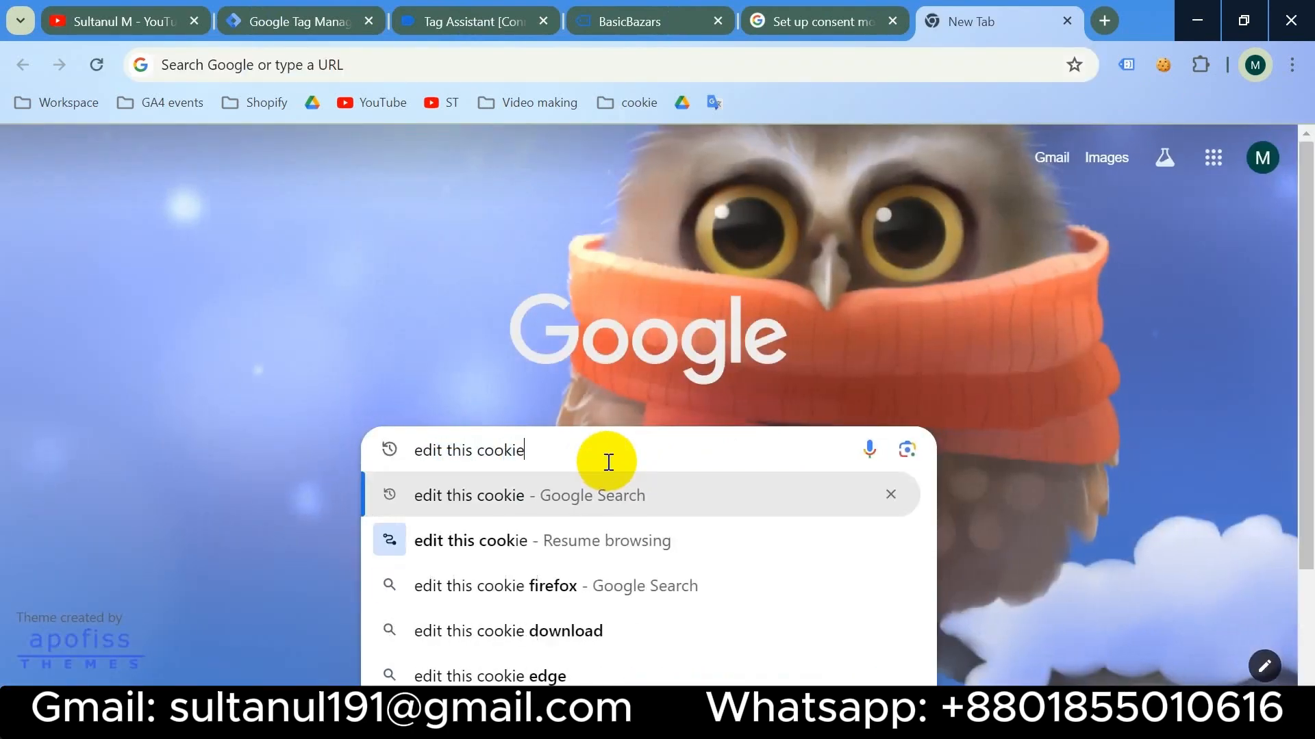
key("Return")
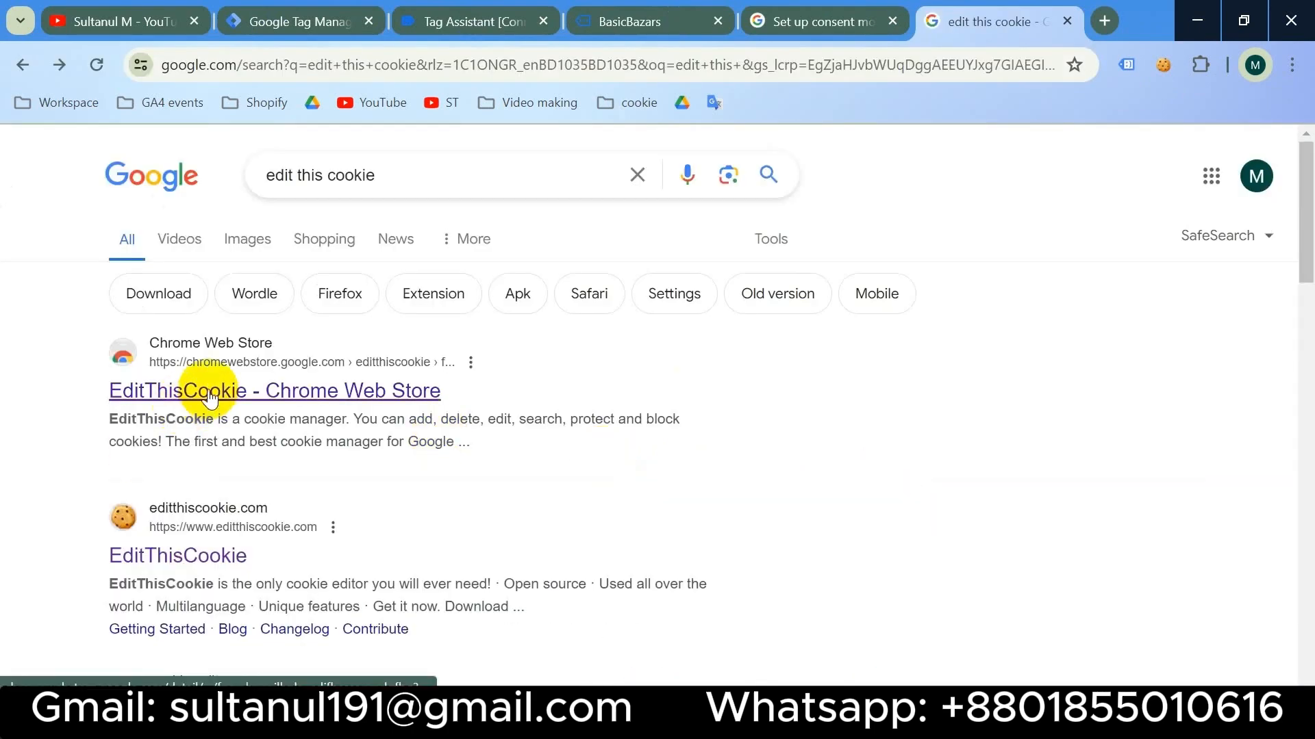
left_click(208, 395)
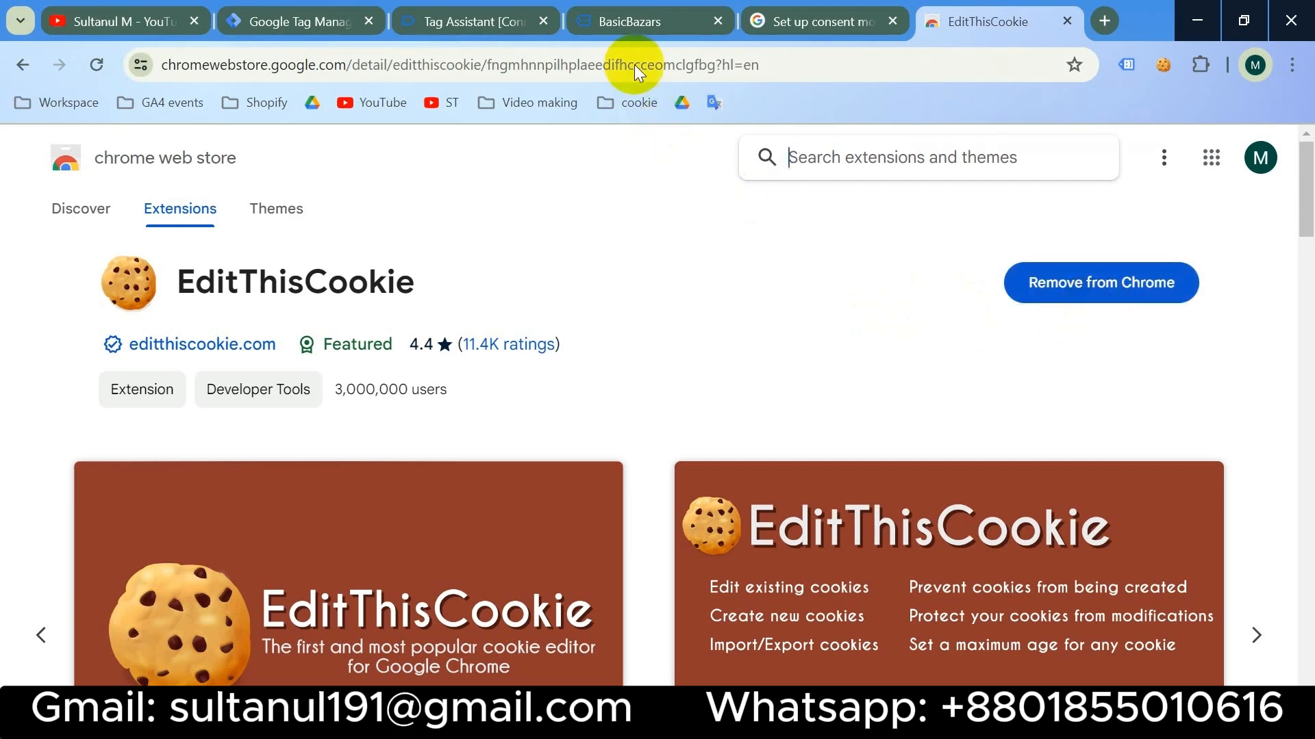
left_click(634, 20)
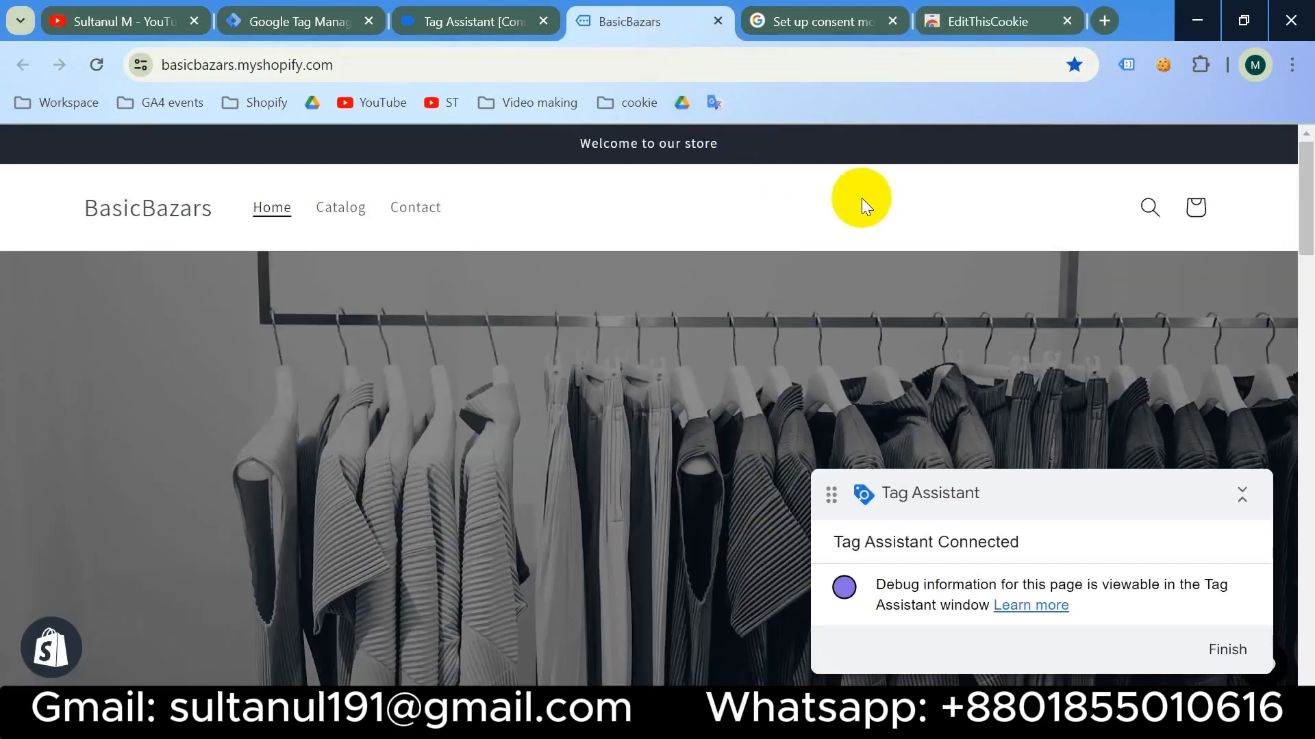
- Delete the store's CookieConsent cookie in EditThisCookie
left_click(1162, 65)
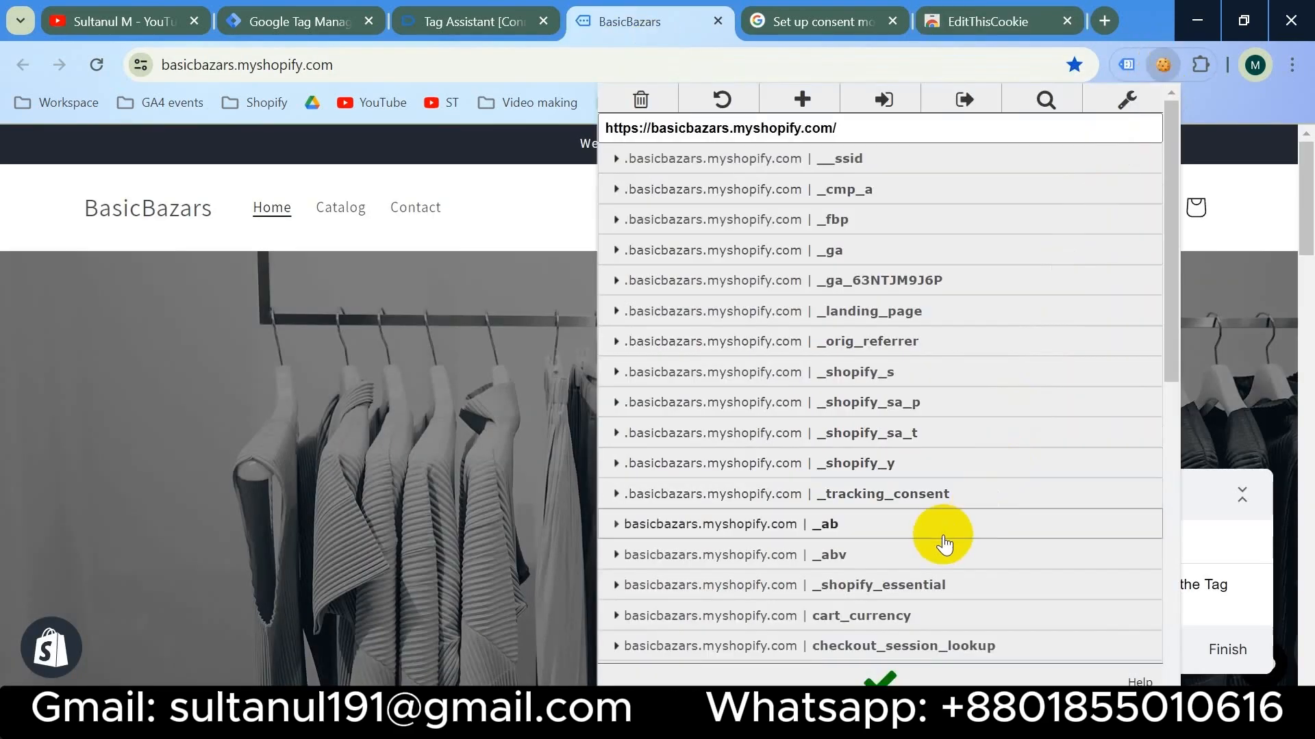
scroll(939, 534, "down", 6)
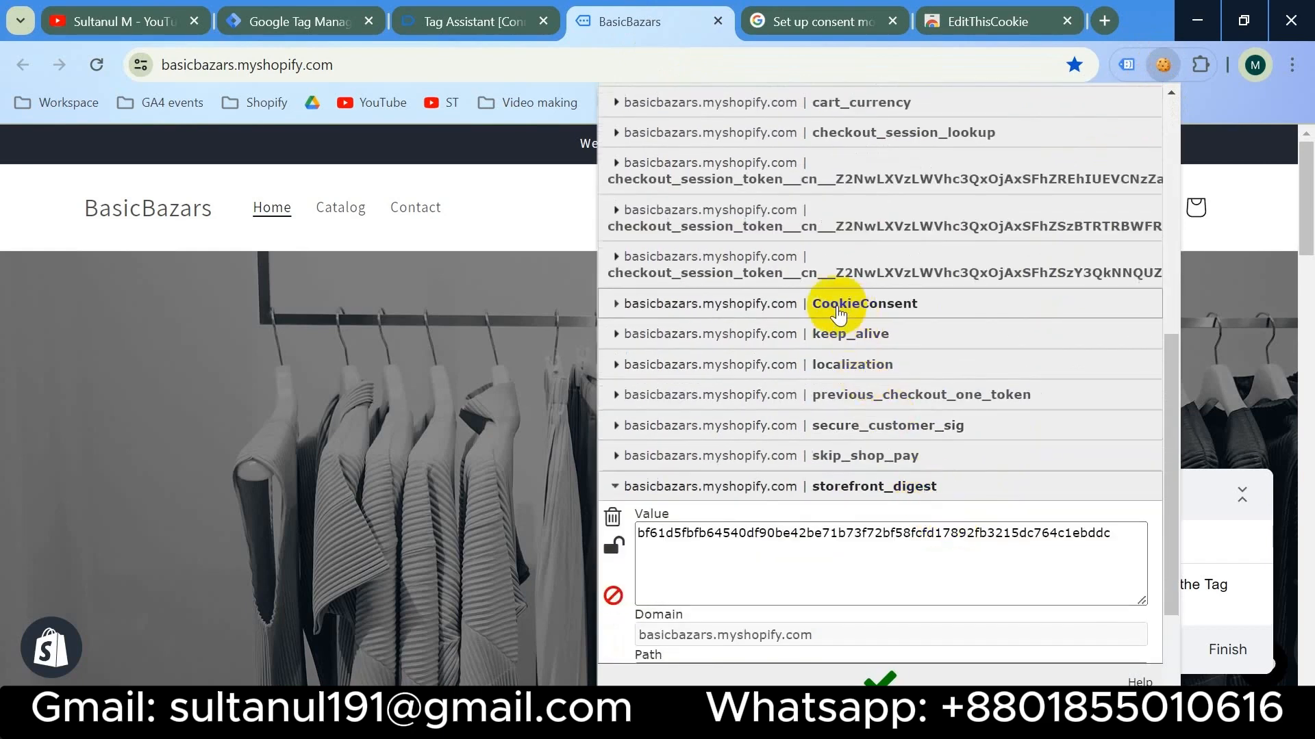
left_click(830, 309)
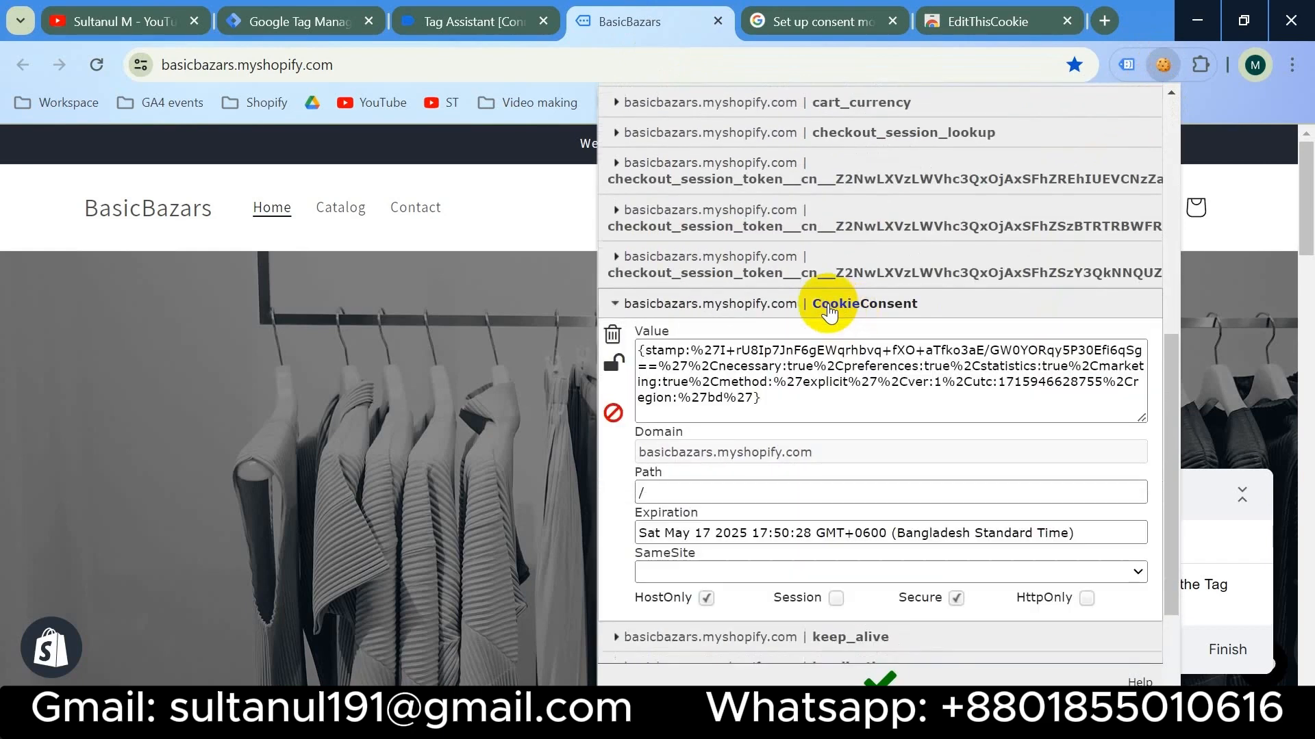
left_click(615, 349)
left_click(612, 327)
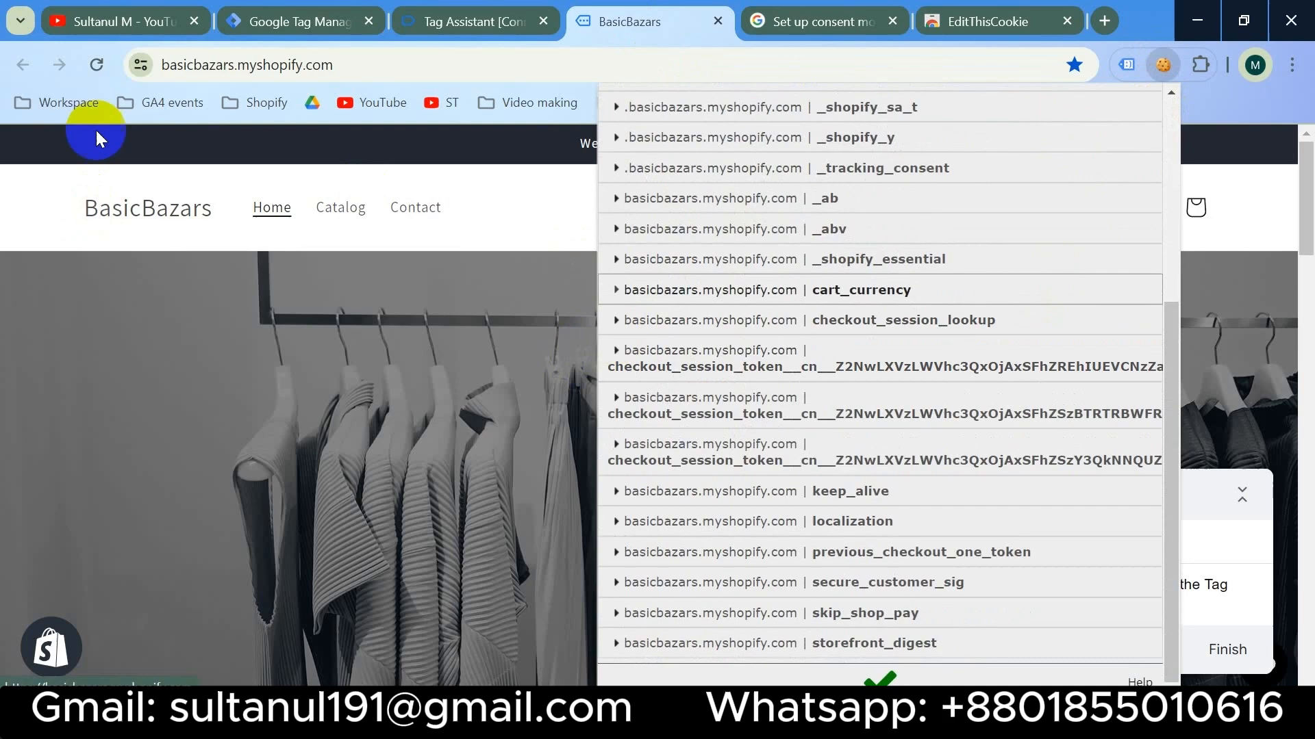
- Reload the store and accept all cookies on the Cookiebot banner
left_click(95, 63)
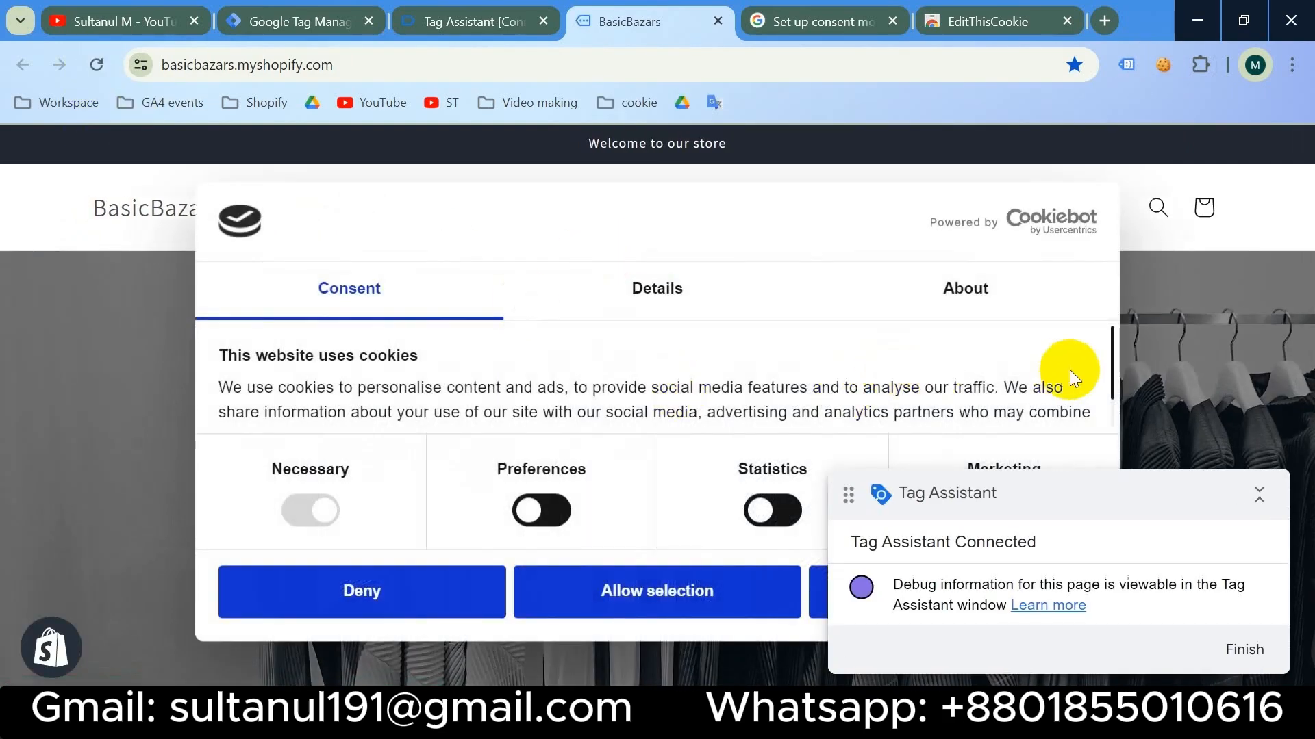
left_click(1259, 494)
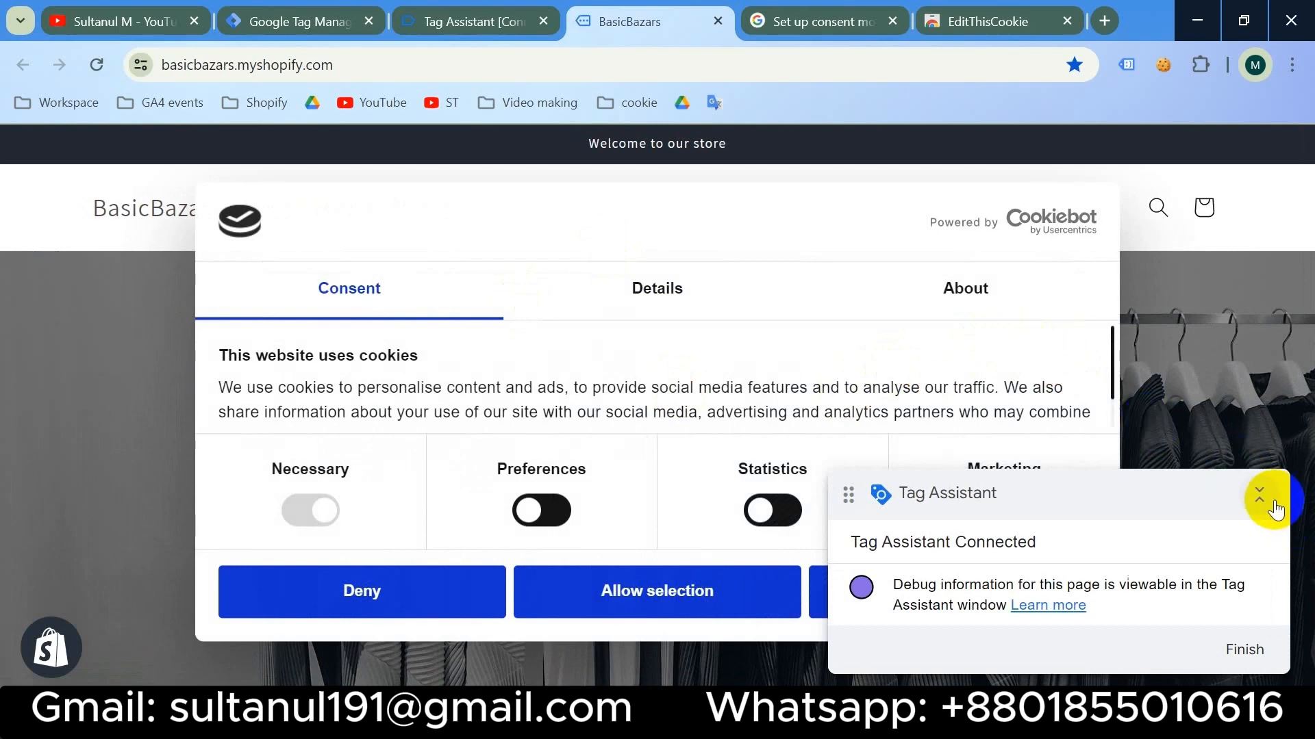
left_click(962, 615)
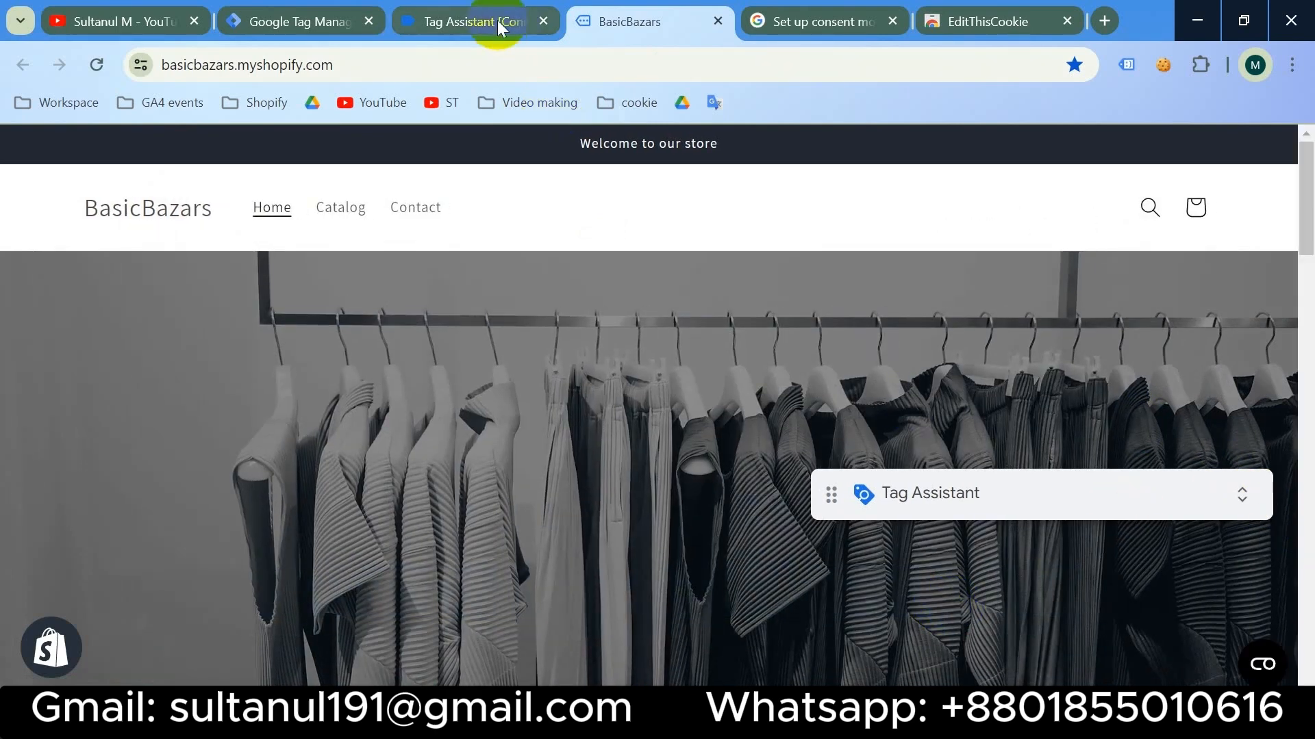
- Inspect event 32 cookie_consent_update in Tag Assistant: no tags fired, 16 not fired
left_click(497, 20)
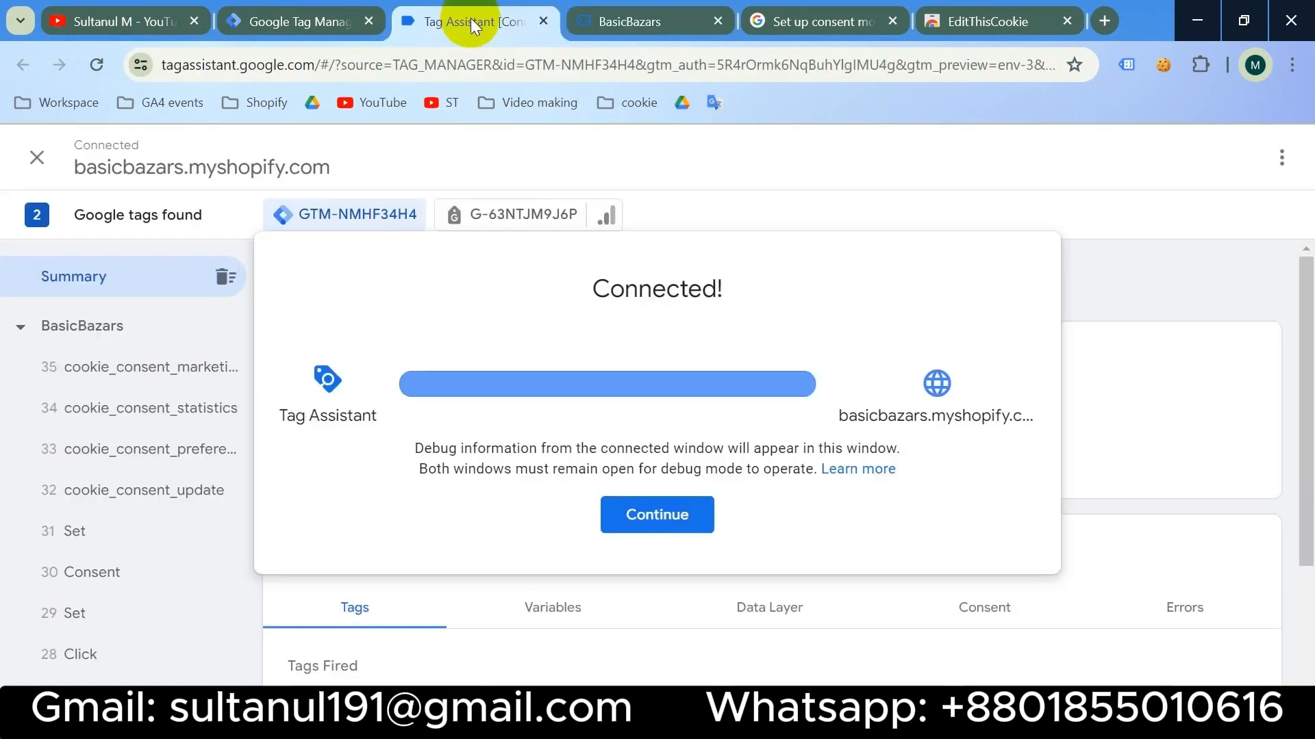
left_click(657, 514)
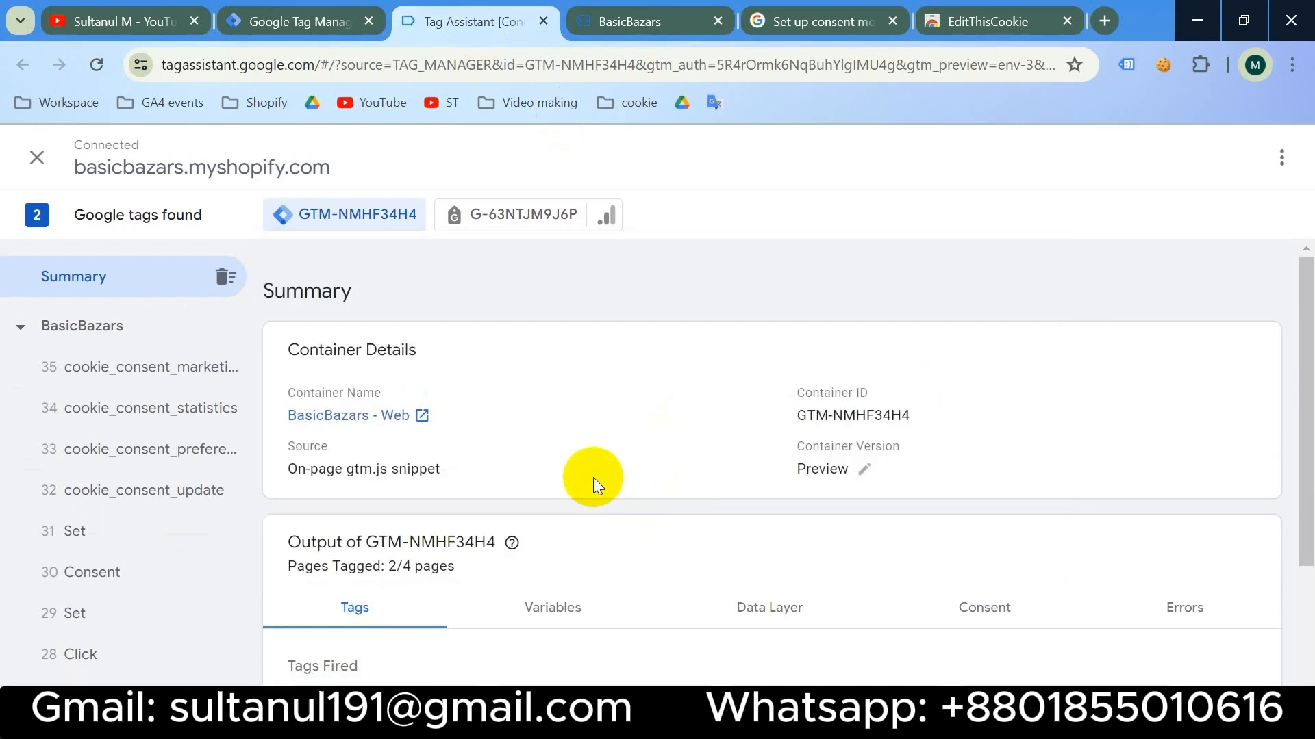
scroll(138, 497, "down", 2)
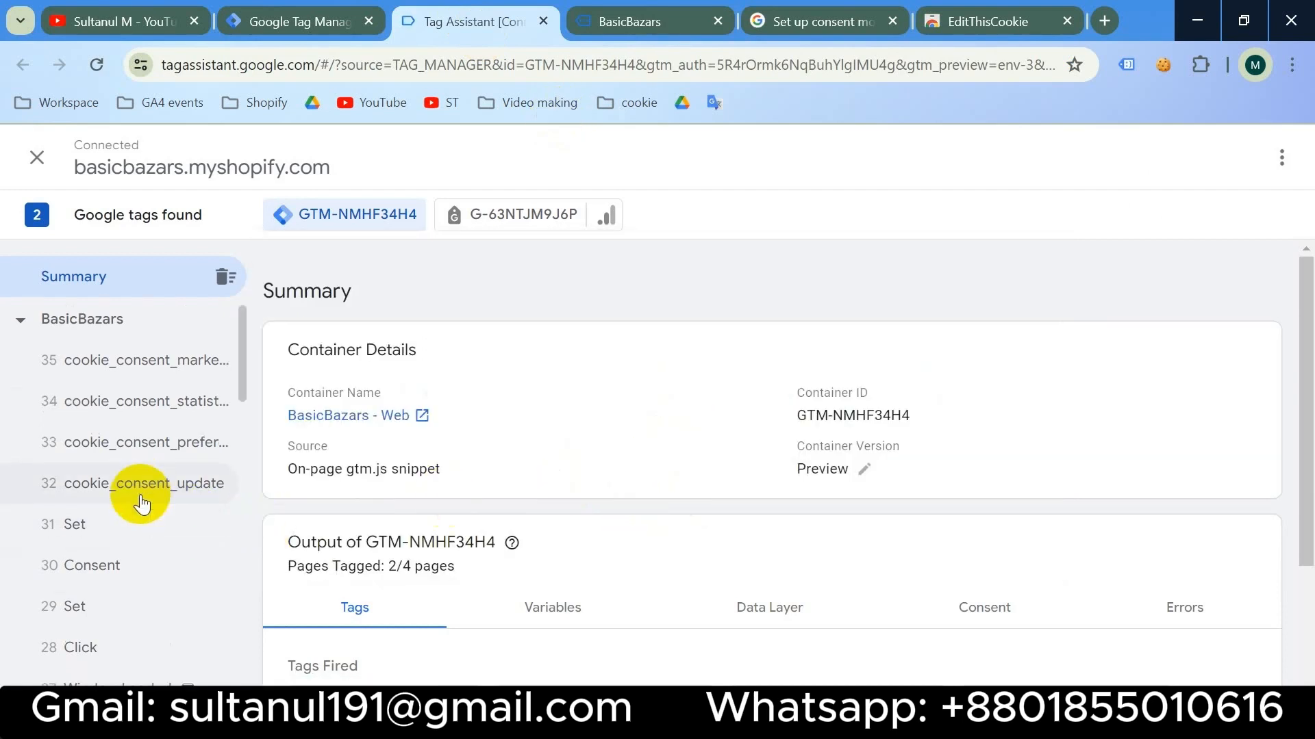
left_click(144, 395)
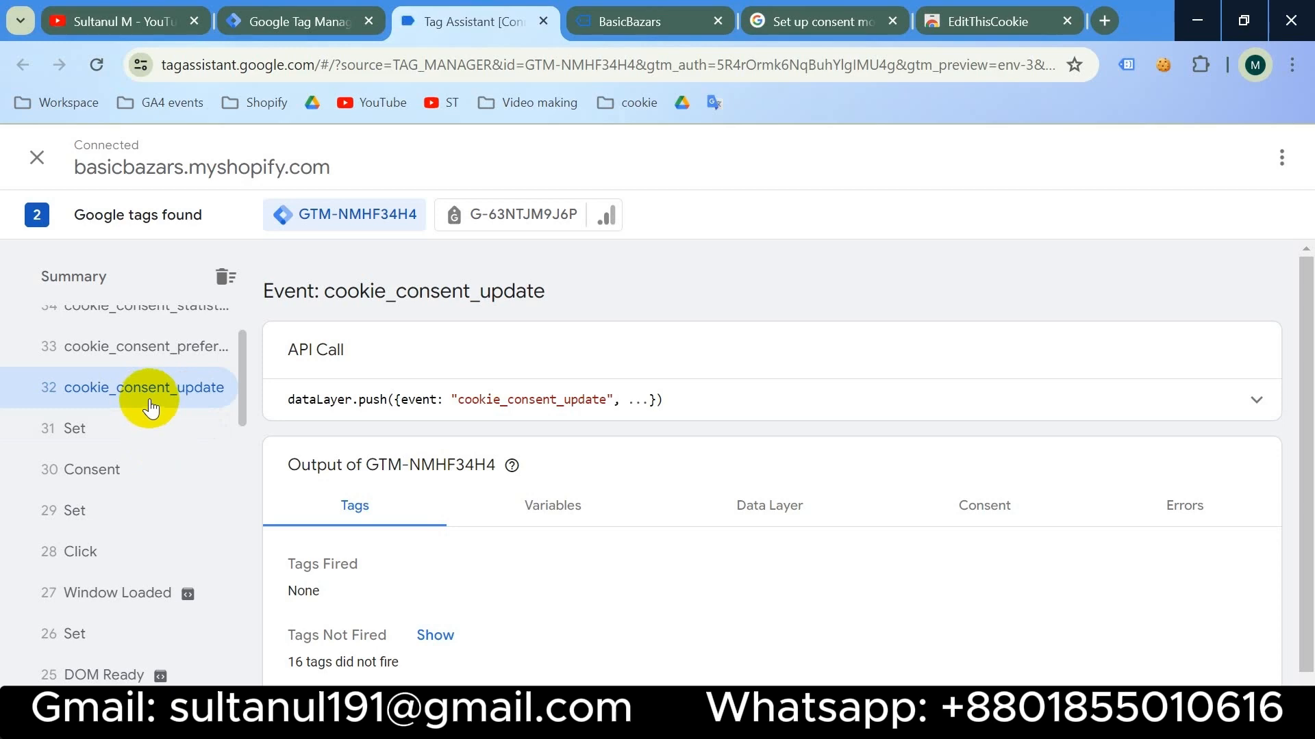
- Visit the store's Catalog page and inspect its event 73 cookie_consent_update in Tag Assistant
left_click(629, 29)
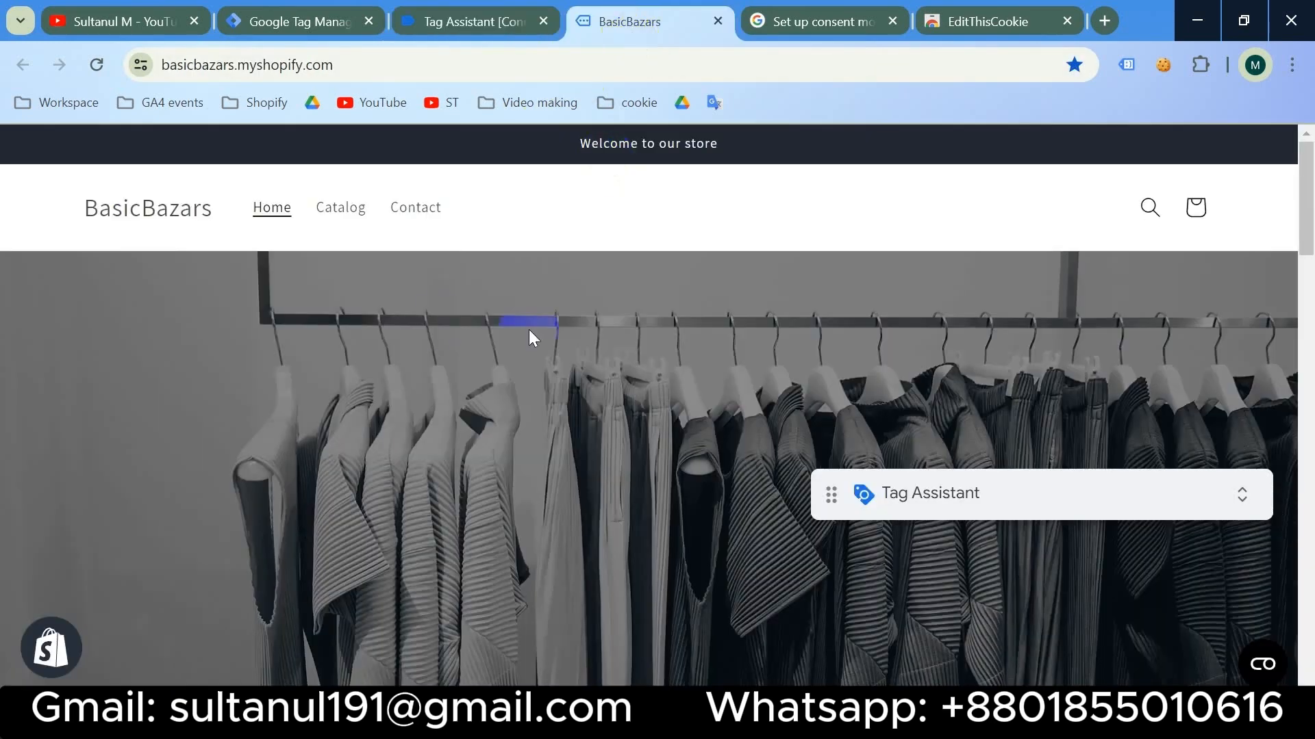
left_click(342, 215)
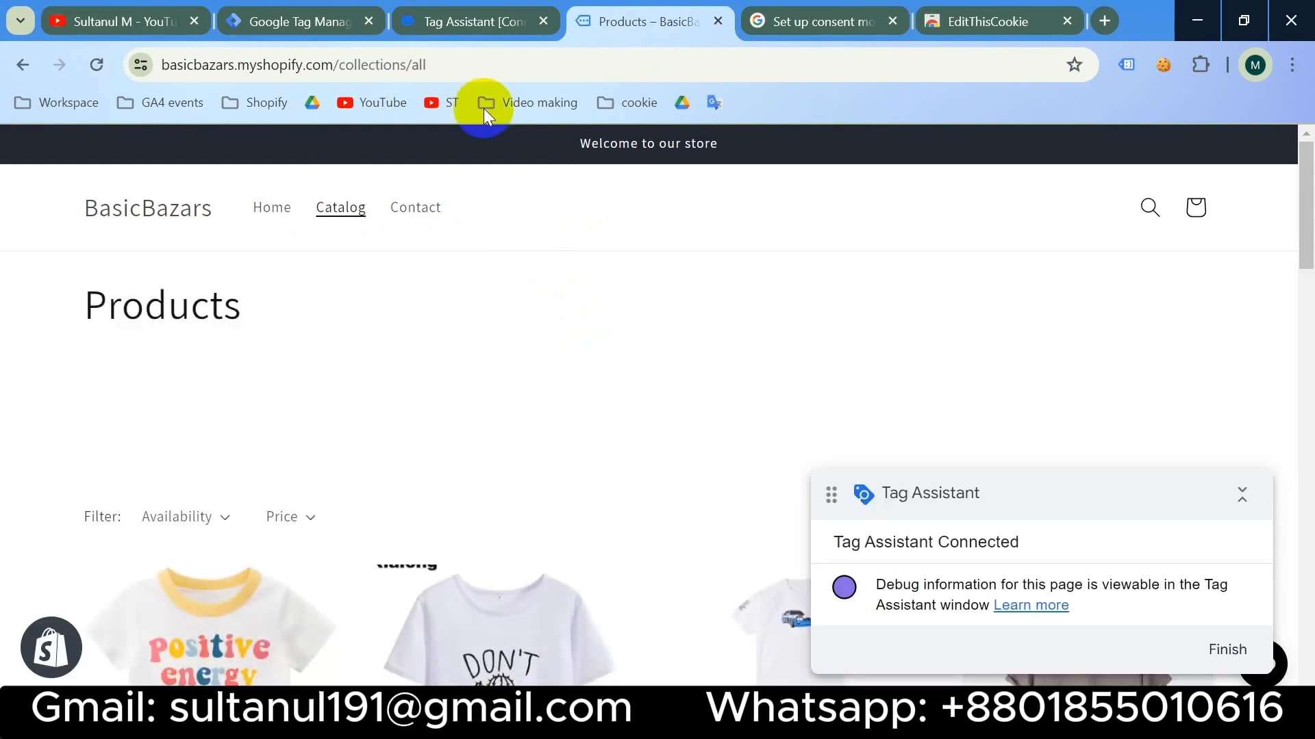
left_click(462, 18)
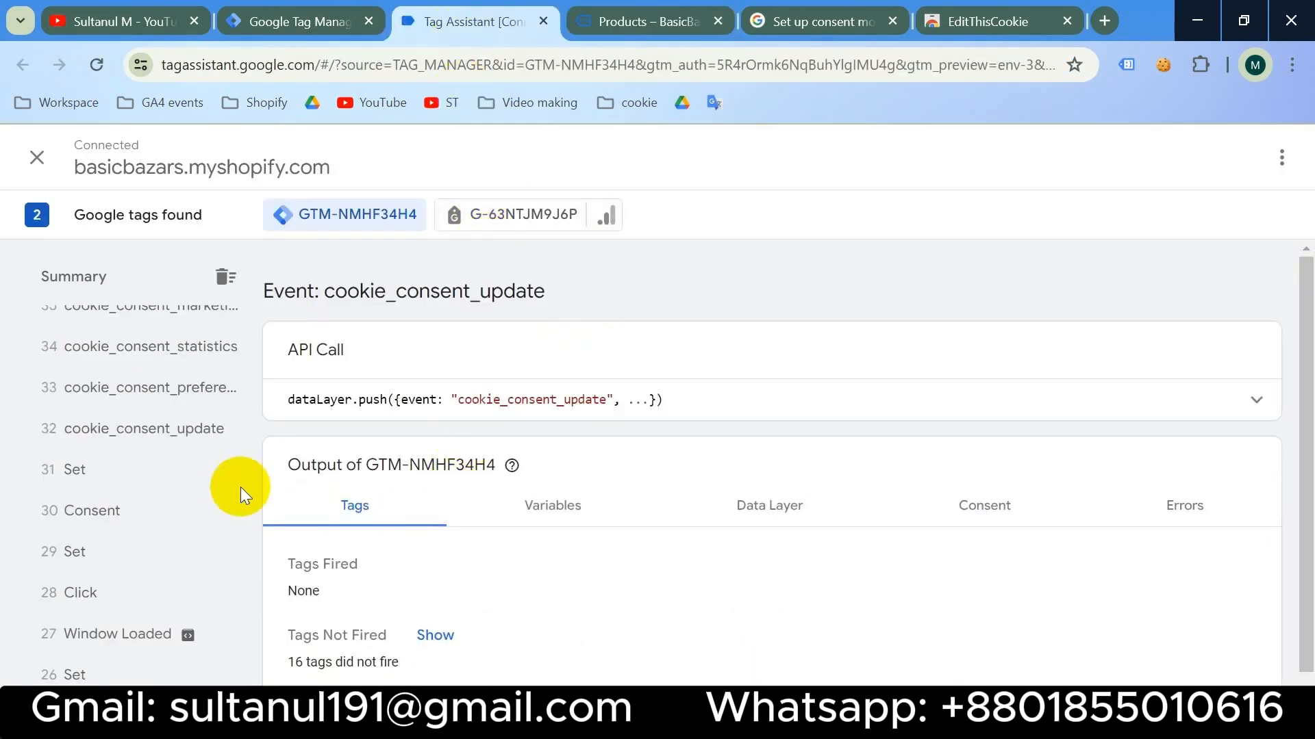
scroll(157, 448, "up", 10)
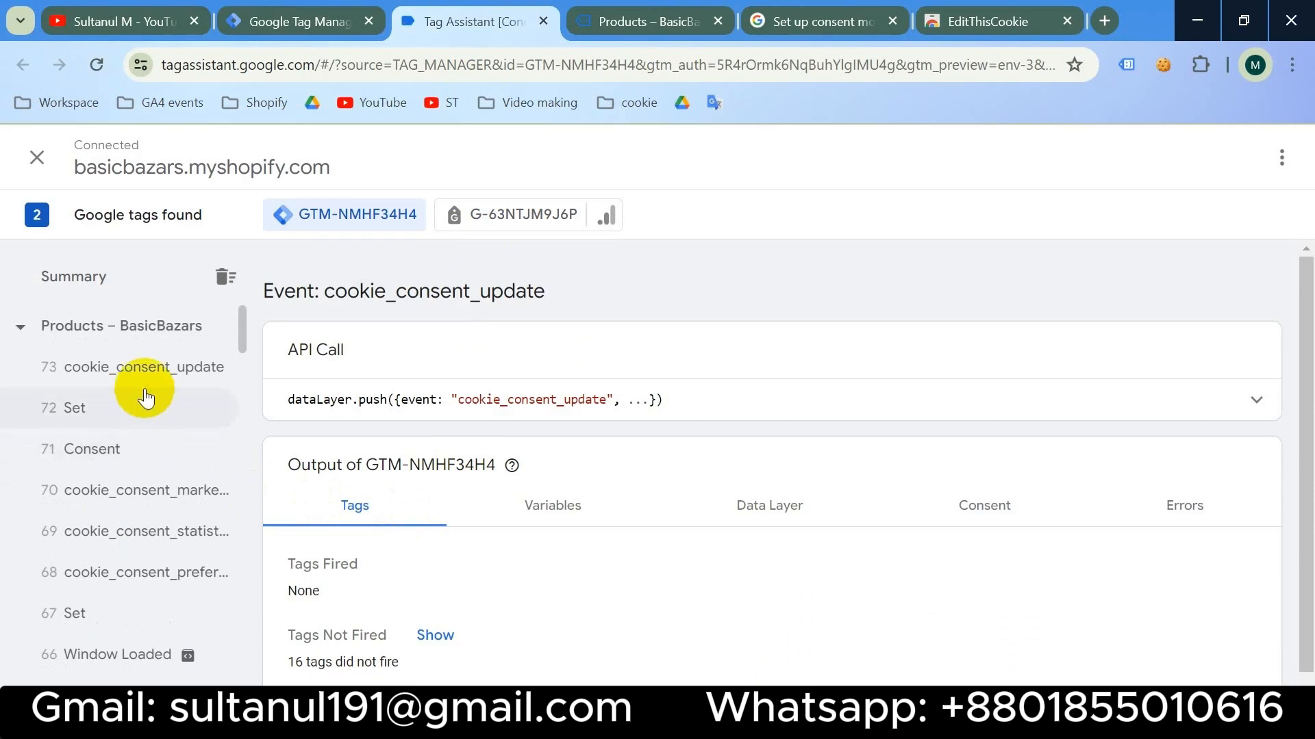
left_click(148, 378)
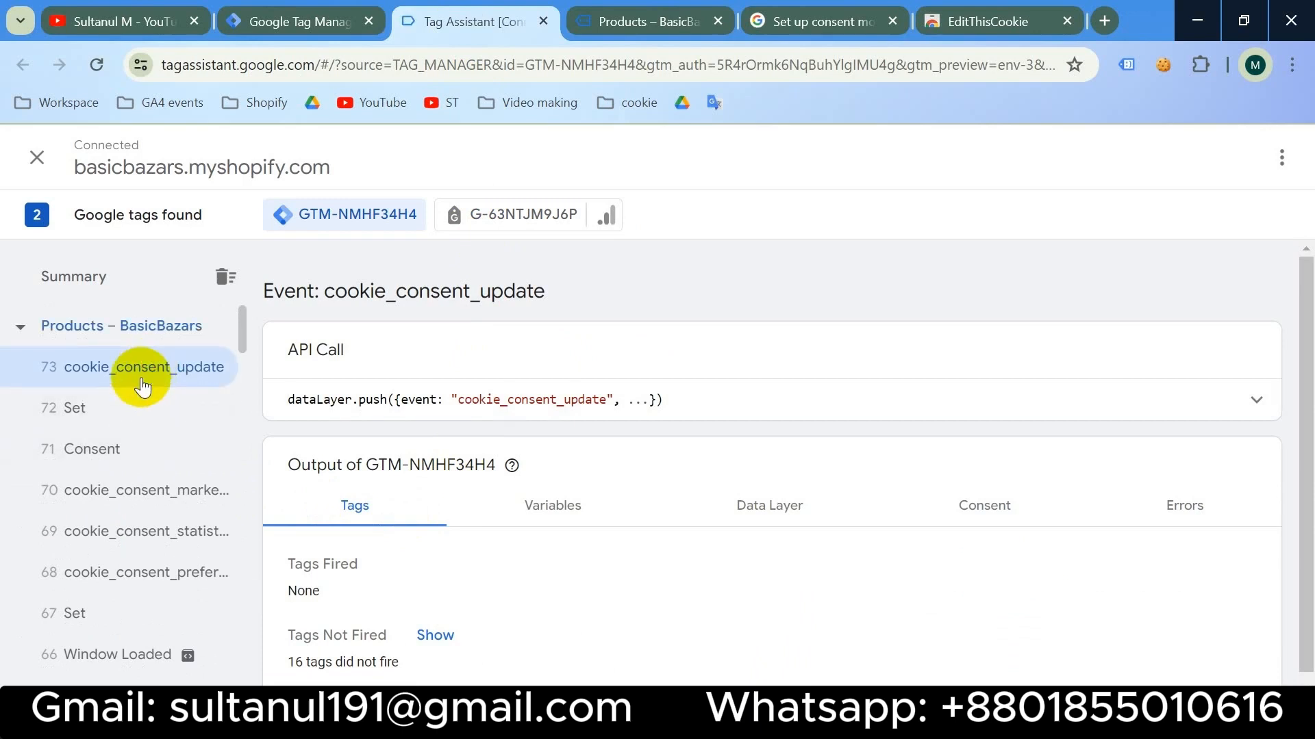
left_click(286, 21)
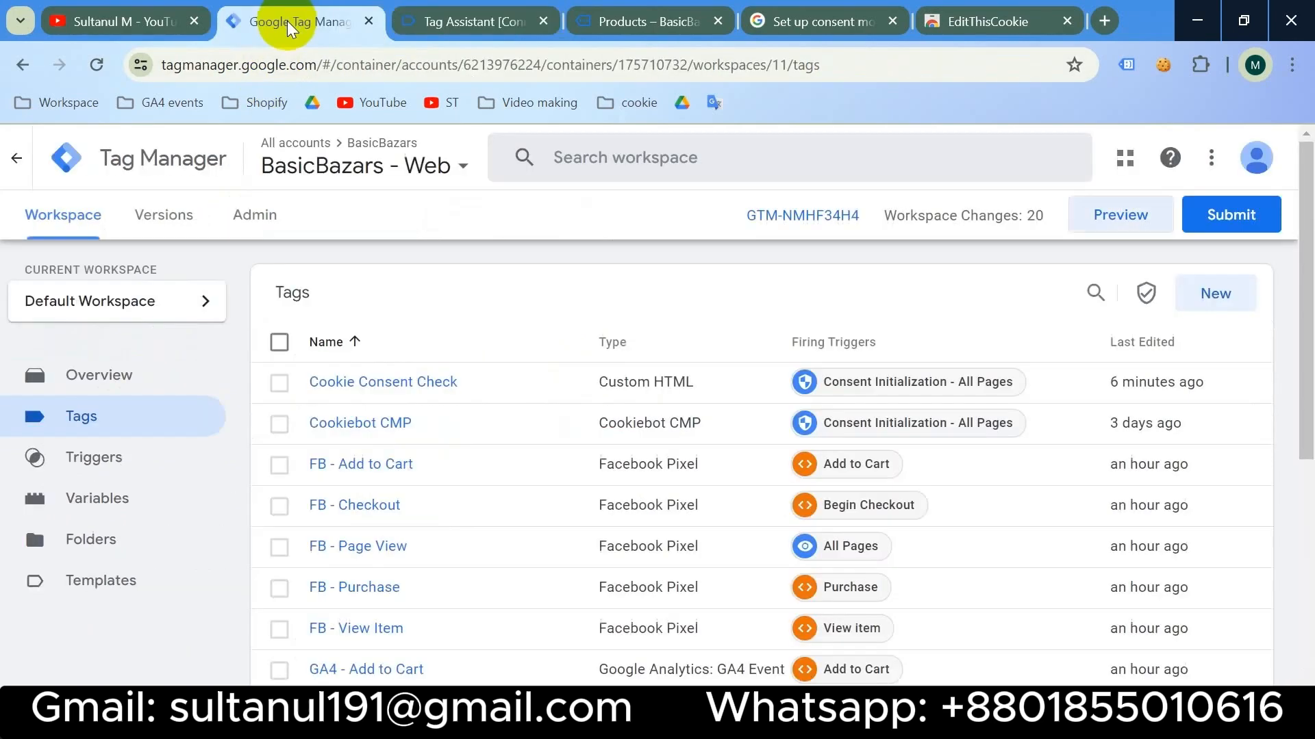
- Create a Custom Event trigger with event name cookie_consent_update copied from Tag Assistant
left_click(120, 464)
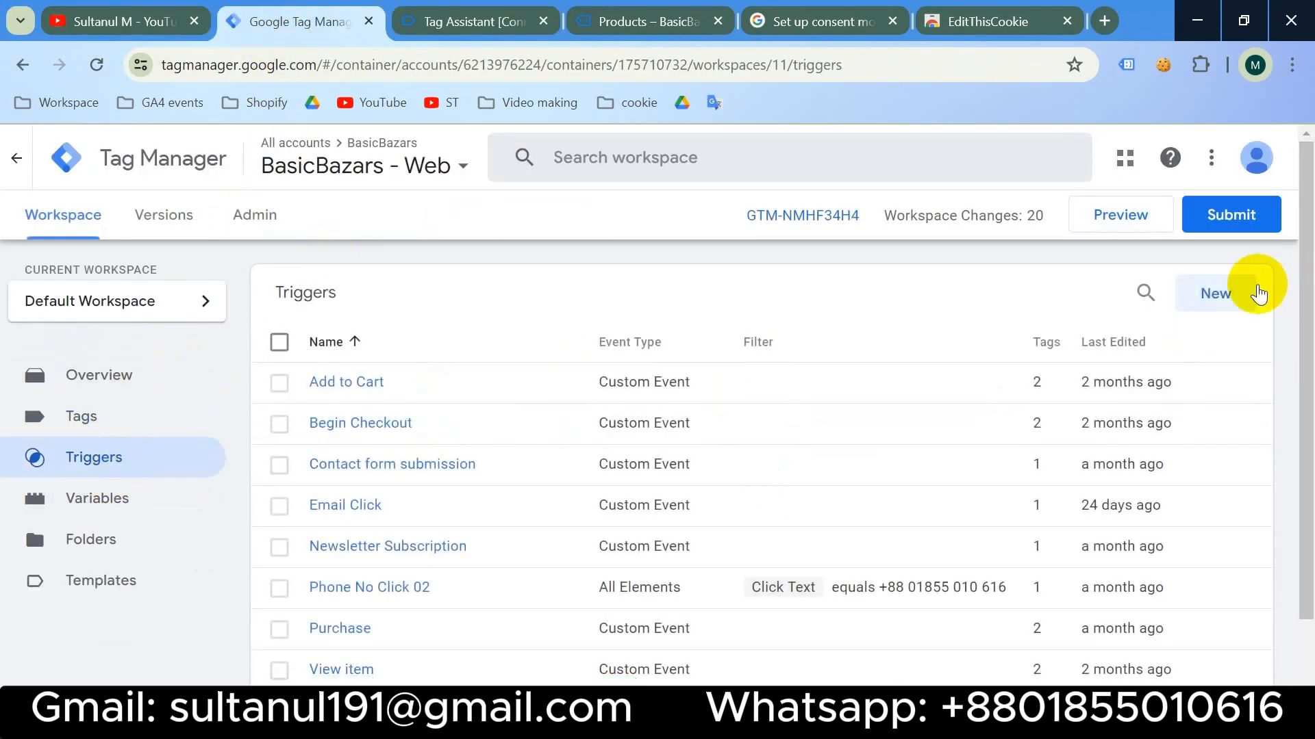
left_click(1216, 294)
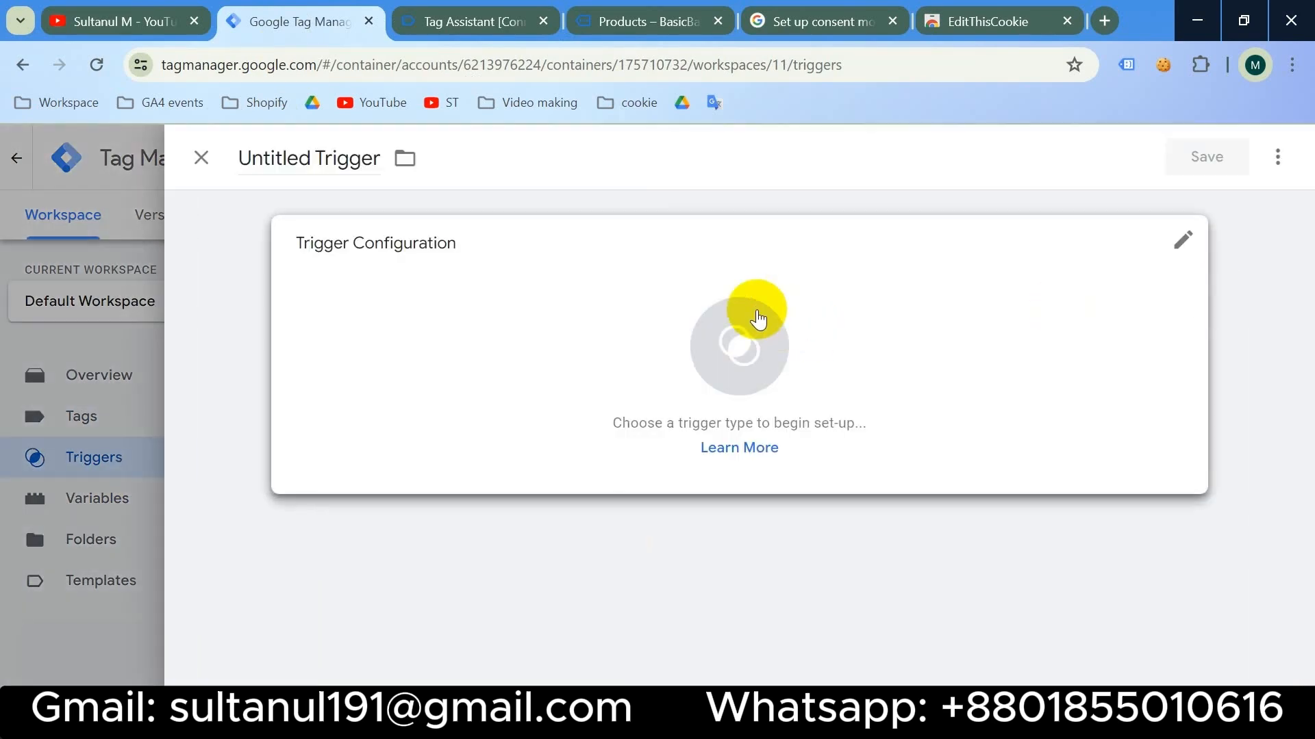
left_click(758, 314)
scroll(856, 396, "down", 9)
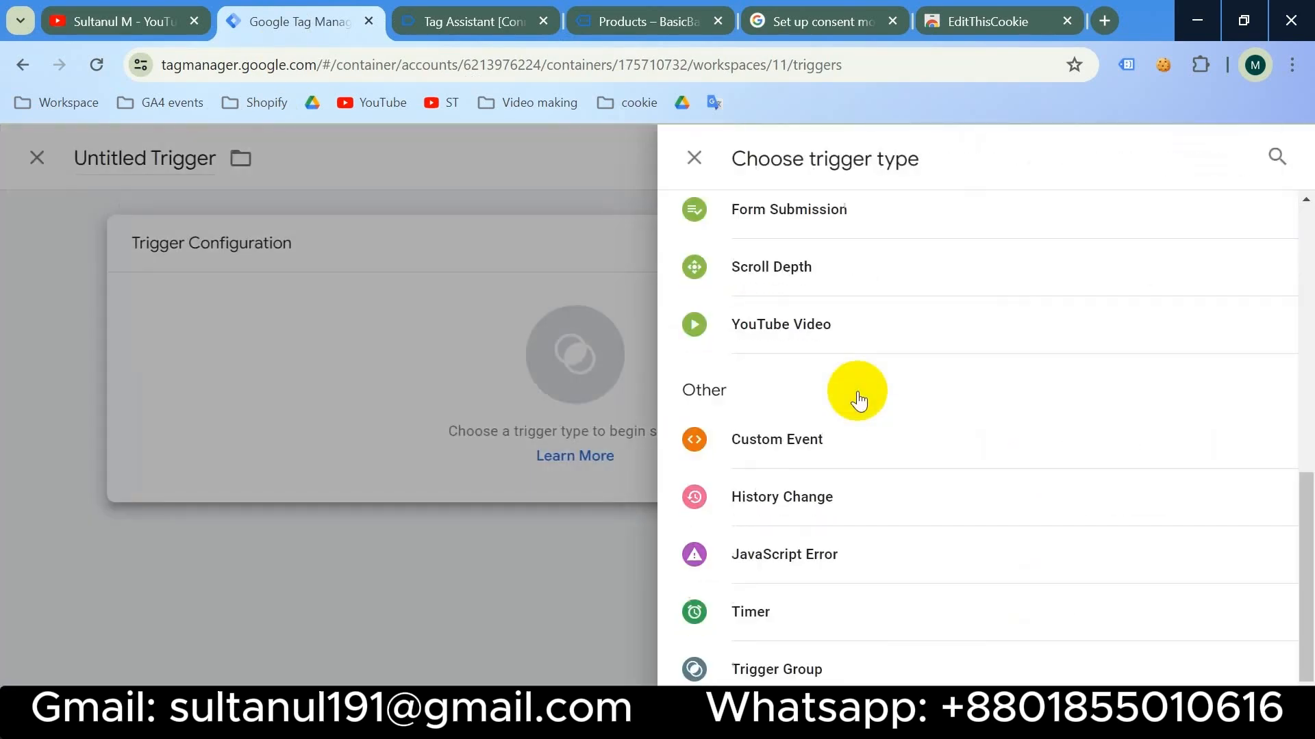
left_click(819, 441)
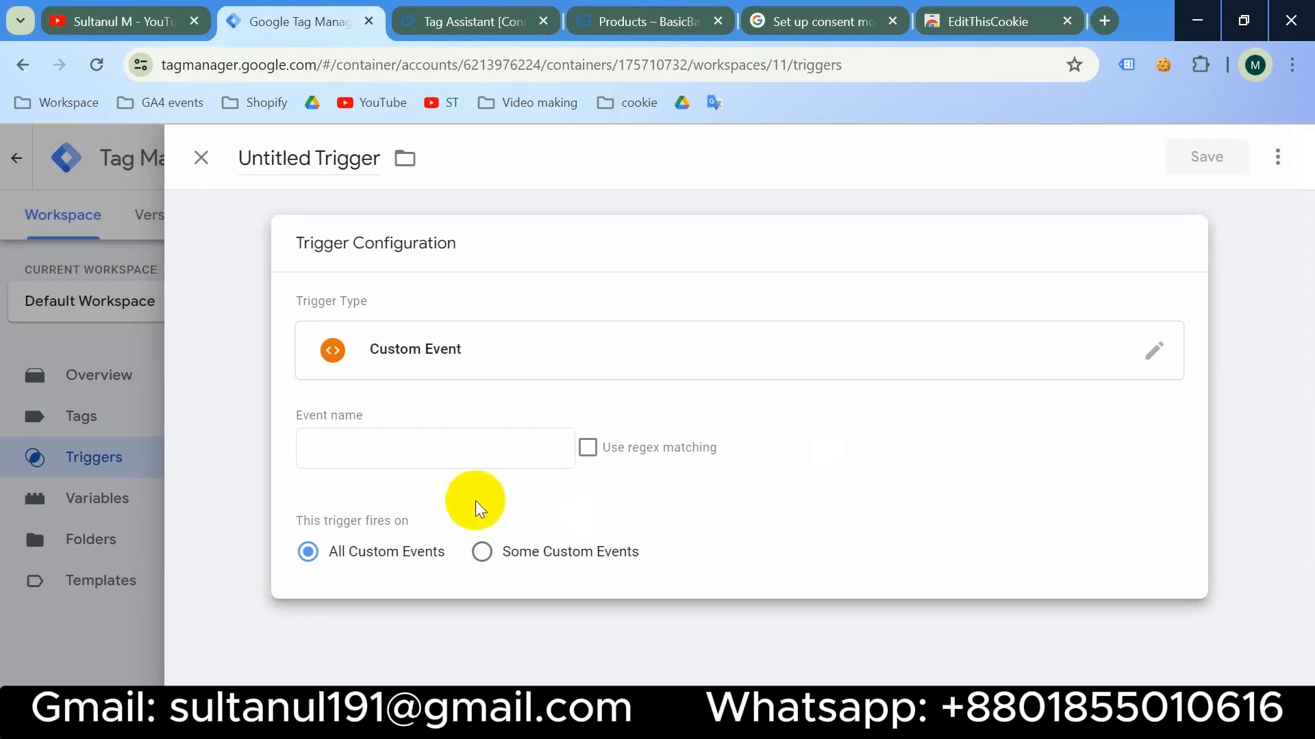
left_click(378, 446)
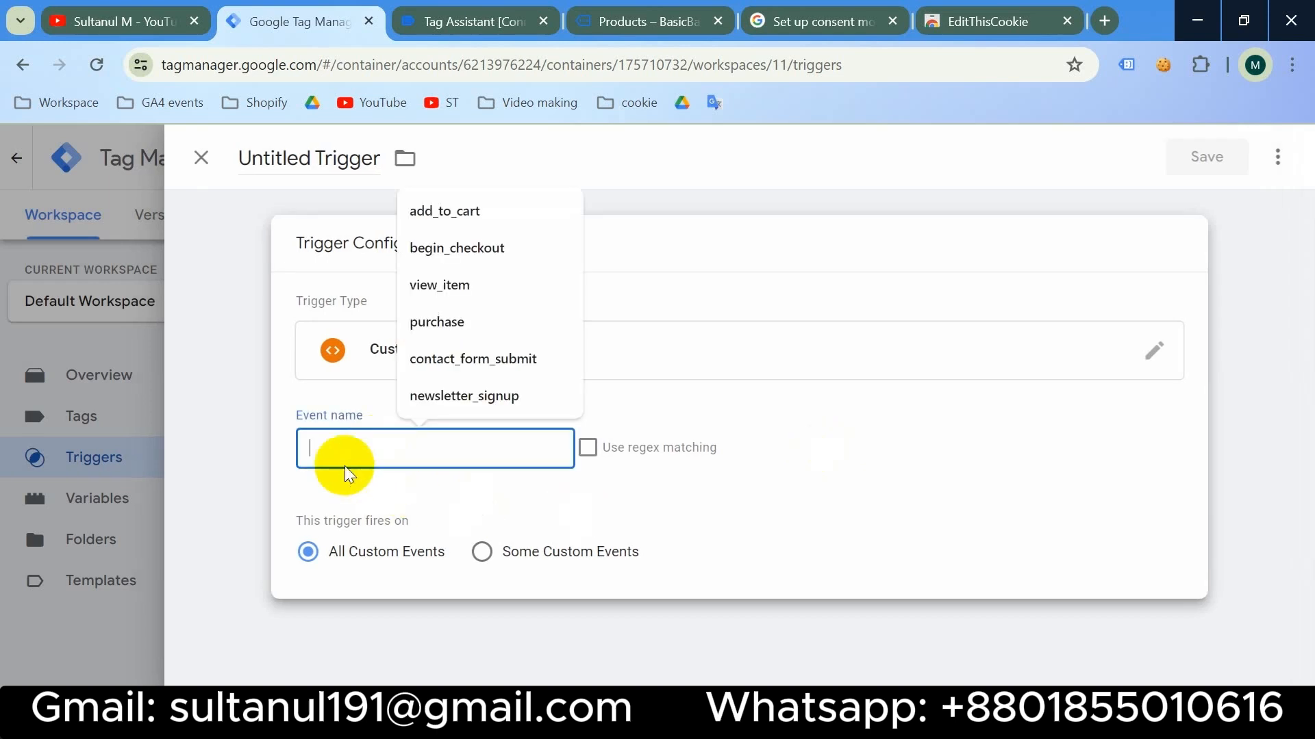
left_click(470, 19)
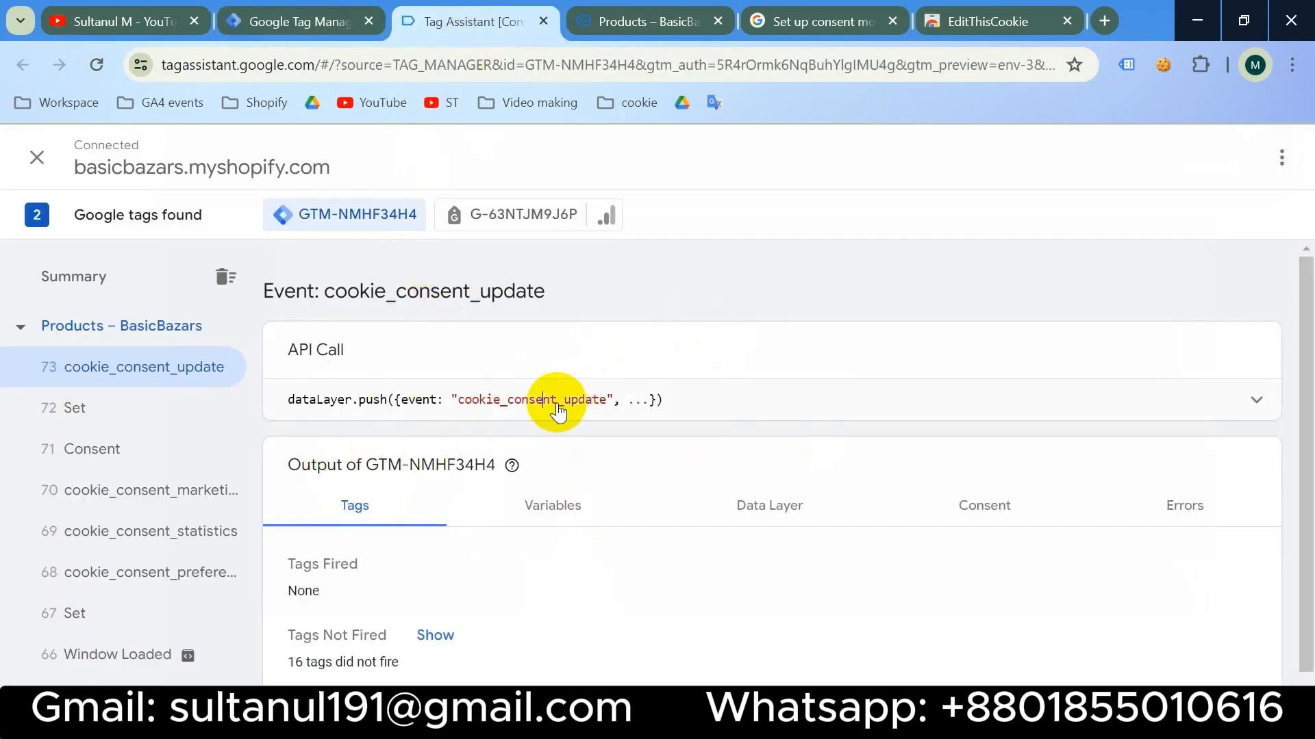
double_click(525, 401)
key("ctrl+c")
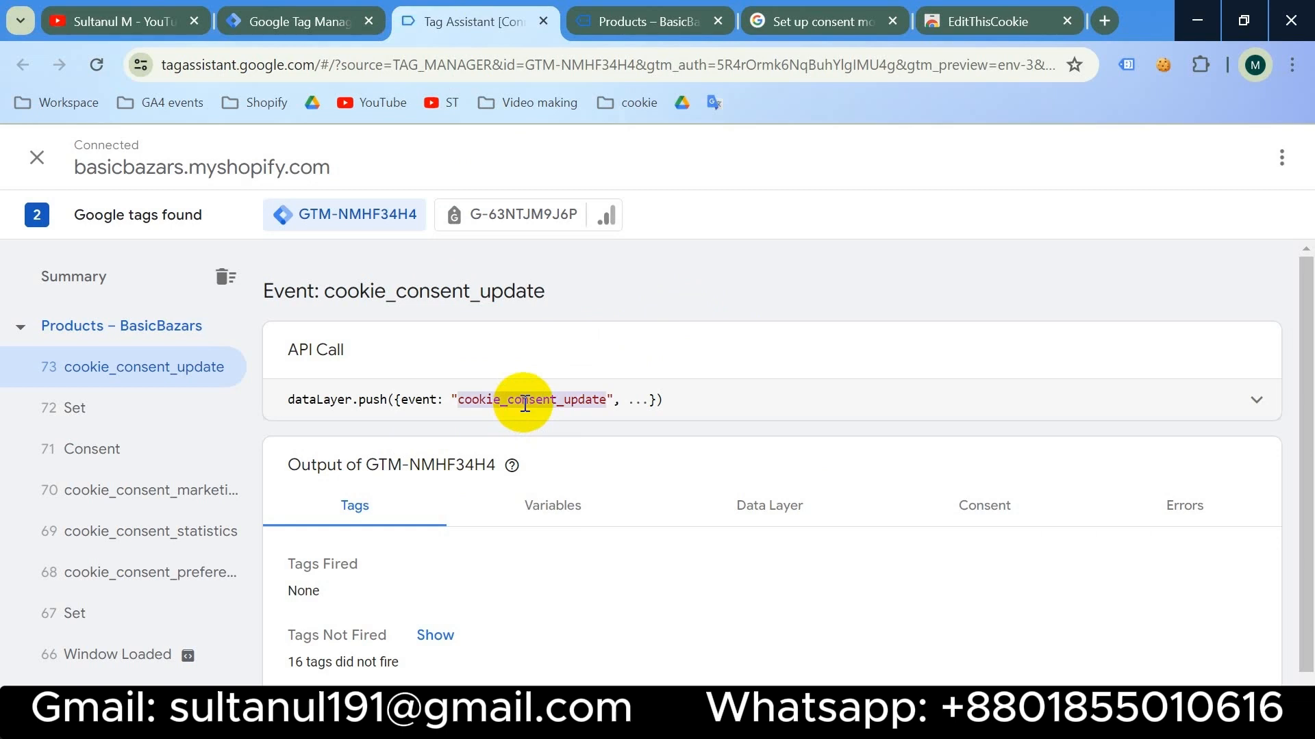
left_click(336, 31)
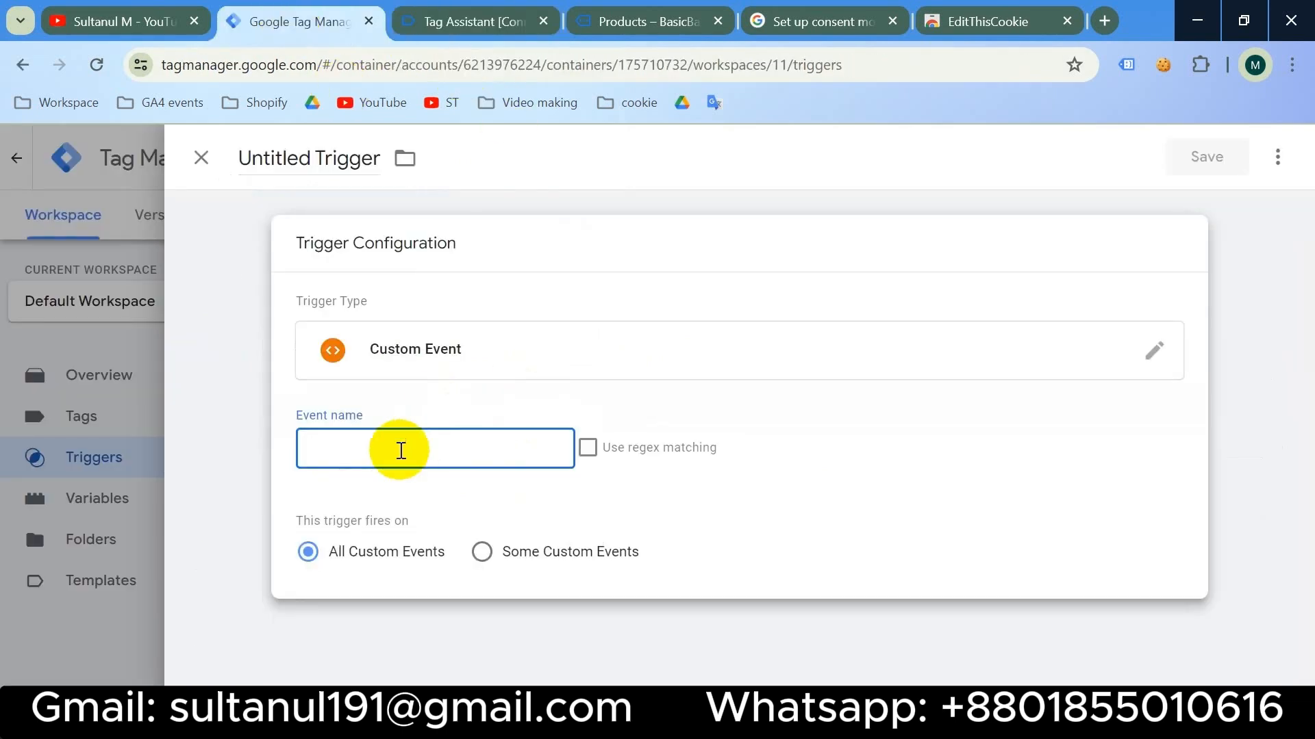
key("ctrl+v")
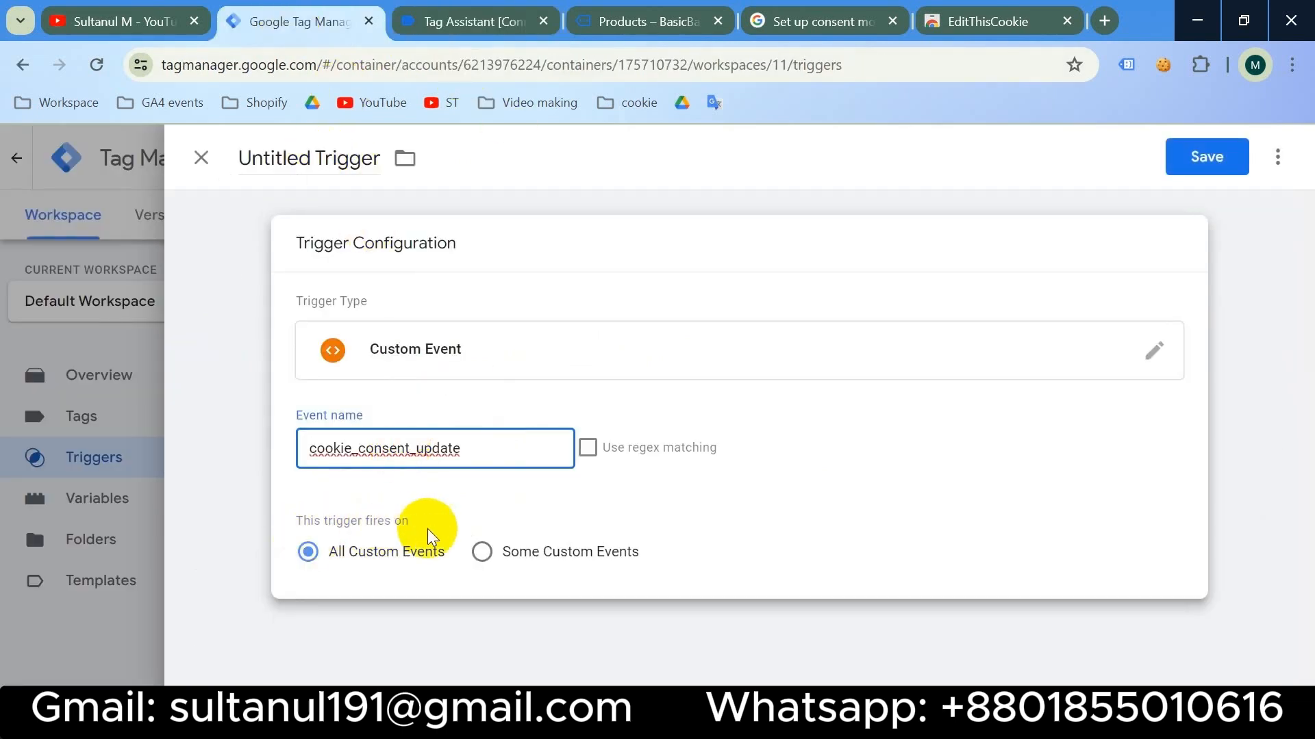
- Restrict the trigger to fire only when JS - Cookie Check contains false
left_click(480, 552)
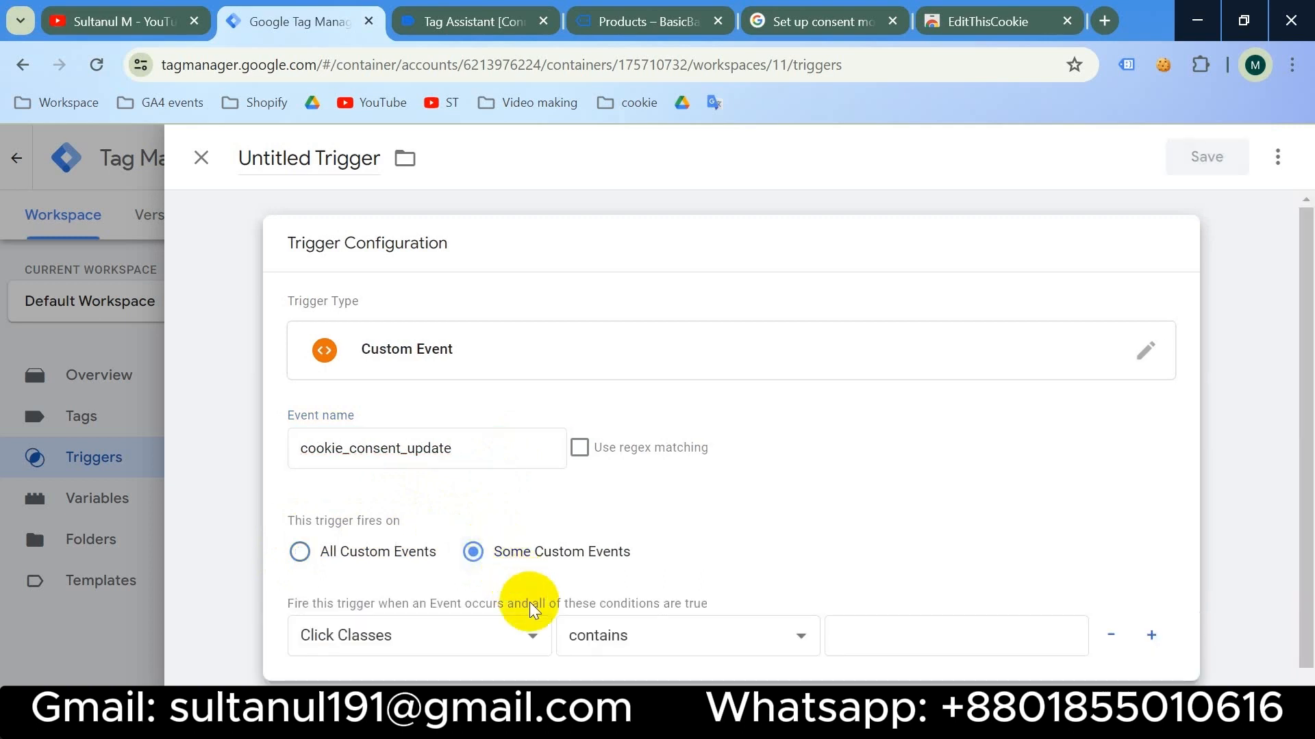
left_click(514, 642)
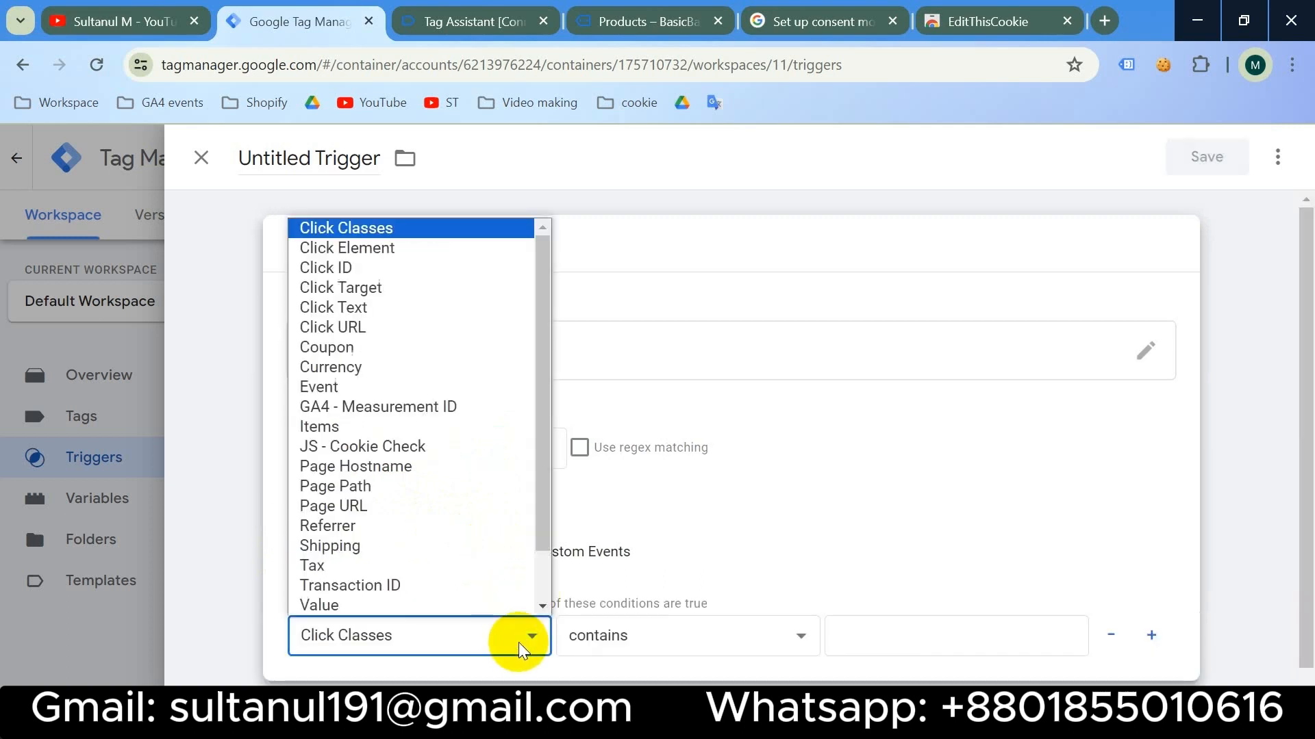
left_click(458, 448)
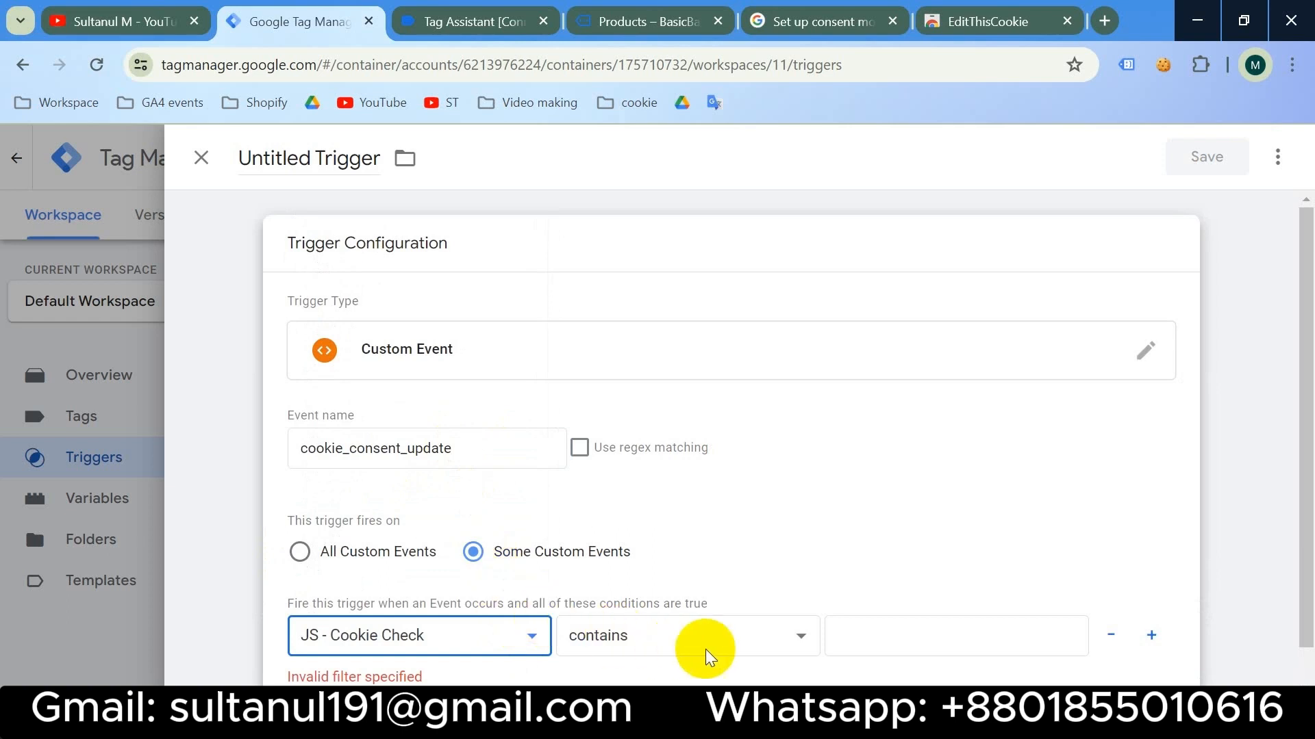
left_click(884, 635)
type("fa")
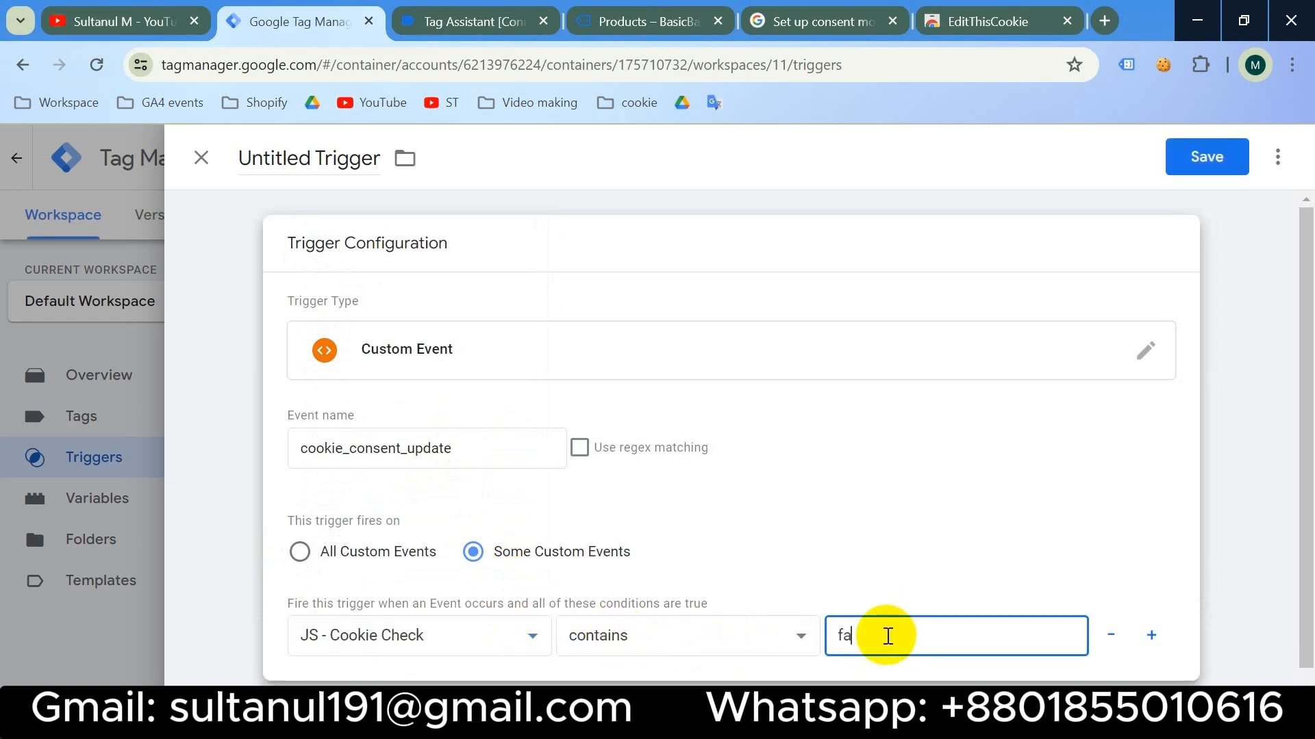
type("lse")
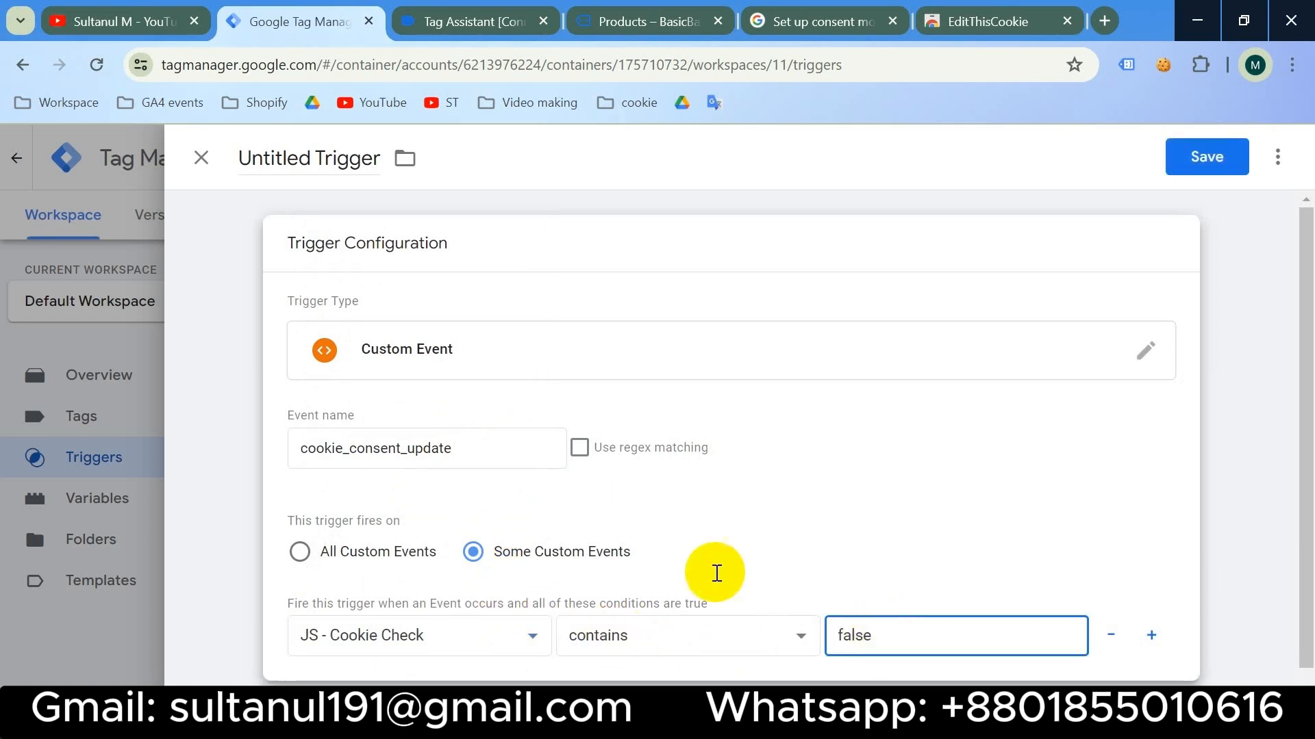
- Name the trigger 'Page View - cookie_consent_update' and save it
left_click(309, 158)
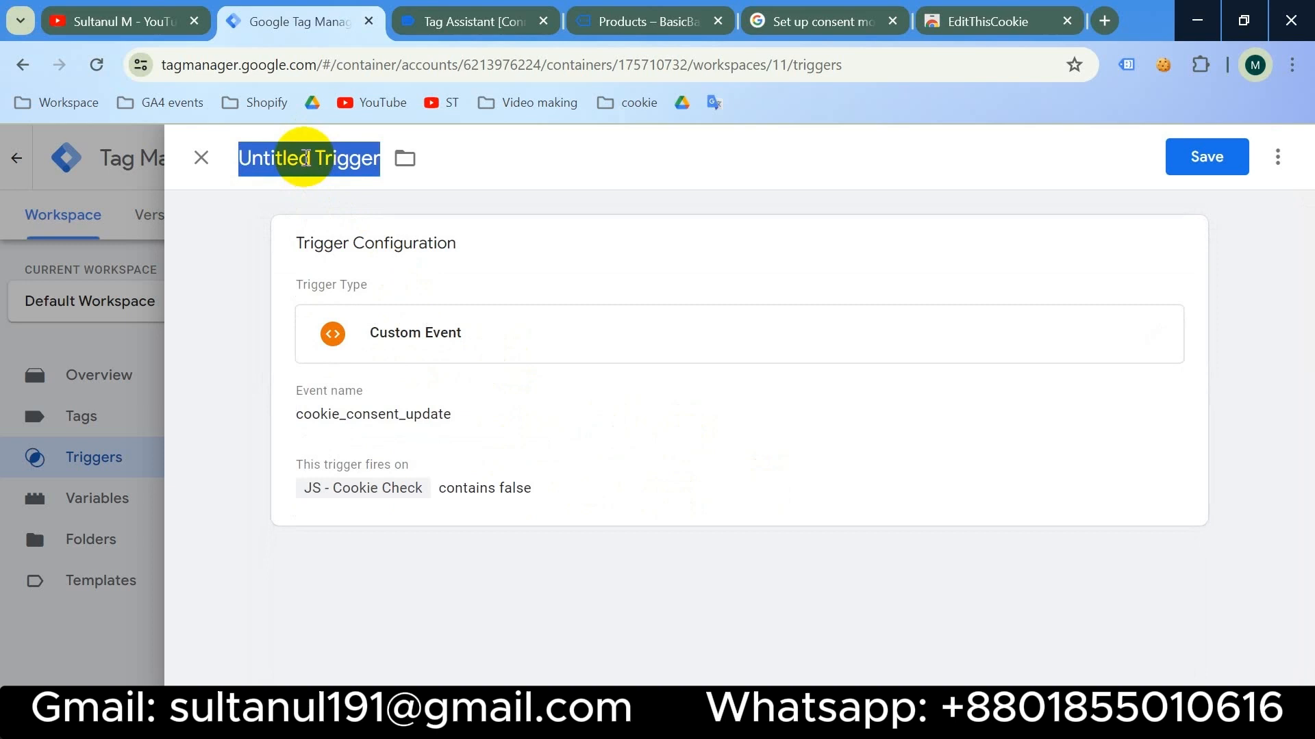
type("Page")
type("View -")
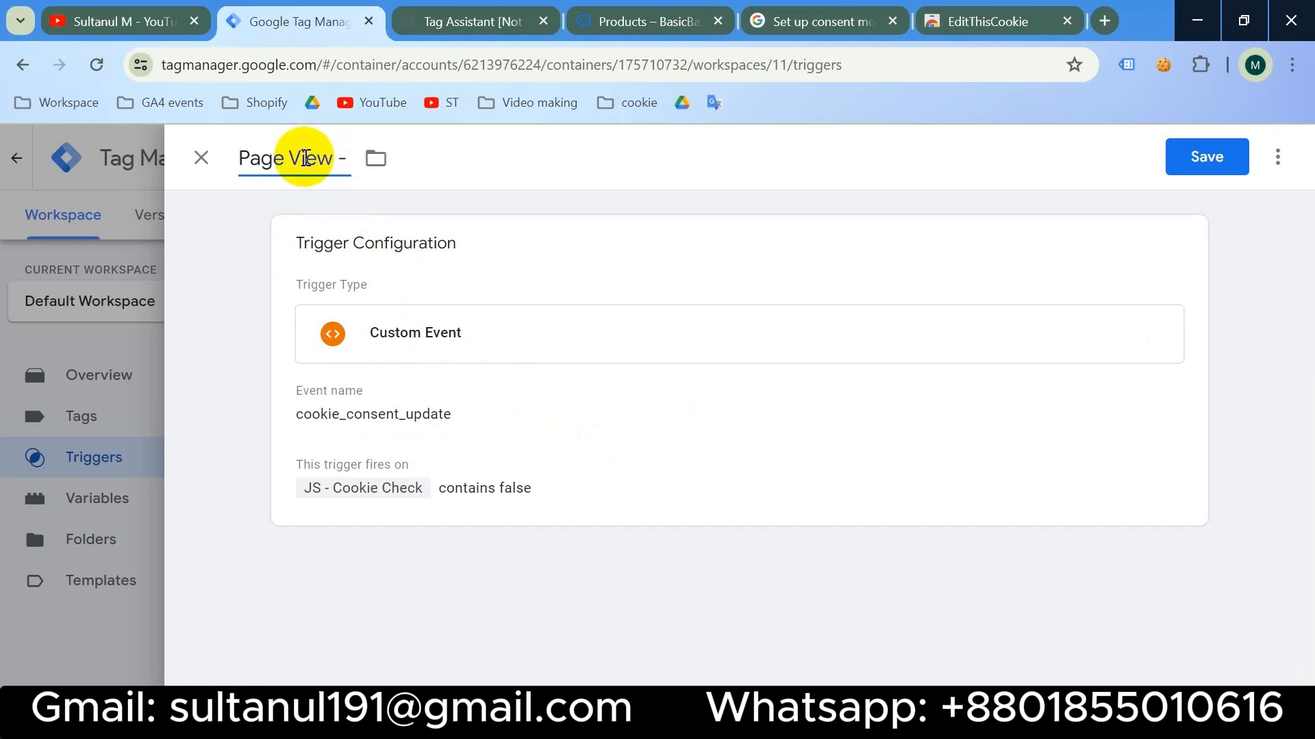
key("ctrl+v")
left_click(1207, 159)
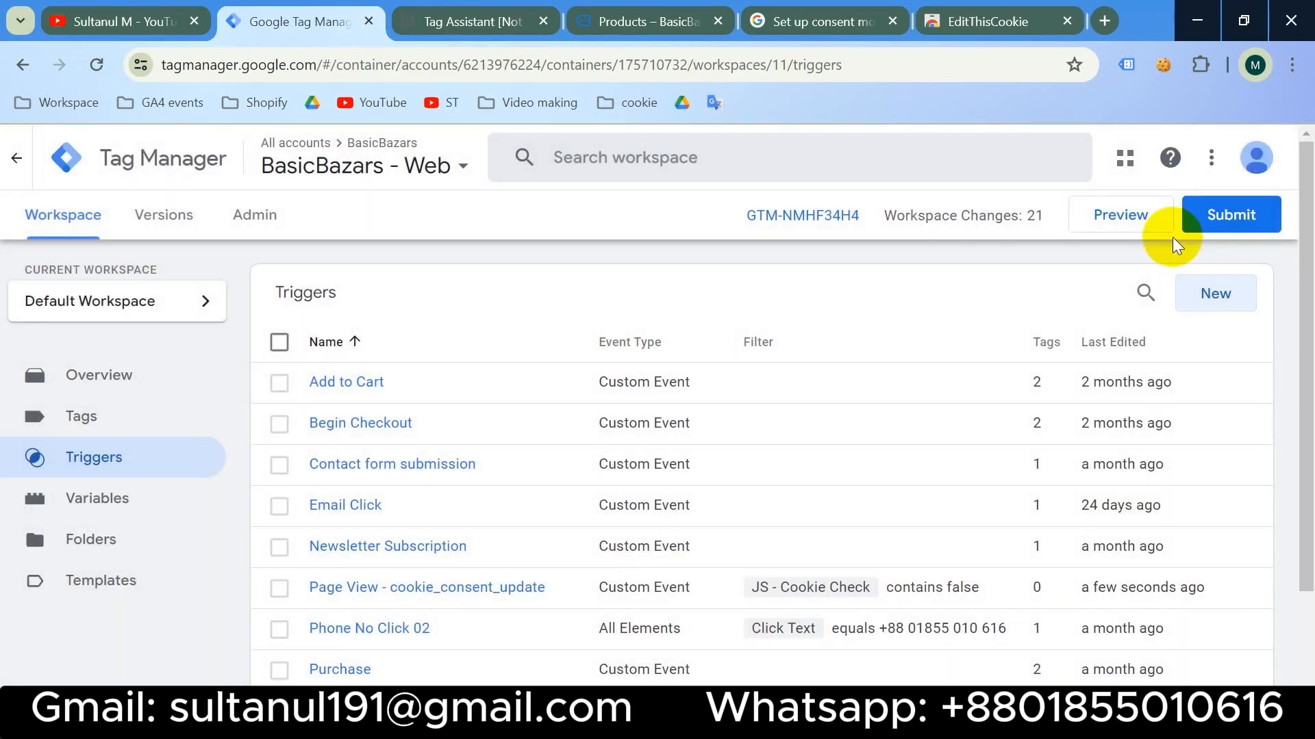
- Open the Positive energy T-shirt product page and copy '/products/' from its address
left_click(649, 21)
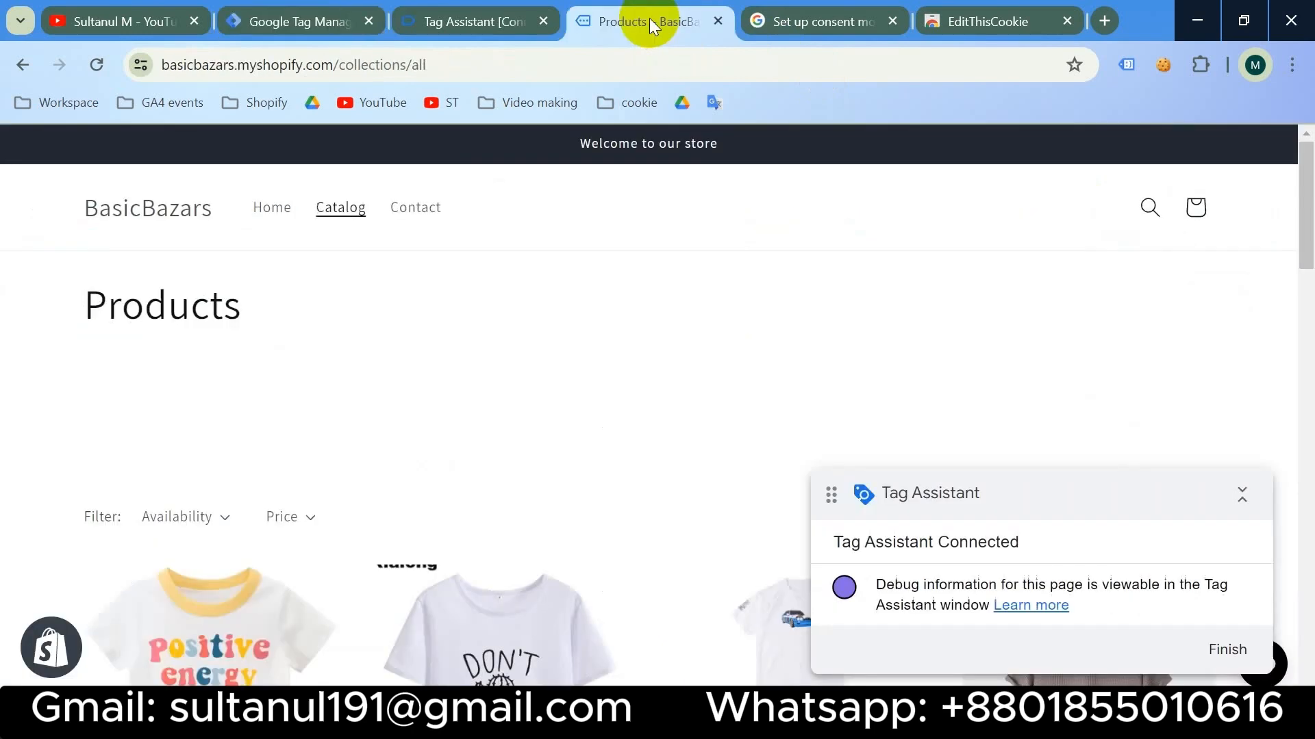
scroll(469, 461, "down", 5)
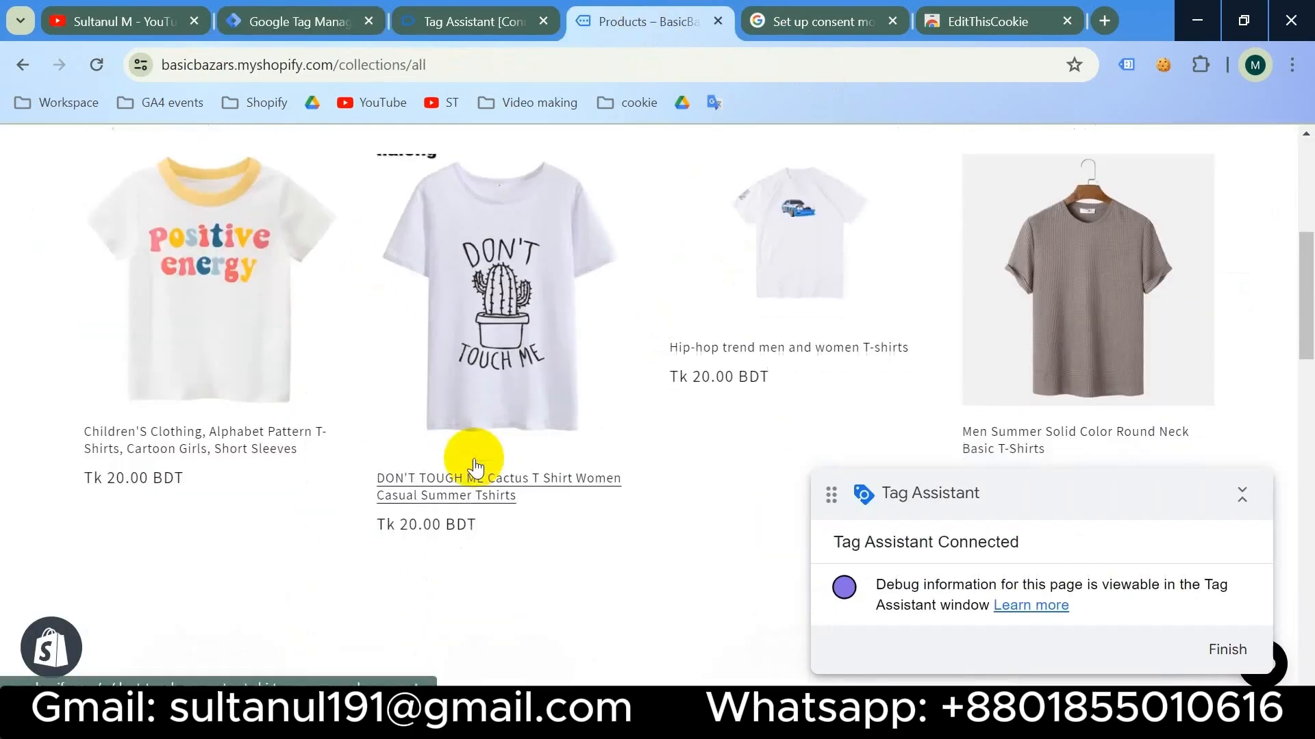
left_click(195, 450)
scroll(270, 373, "down", 5)
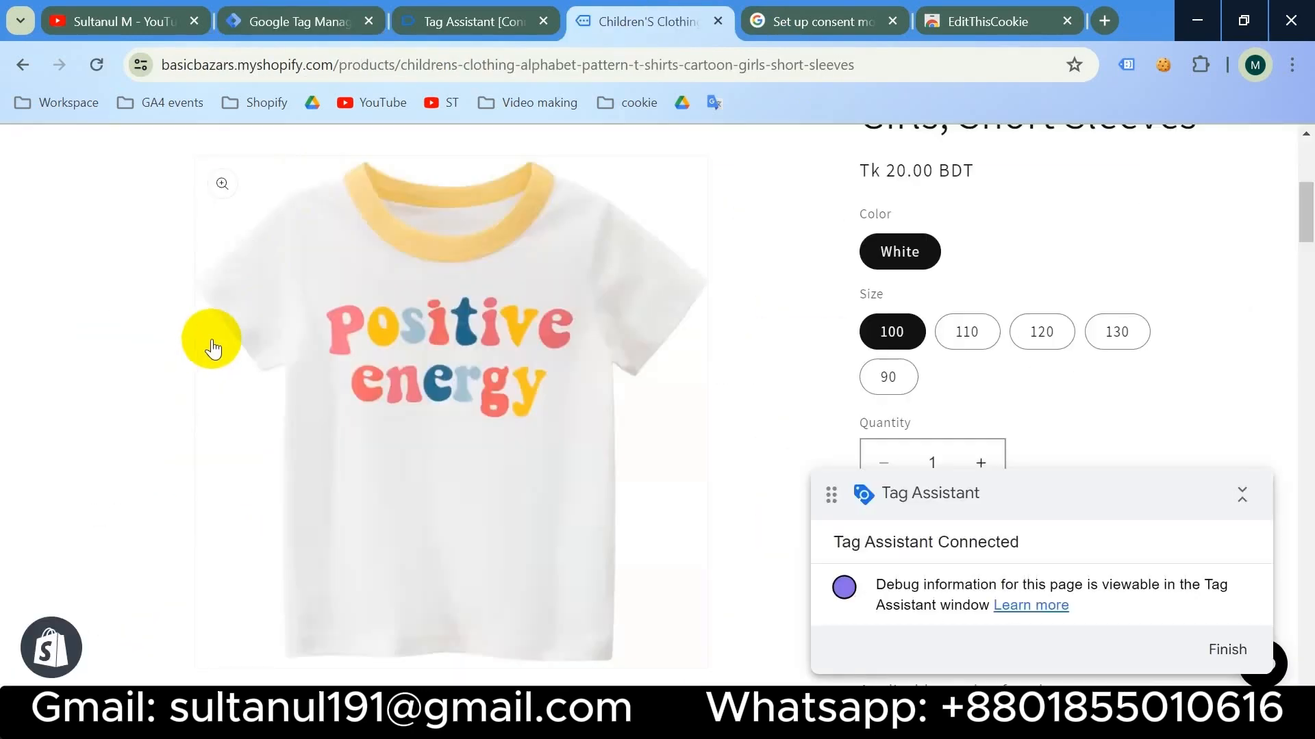
left_click(396, 56)
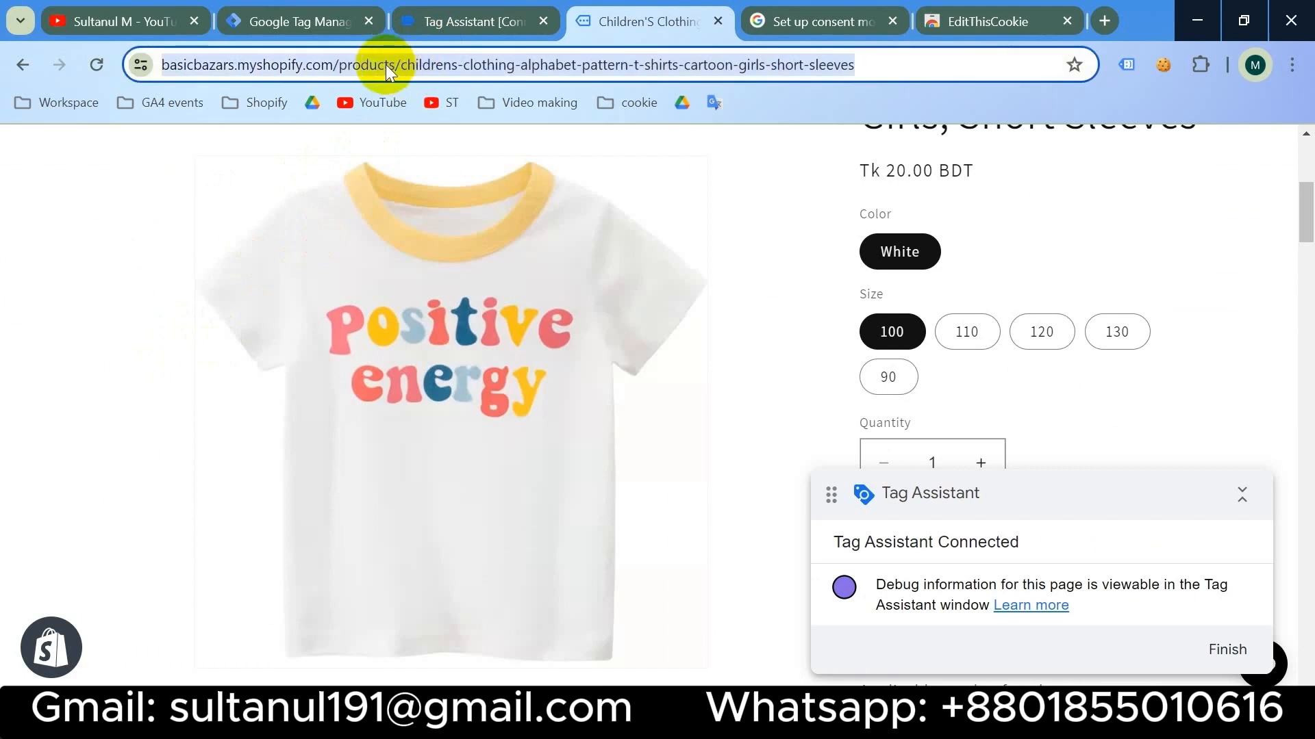
left_click(386, 66)
left_click_drag(381, 64, 446, 64)
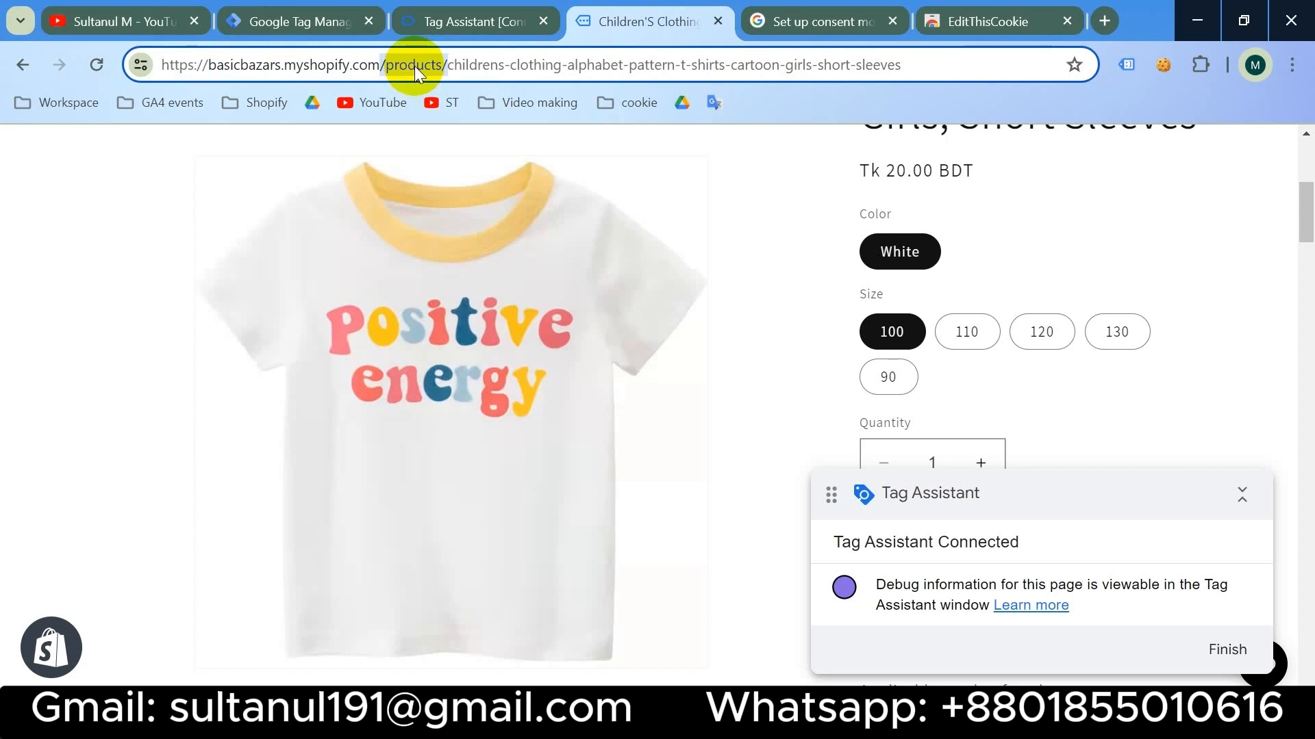
left_click(300, 21)
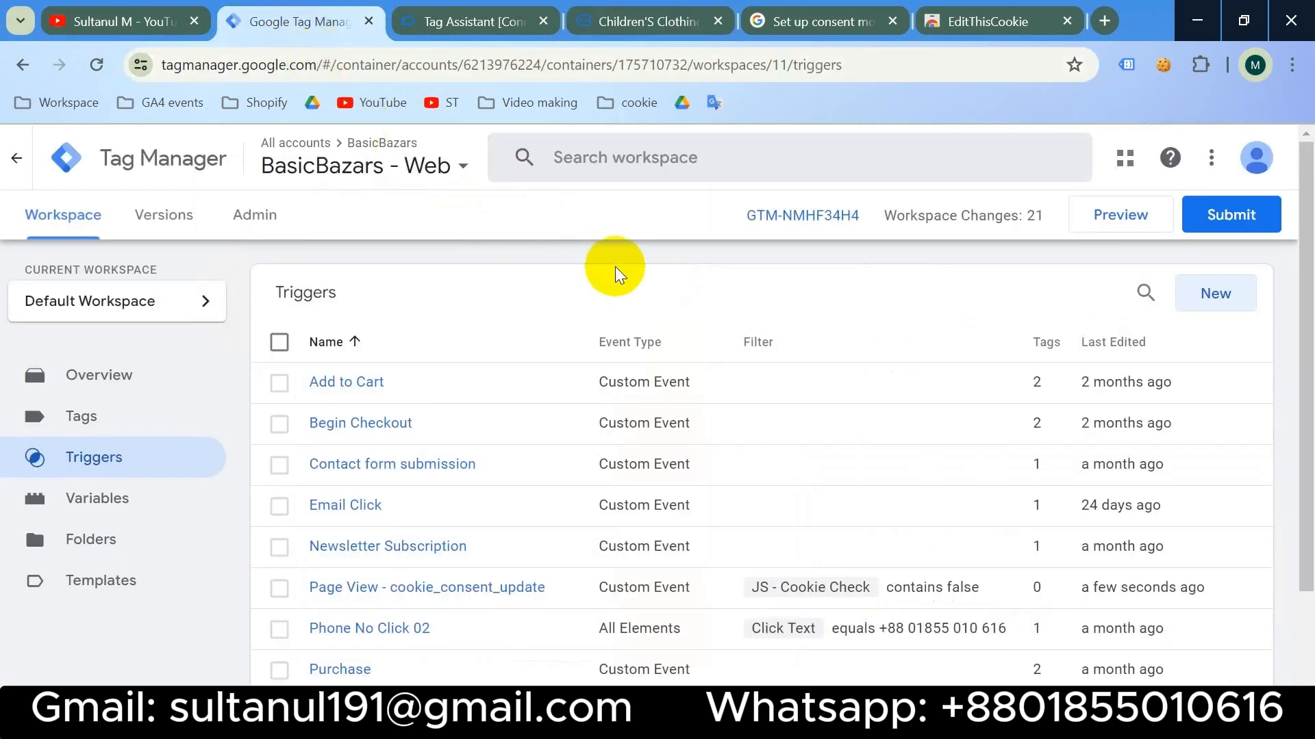
- Create a new Custom Event trigger with event name cookie_consent_update
left_click(1218, 297)
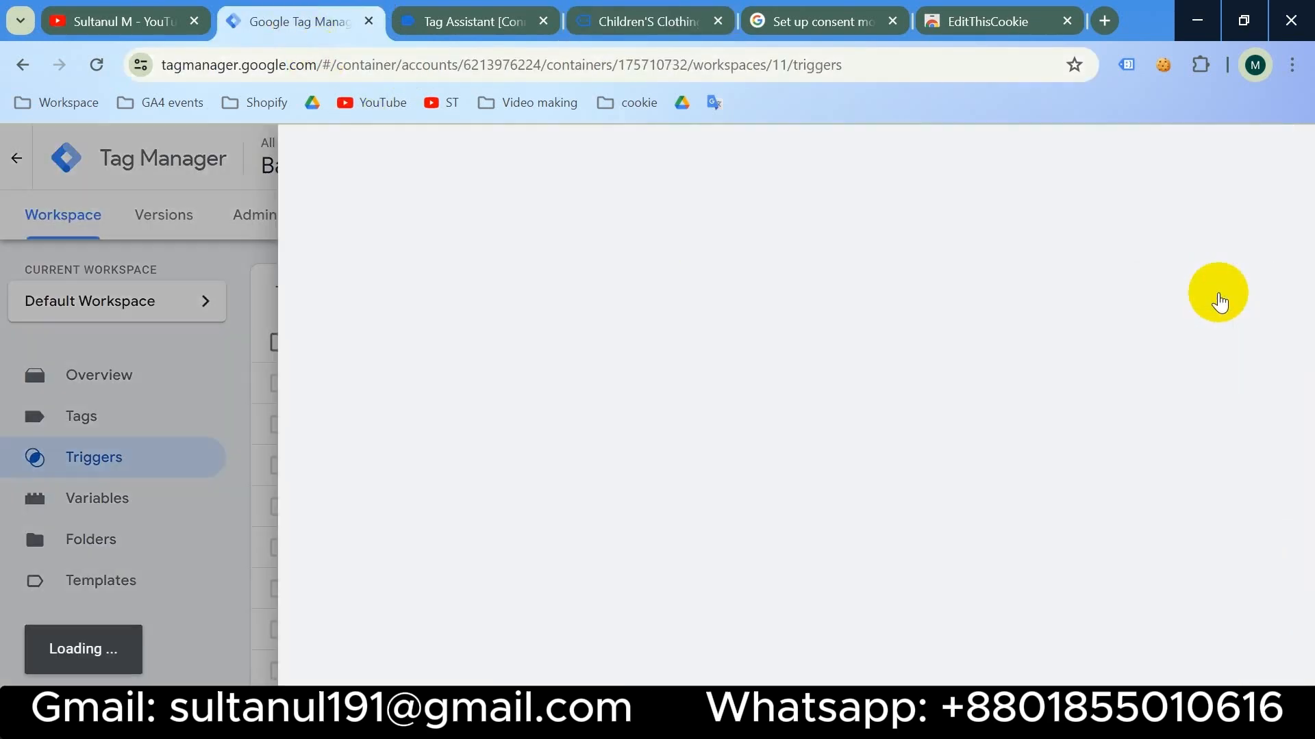
left_click(865, 331)
scroll(849, 363, "down", 9)
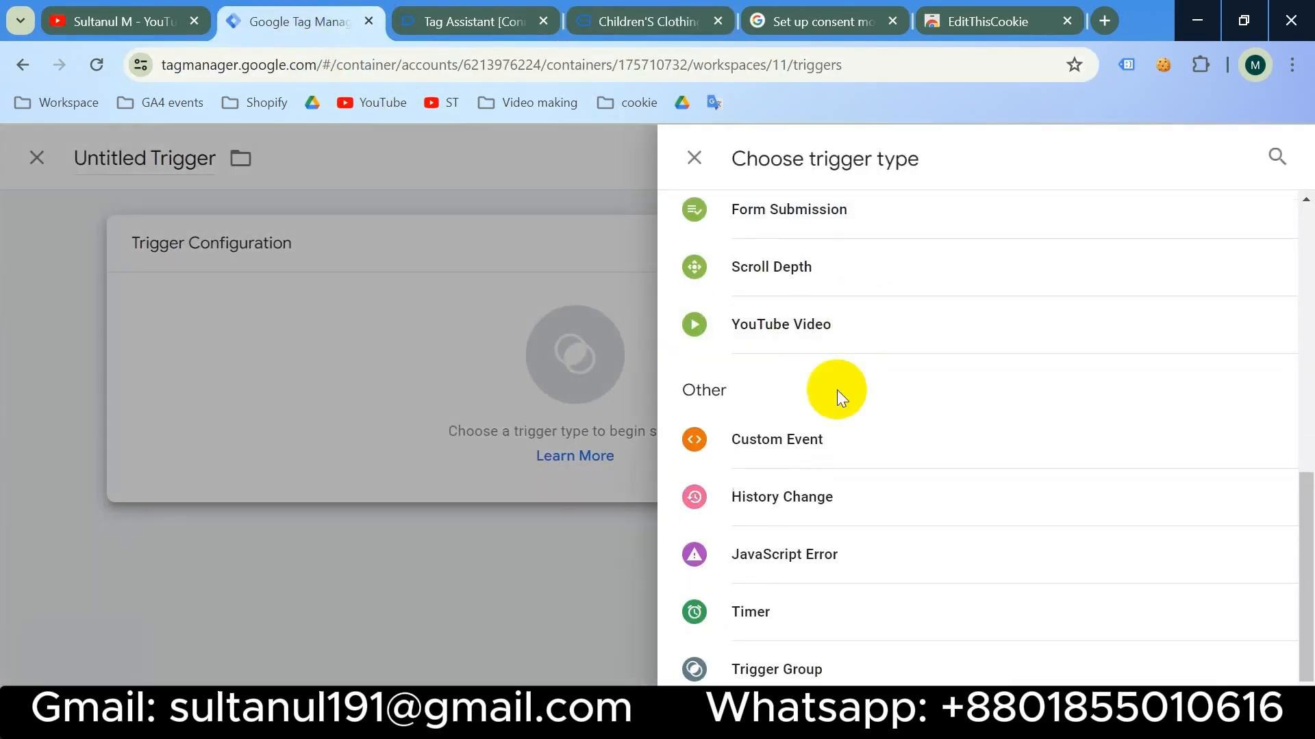
left_click(819, 439)
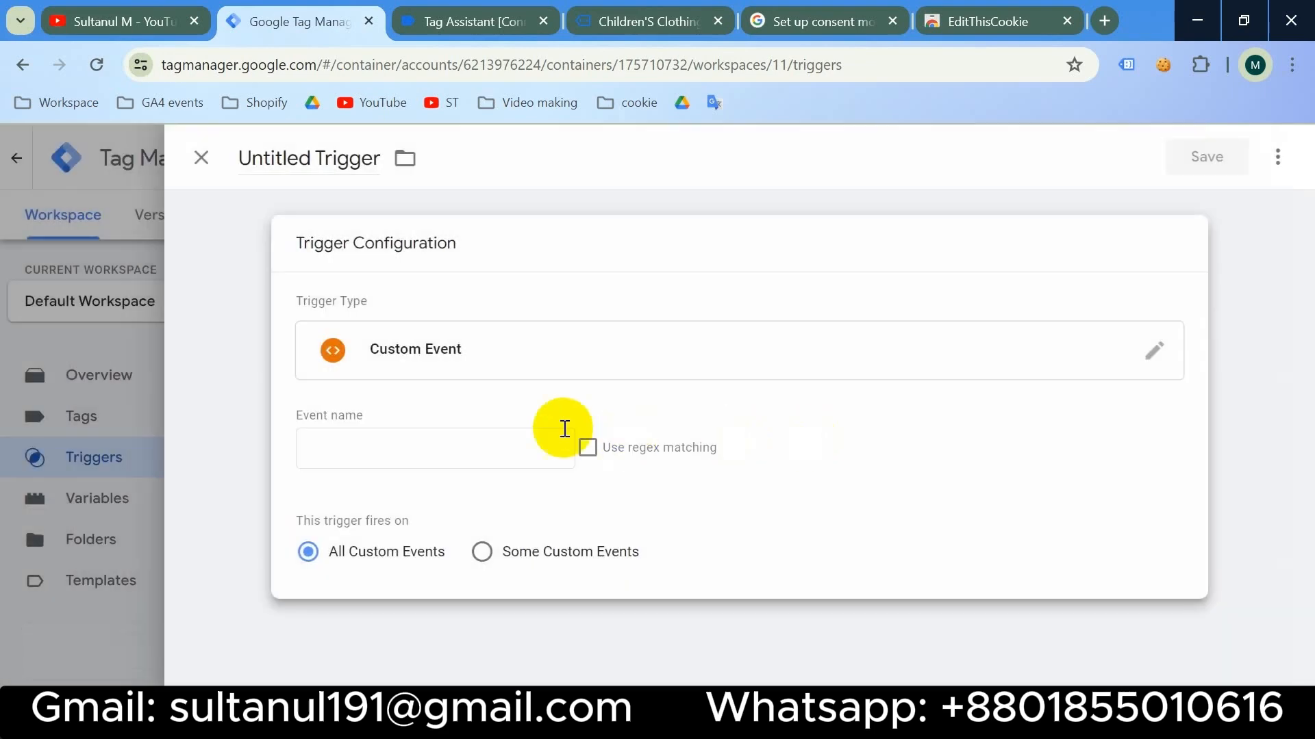
left_click(441, 448)
key("super+v")
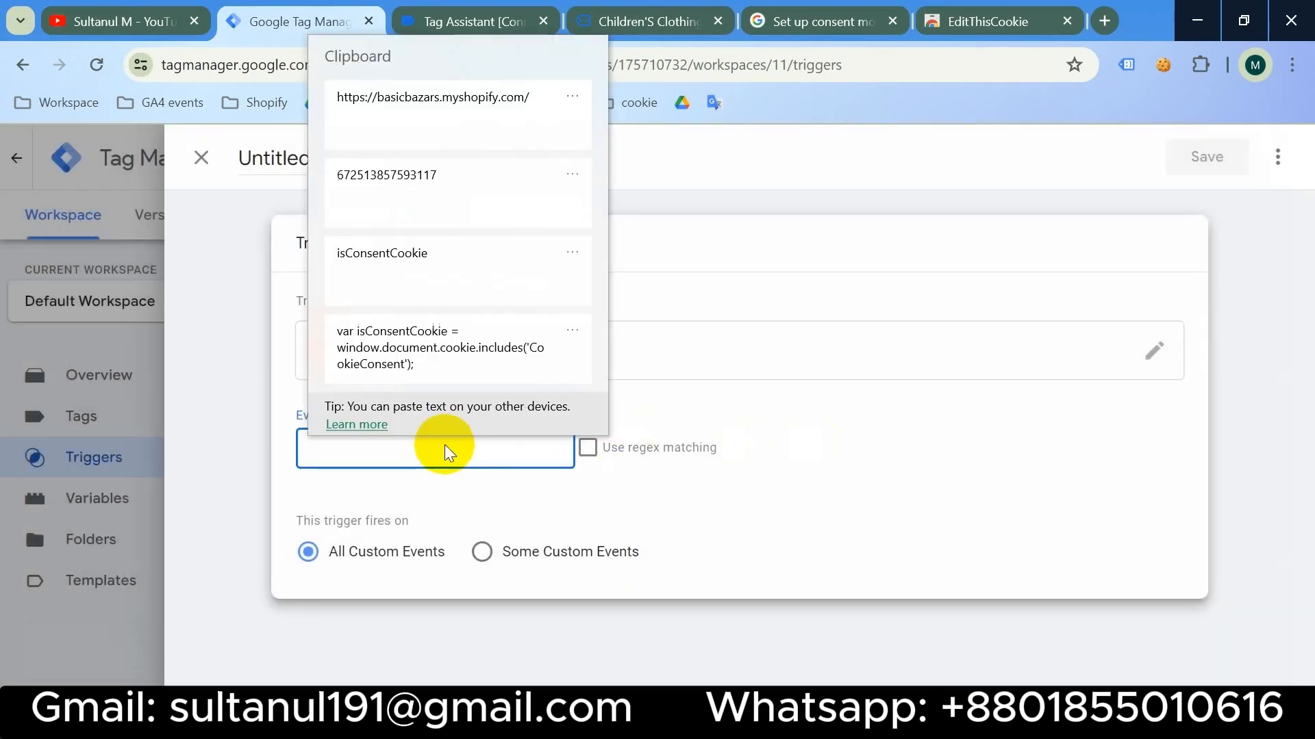
scroll(449, 351, "up", 3)
left_click(437, 186)
left_click(421, 285)
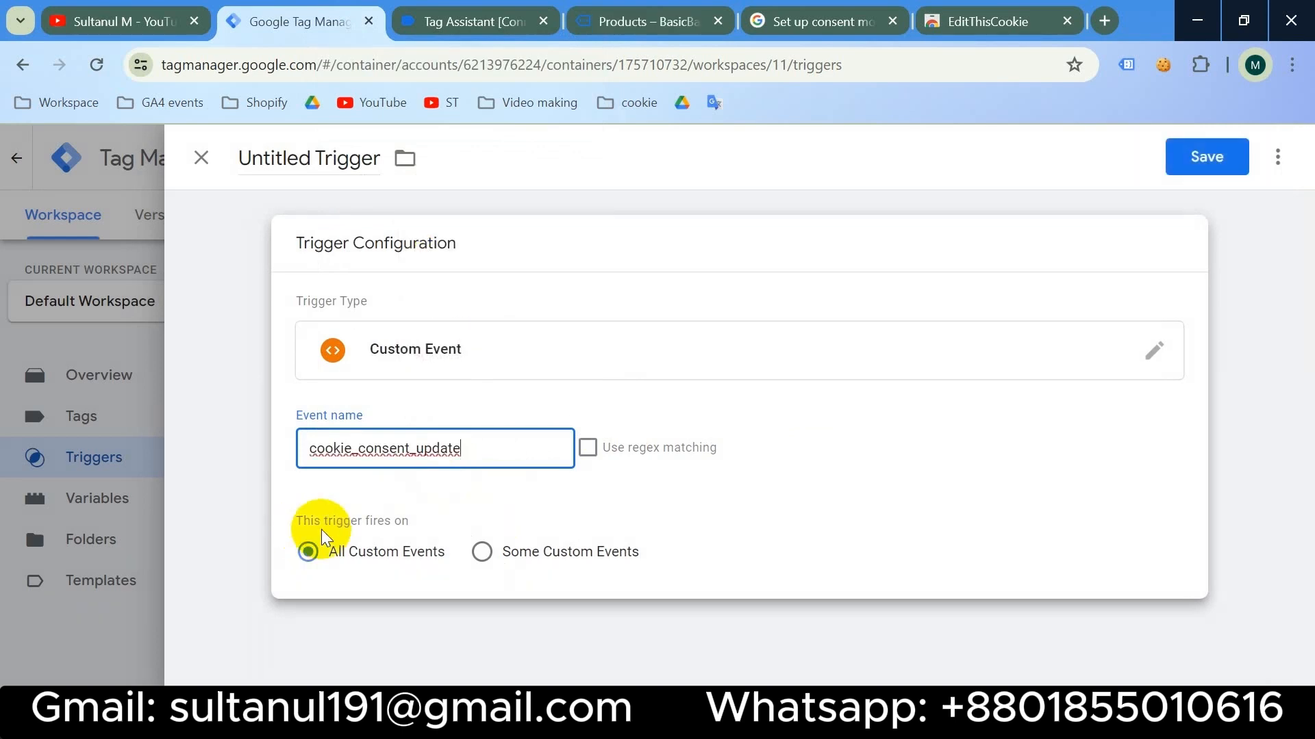
- Add conditions JS - Cookie Check contains false and Page URL contains /products/
left_click(480, 550)
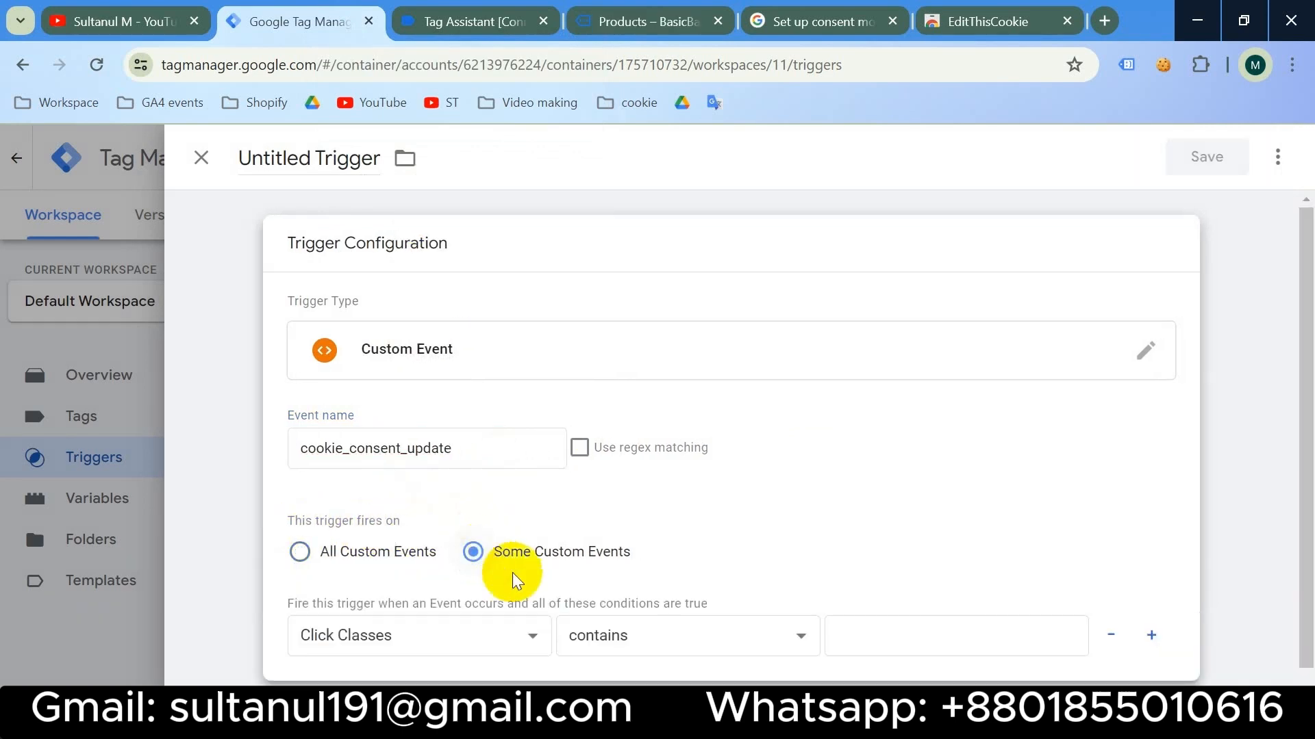
left_click(514, 643)
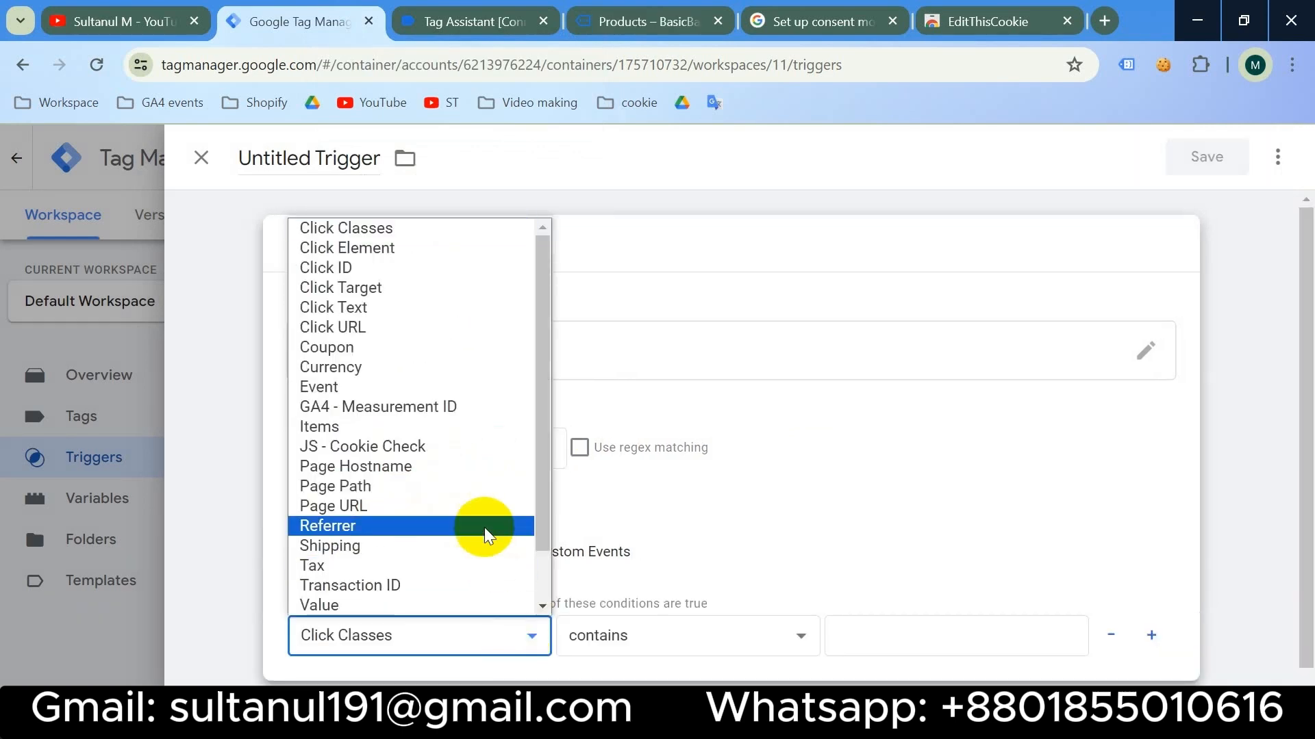
left_click(457, 448)
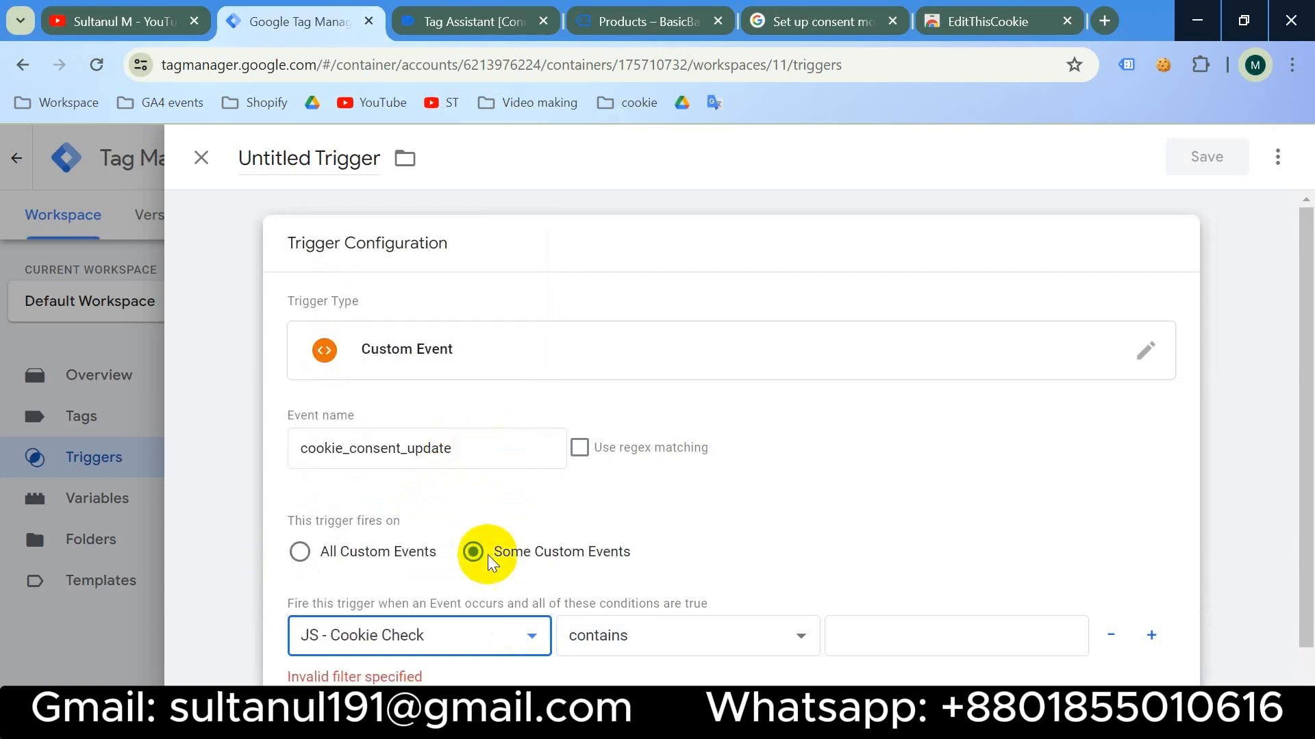
left_click(885, 636)
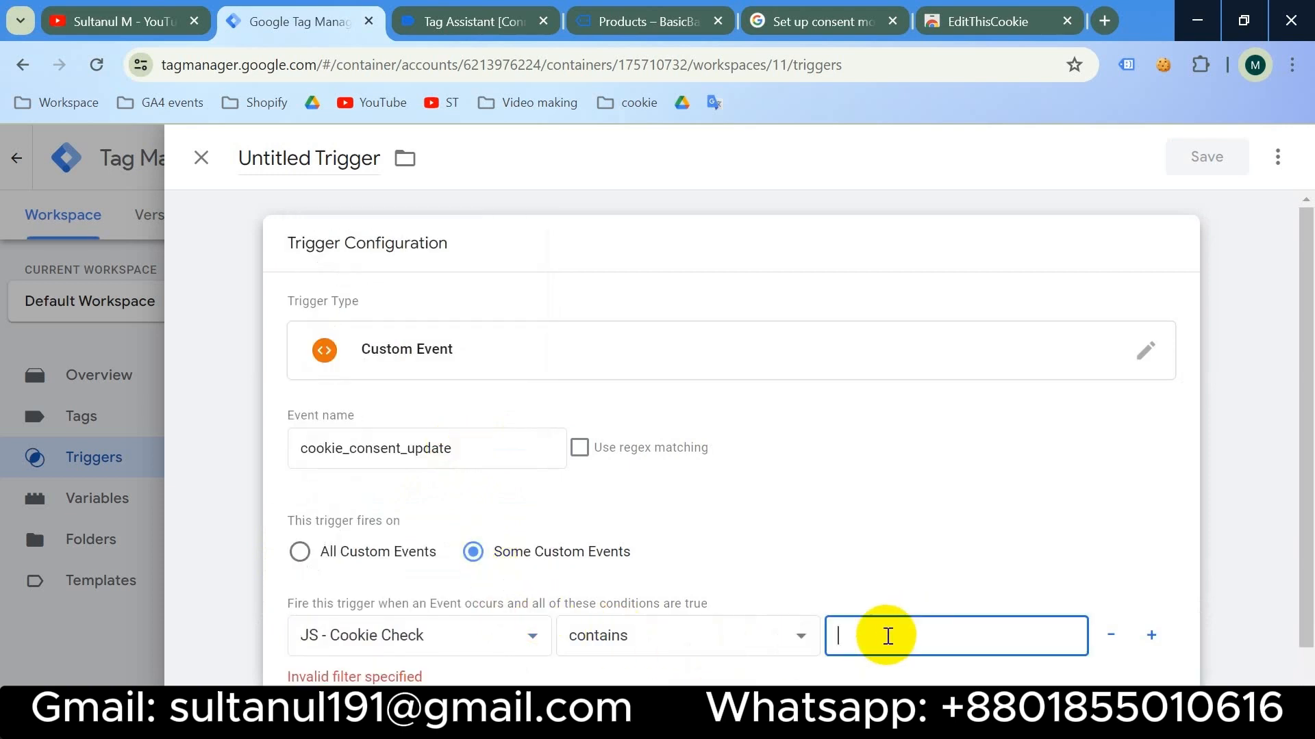
type("false")
left_click(1151, 635)
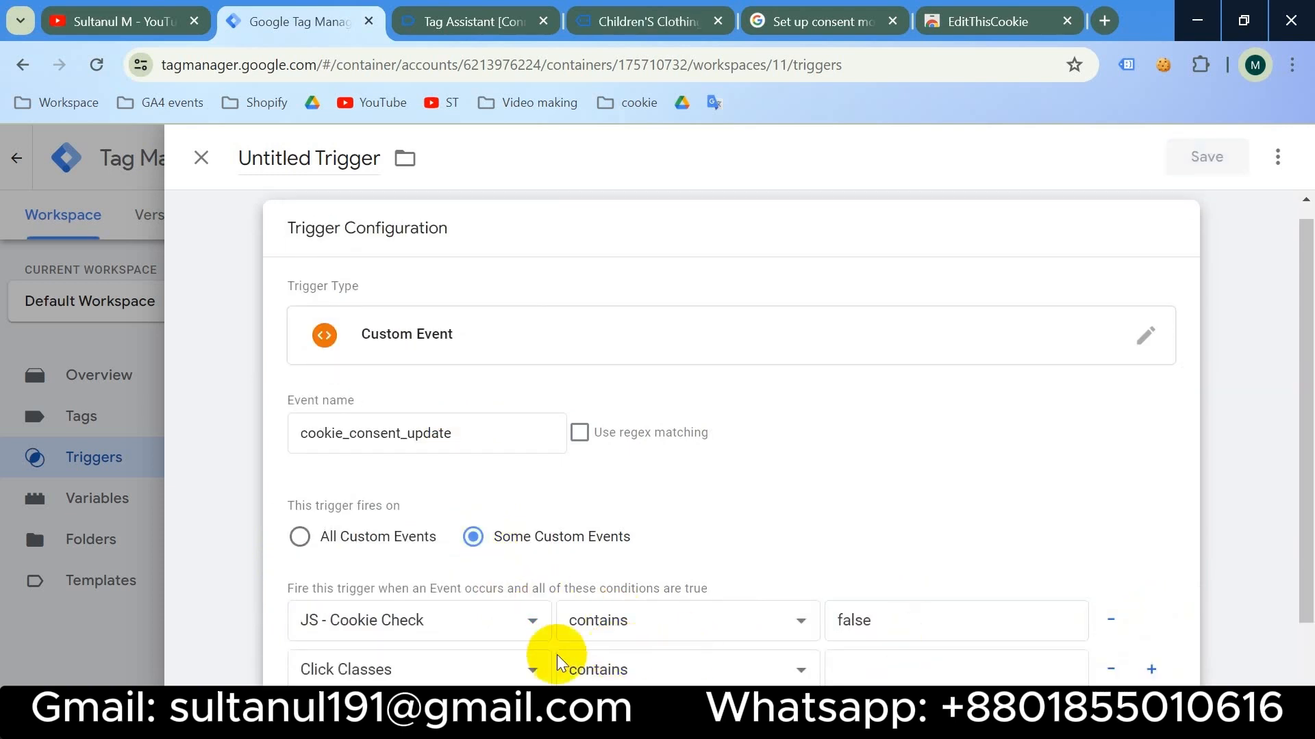
left_click(514, 668)
left_click(450, 538)
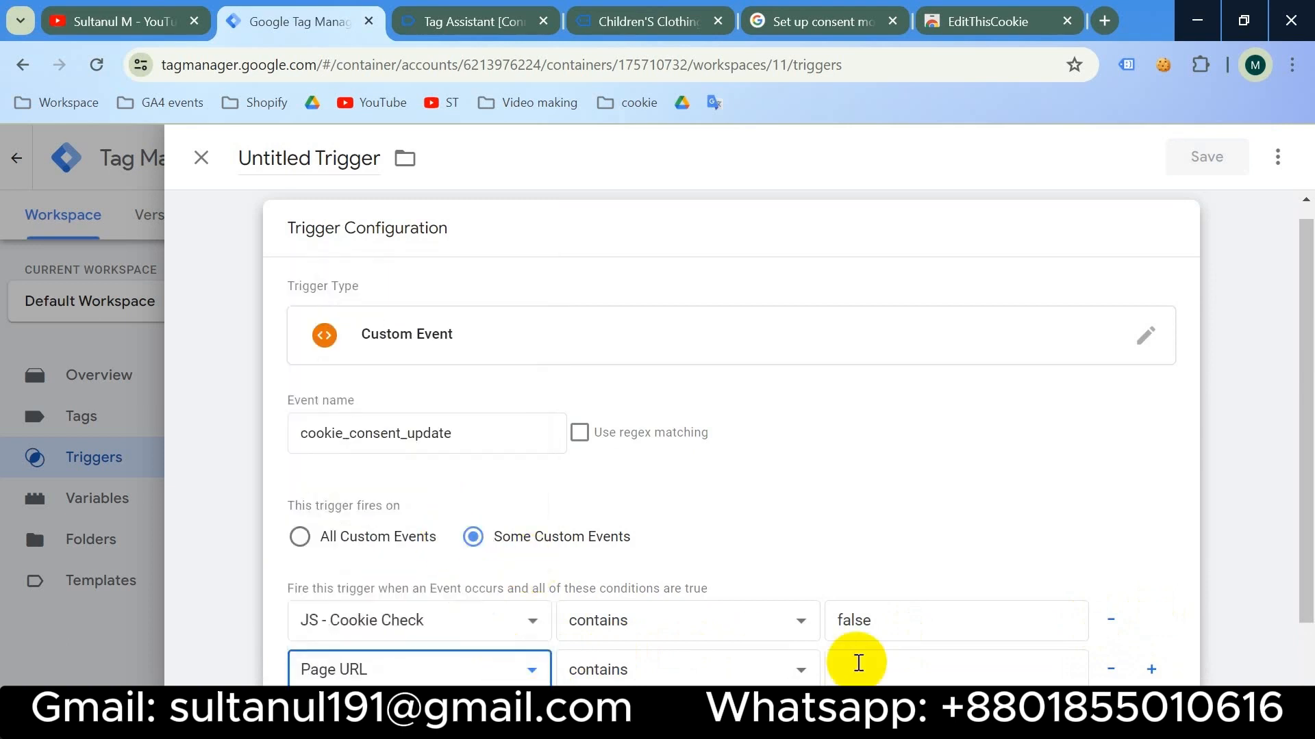
left_click(867, 665)
key("super+v")
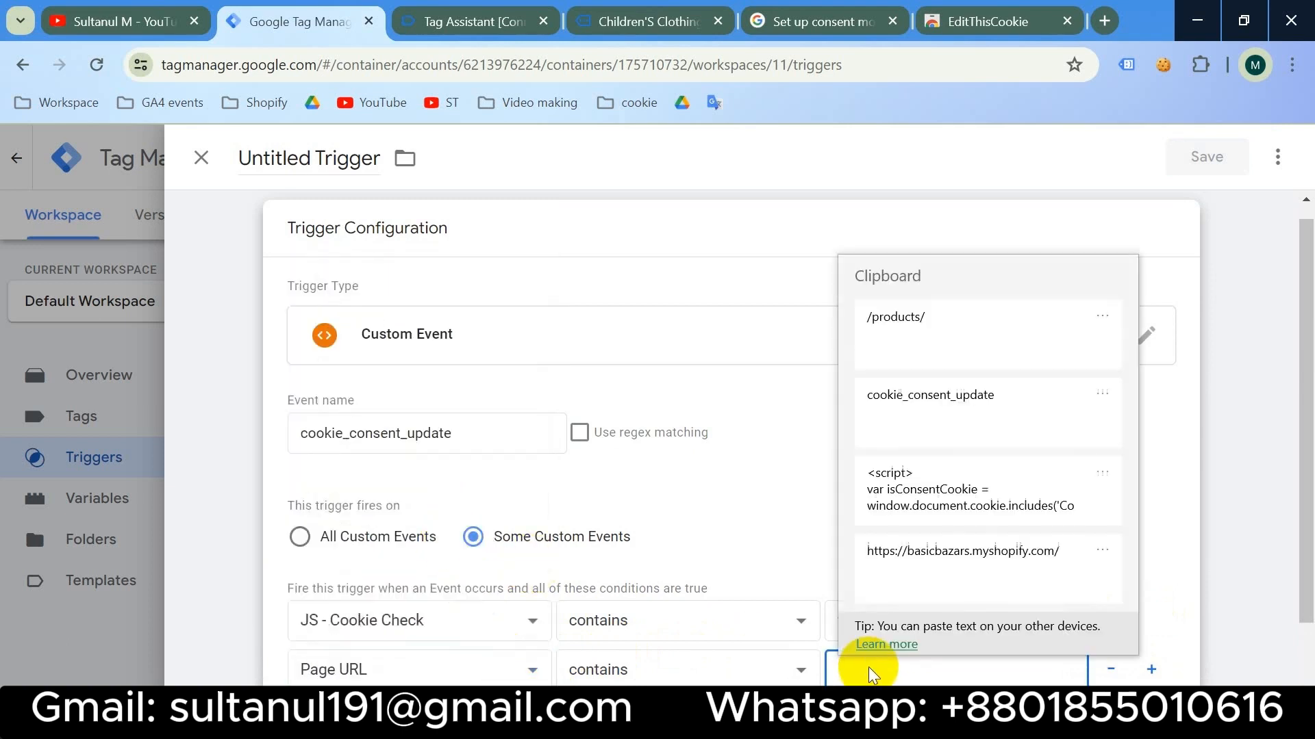
left_click(964, 343)
- Name the trigger 'View Item - cookie_consent_update' and save it
left_click(309, 159)
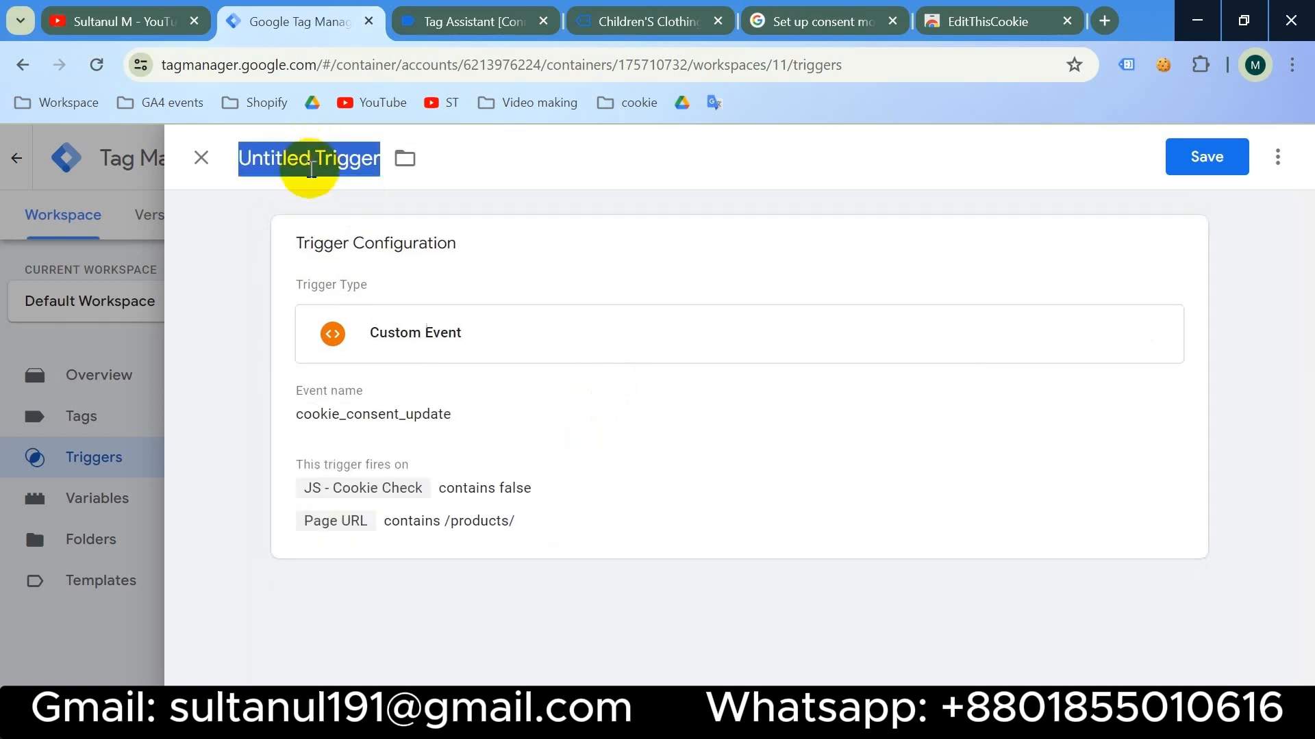
type("Vi")
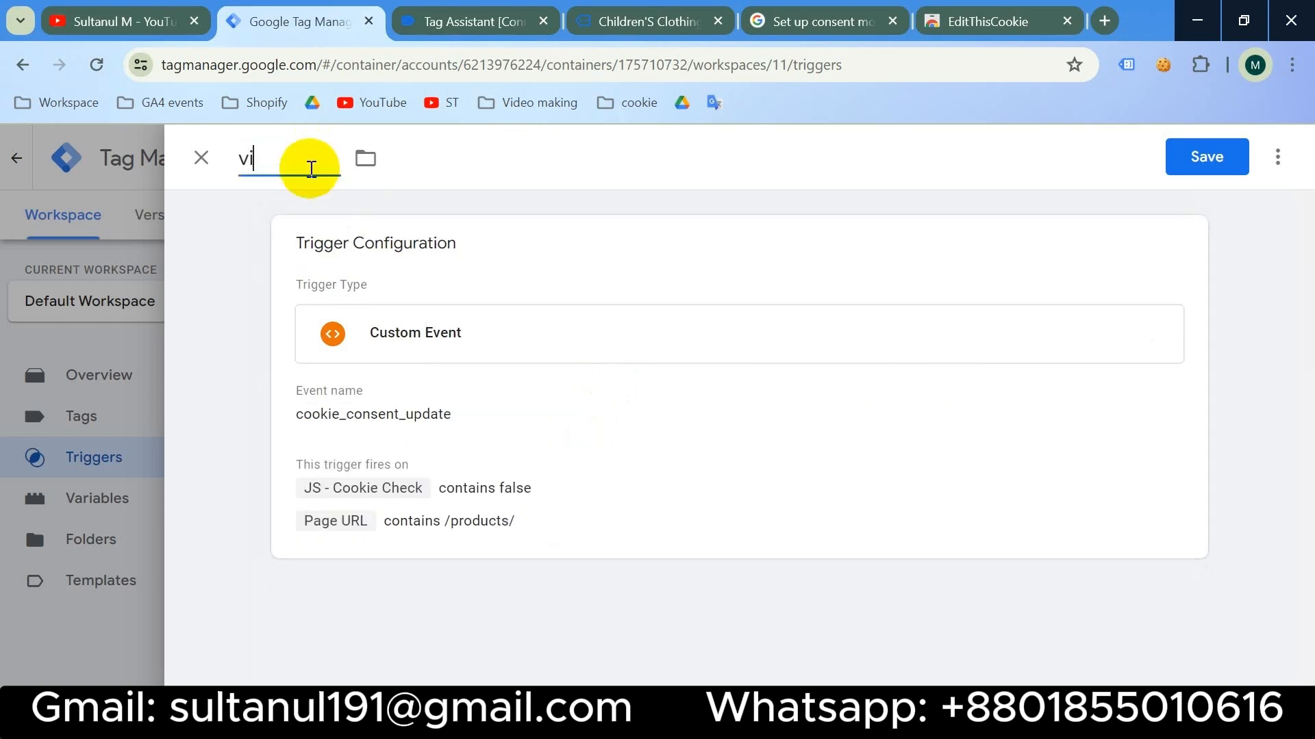
key("BackSpace")
key("BackSpace")
type("View Item -")
type("cookie_consent_update")
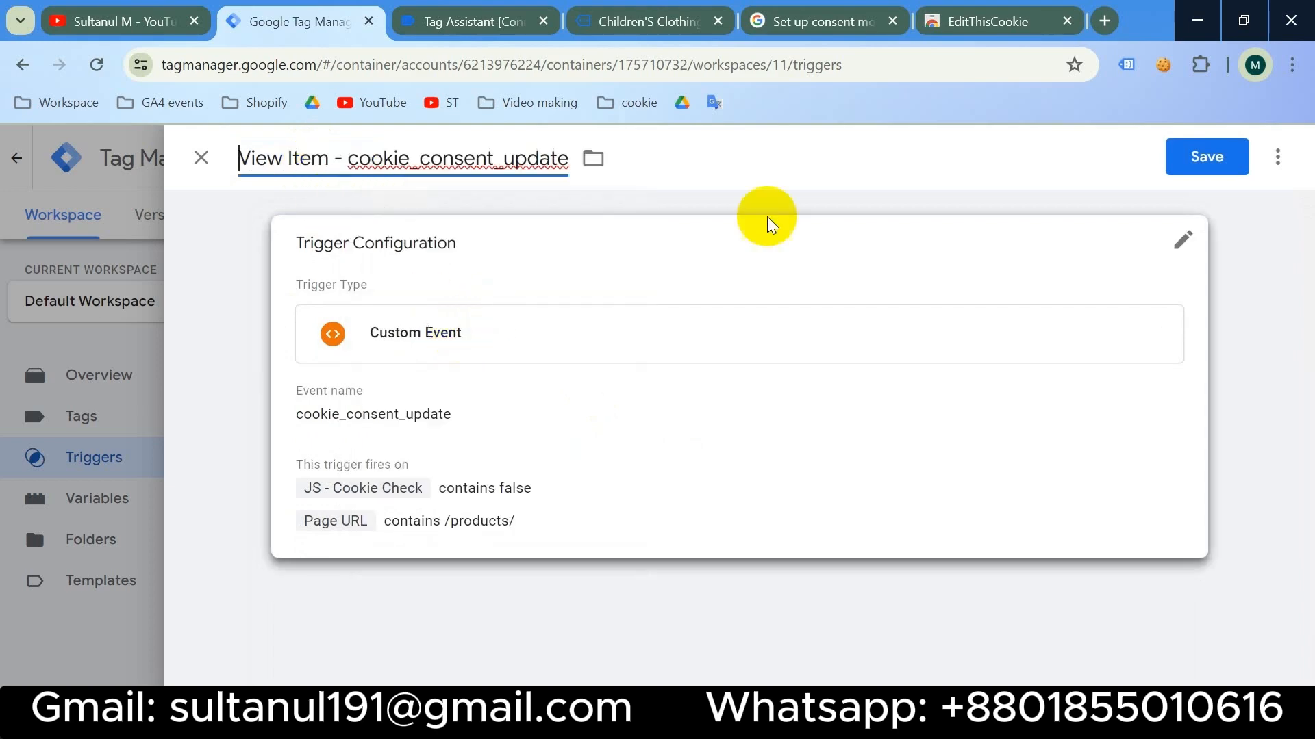
left_click(1185, 153)
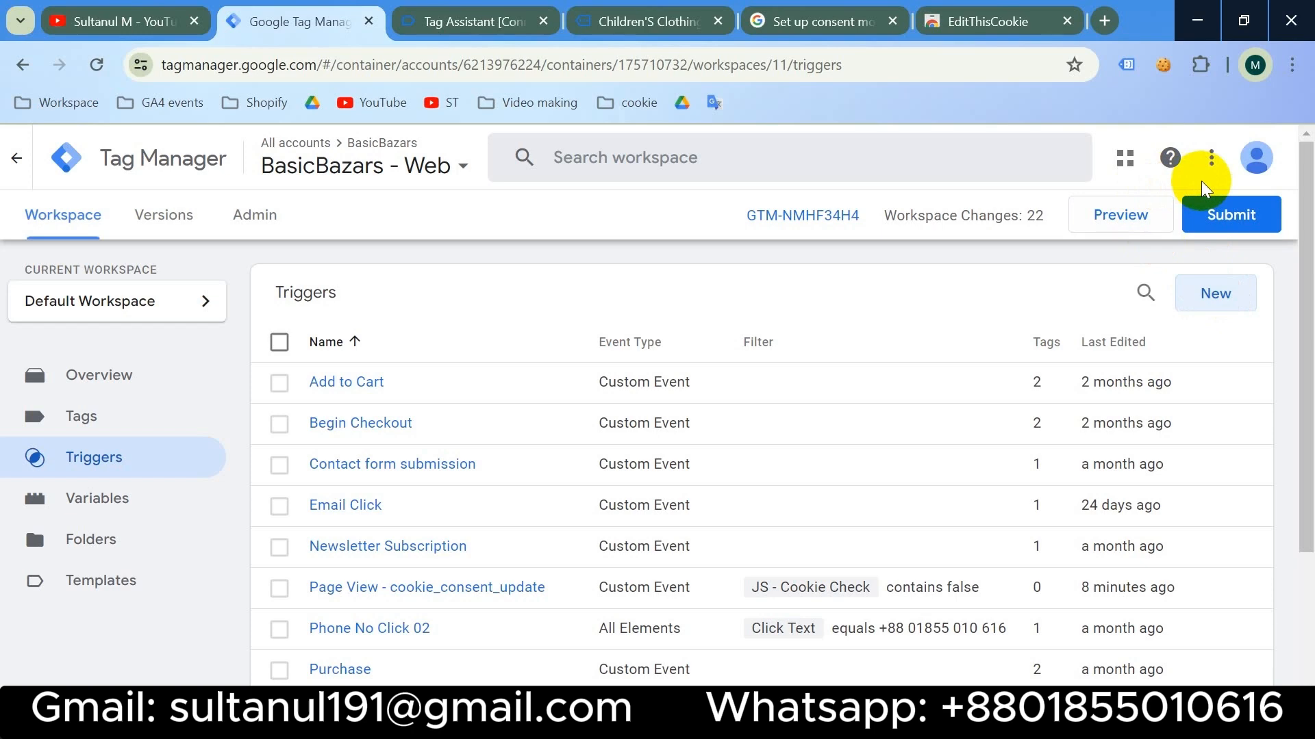
- Buy the Positive energy T-shirt now to reach the BasicBazars checkout page
left_click(636, 10)
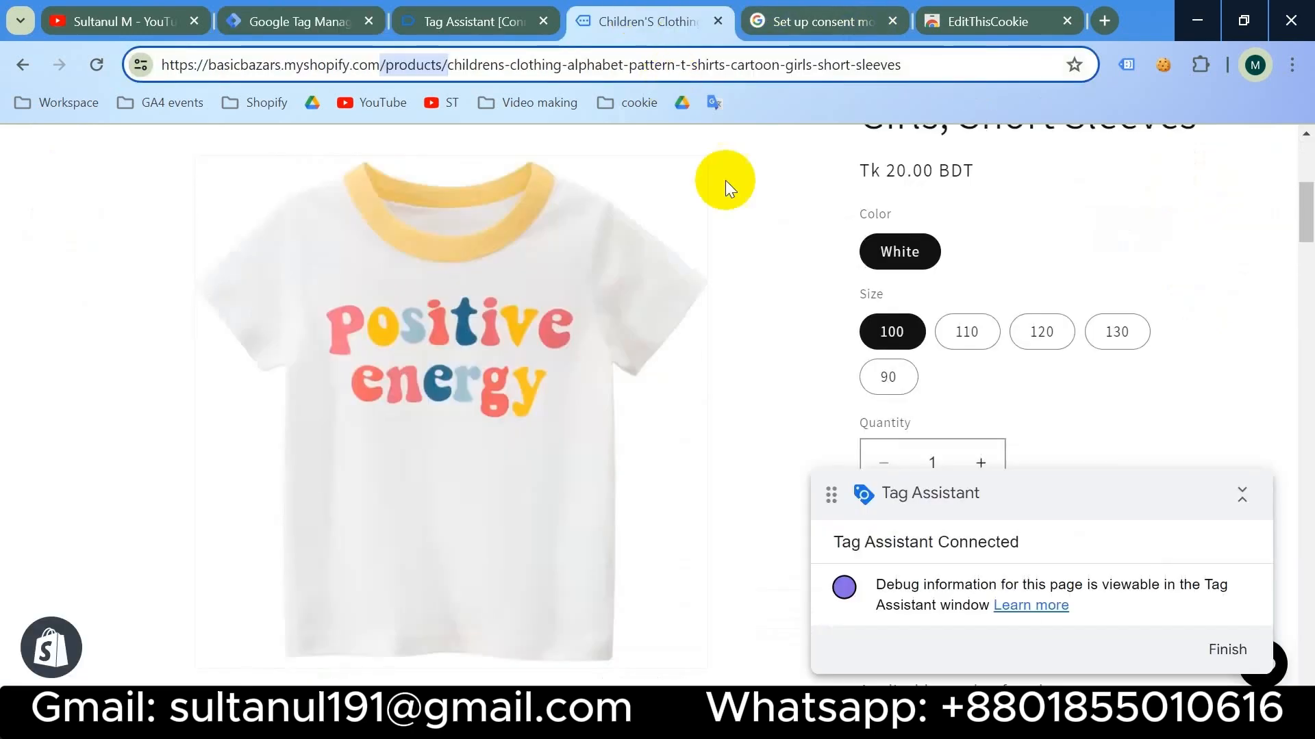
scroll(847, 338, "down", 3)
left_click(1048, 303)
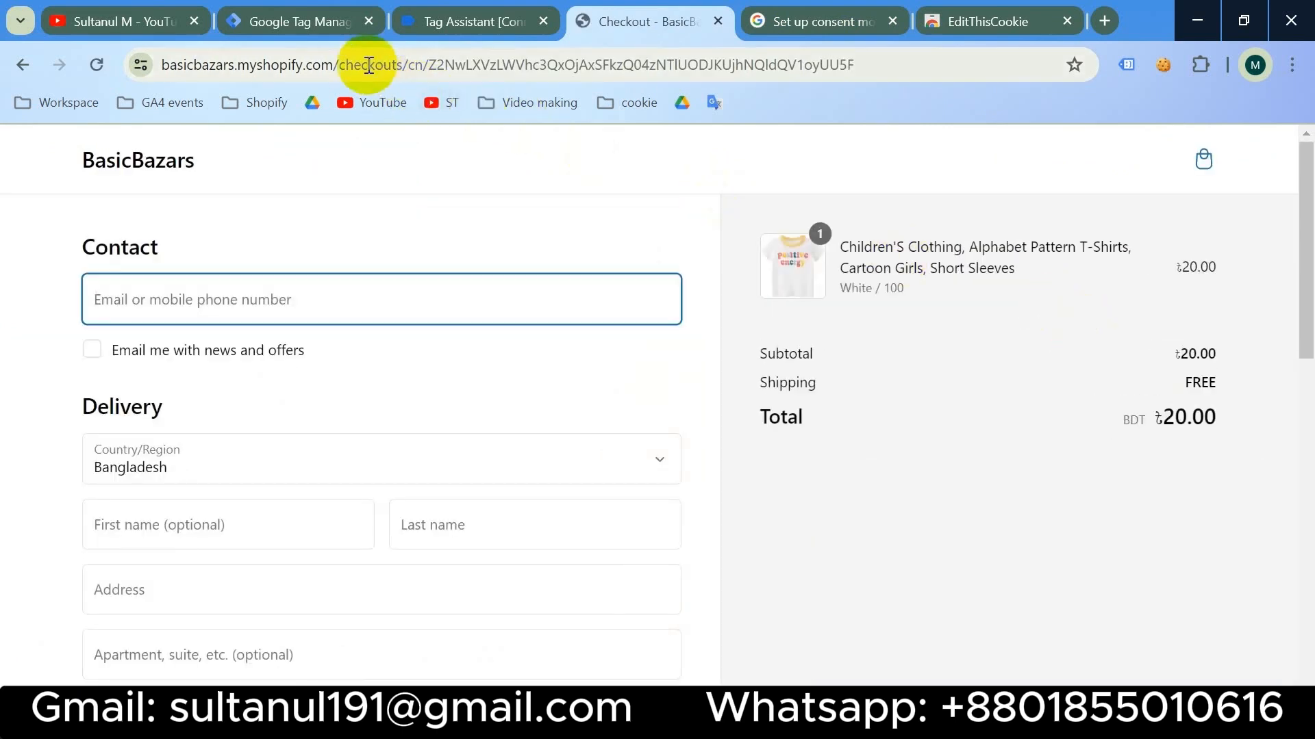
- Select '/checkouts/' in the checkout page address and return to Tag Manager's Triggers list
double_click(403, 67)
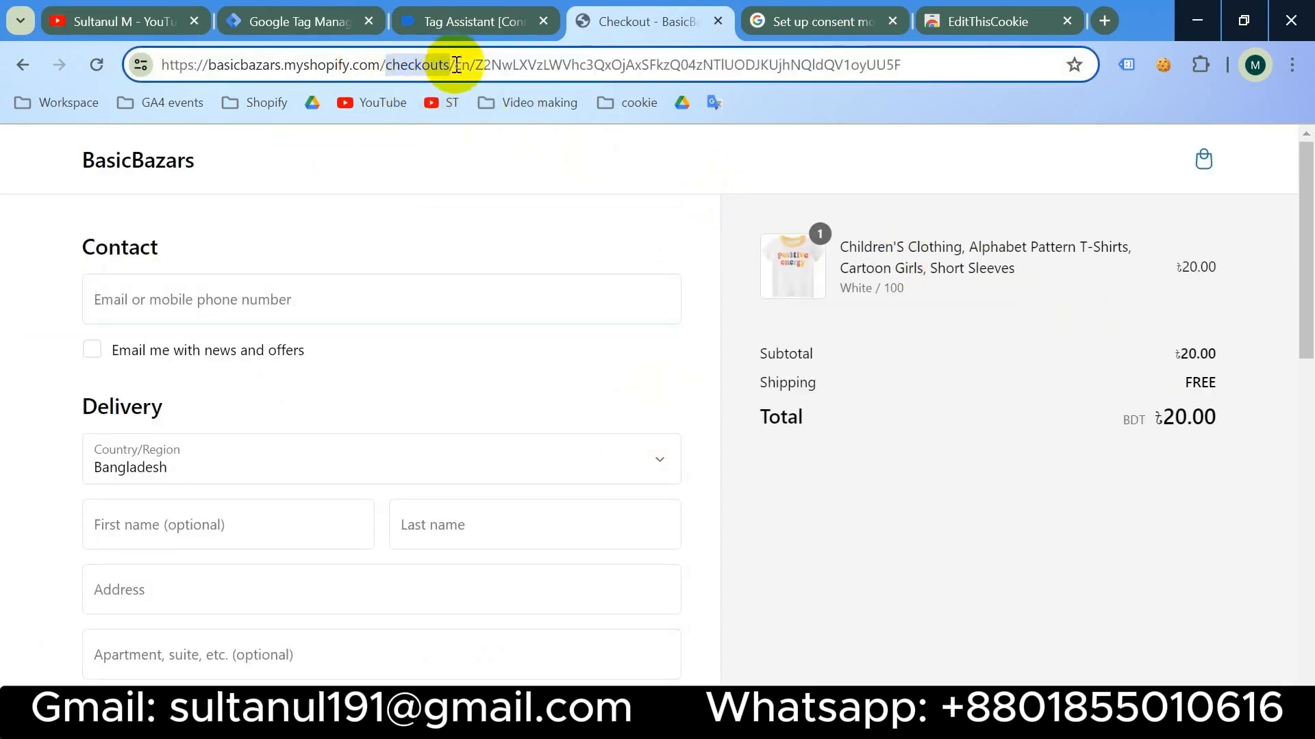
left_click_drag(455, 65, 383, 67)
key("super+c")
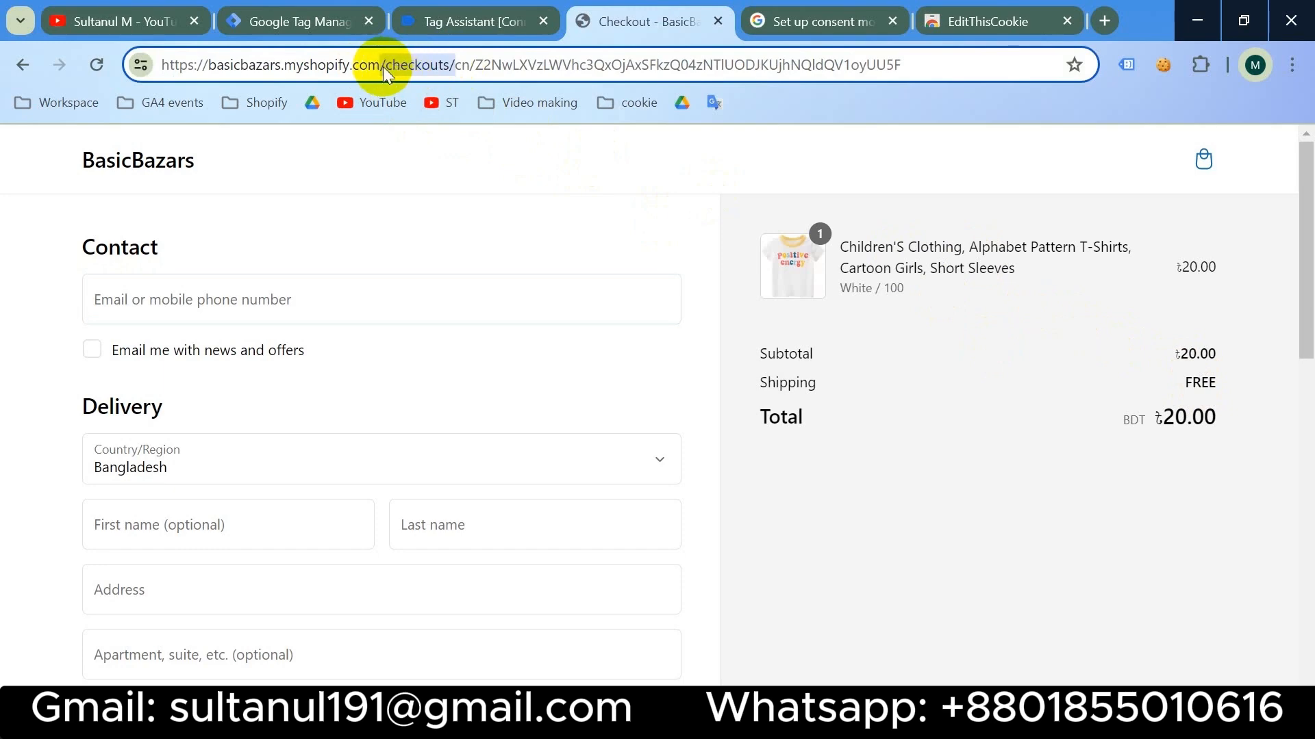
left_click(314, 18)
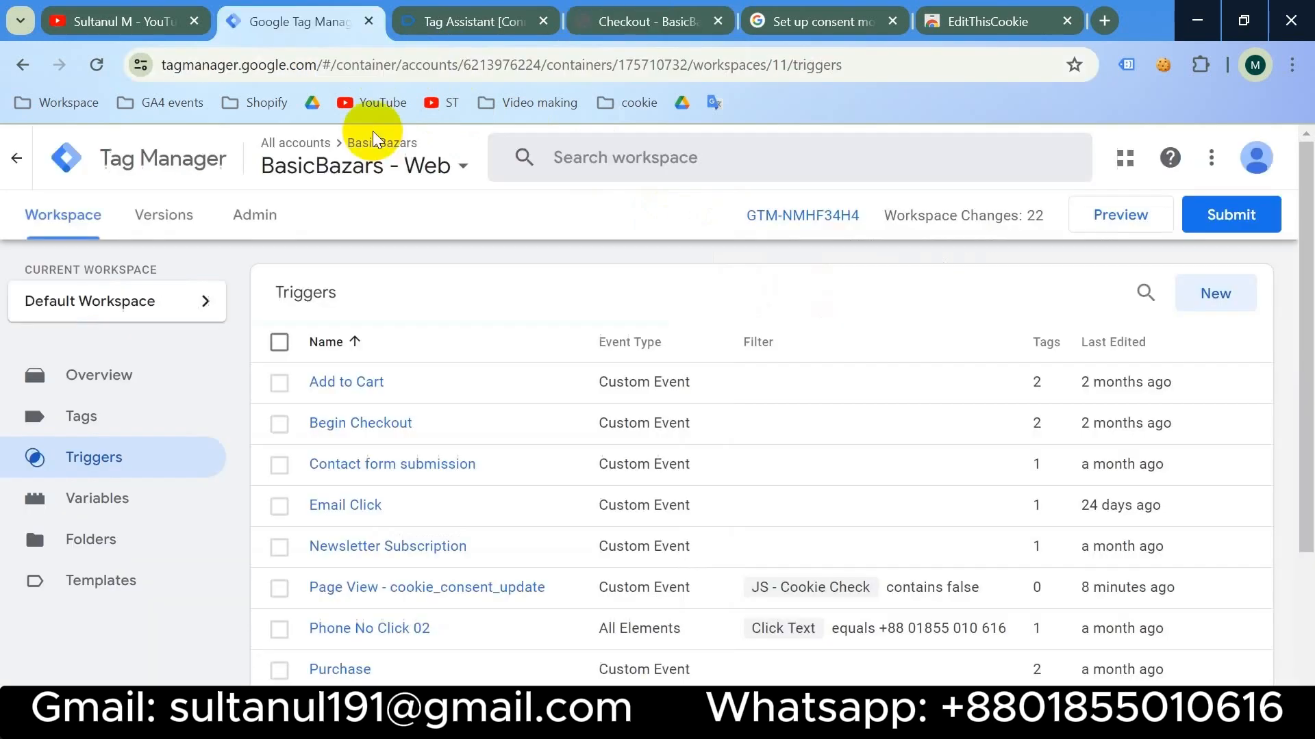
- Create a new Custom Event trigger for cookie_consent_update that fires on some custom events
left_click(1200, 306)
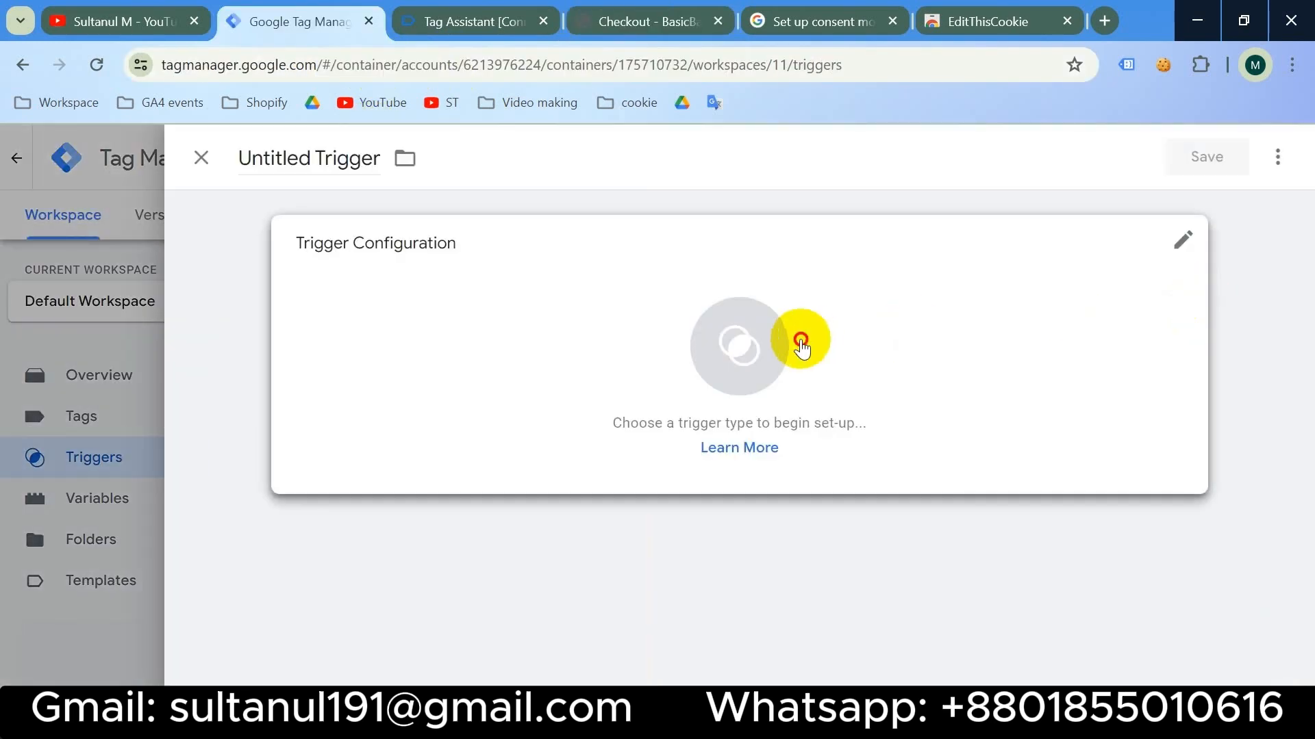
left_click(794, 339)
scroll(939, 416, "down", 8)
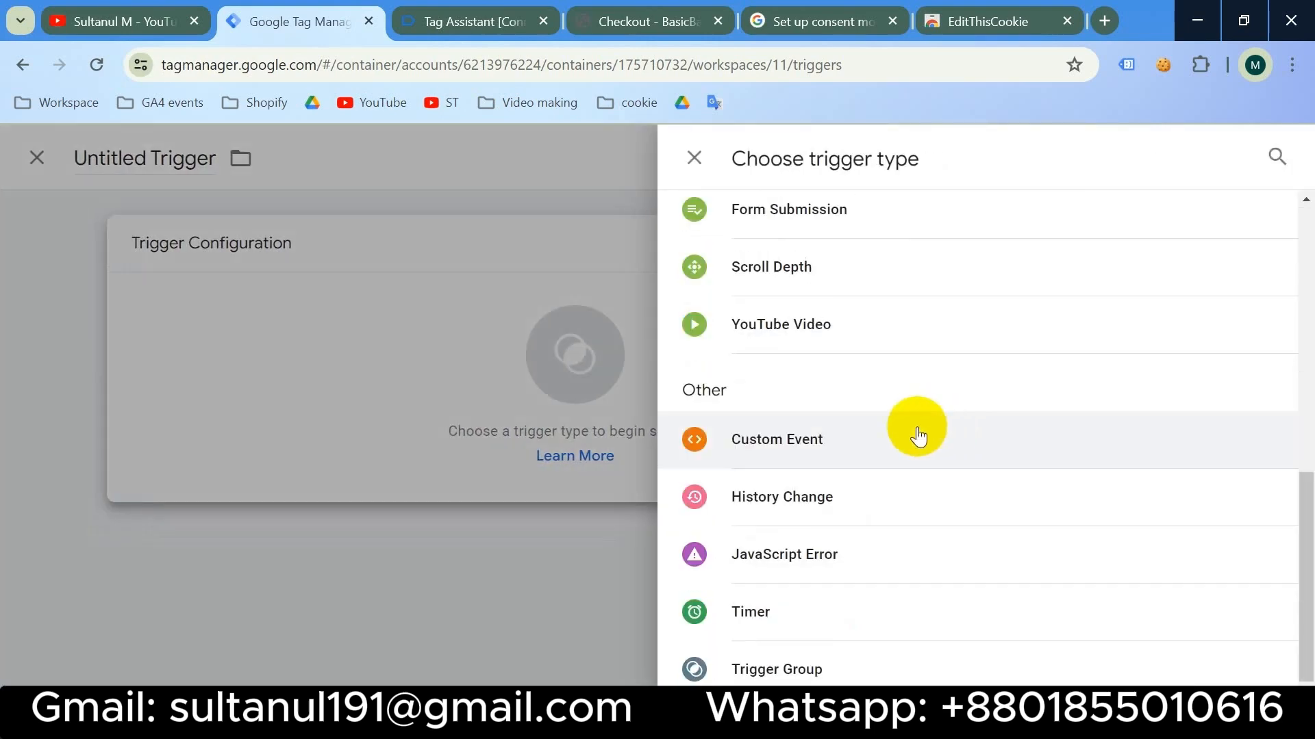
left_click(843, 441)
left_click(390, 446)
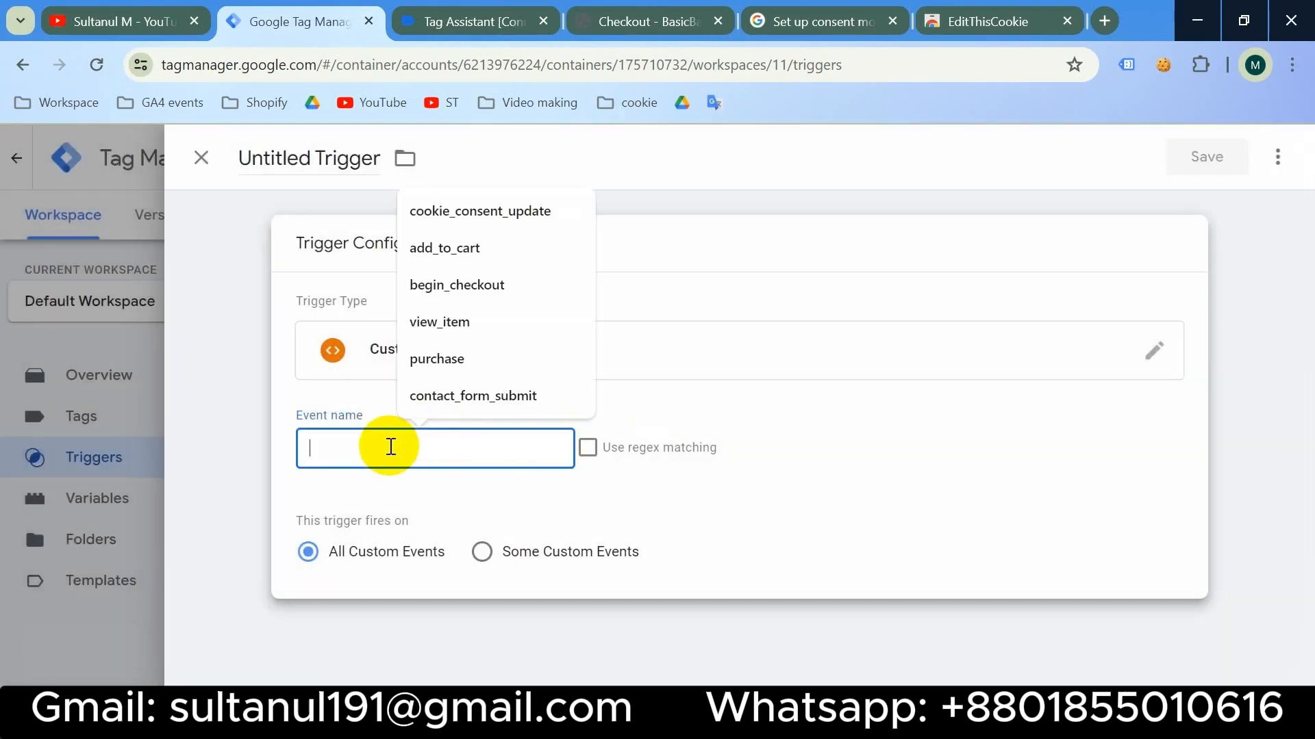
left_click(508, 212)
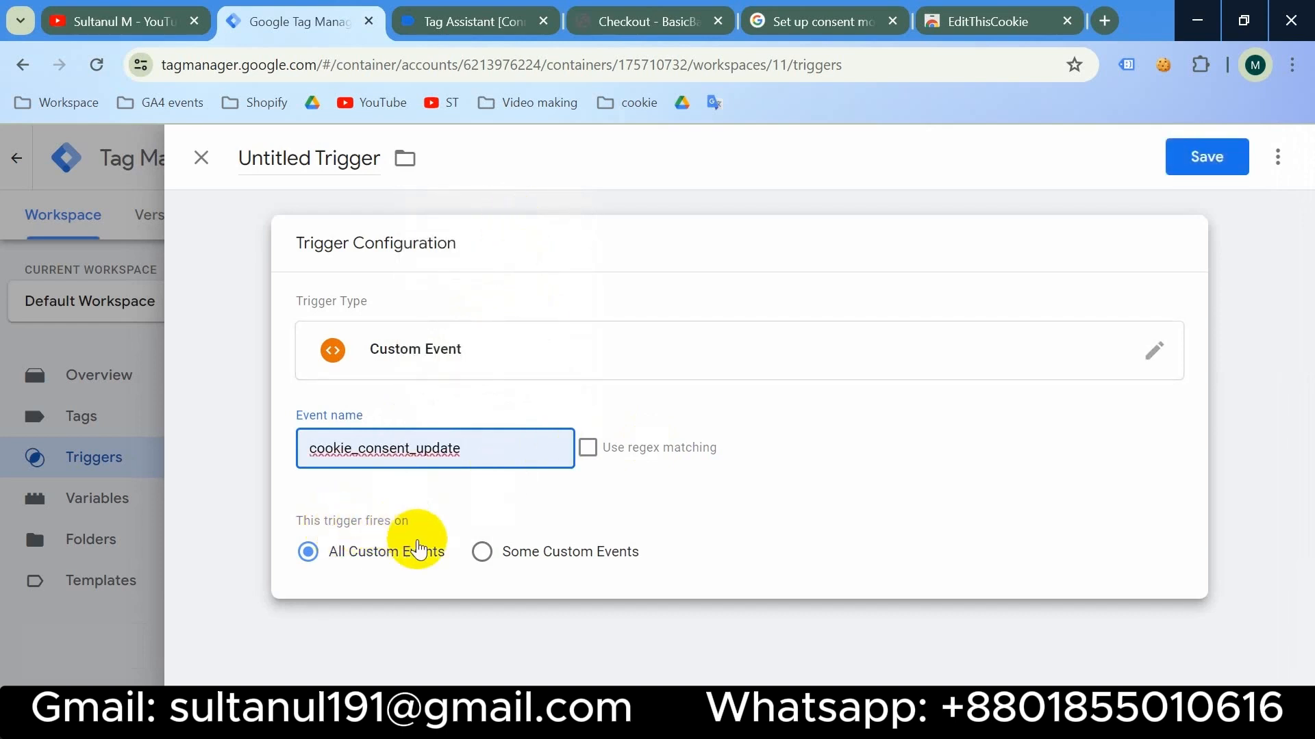
left_click(483, 553)
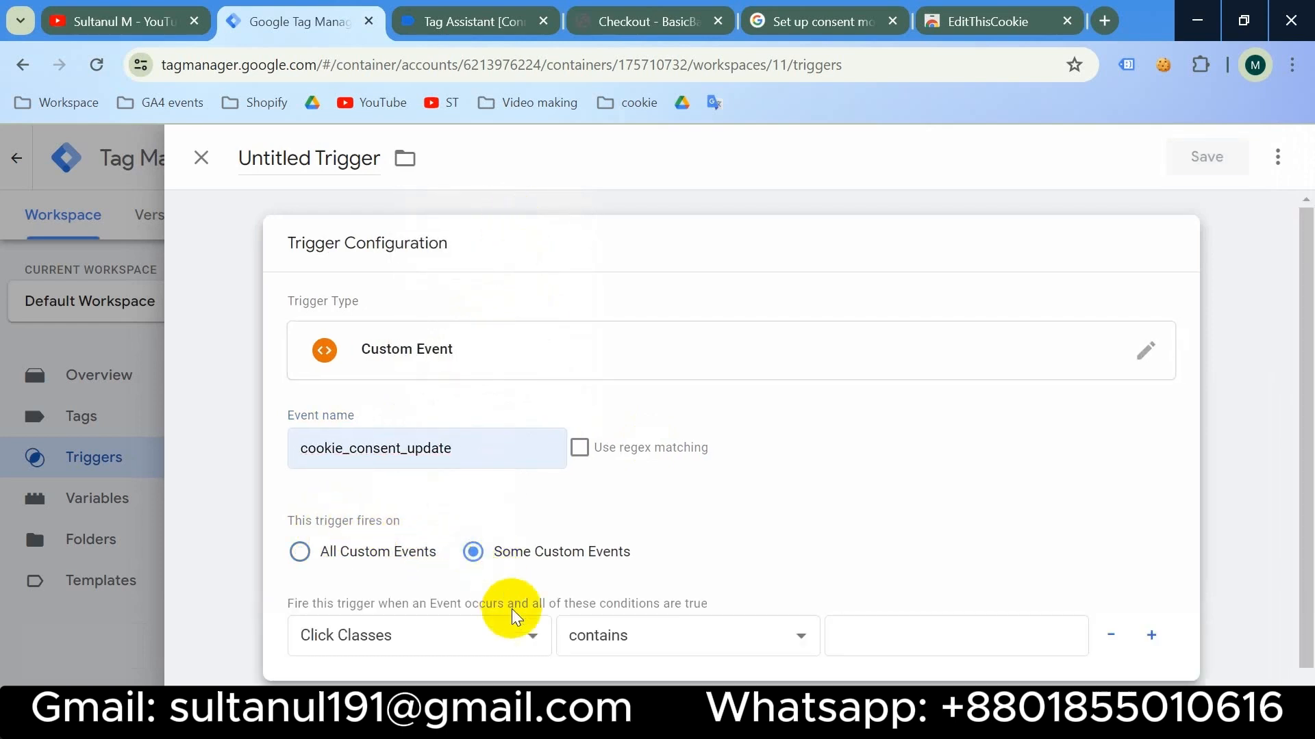
- Add conditions JS - Cookie Check contains false and Page URL contains /checkouts/
left_click(532, 639)
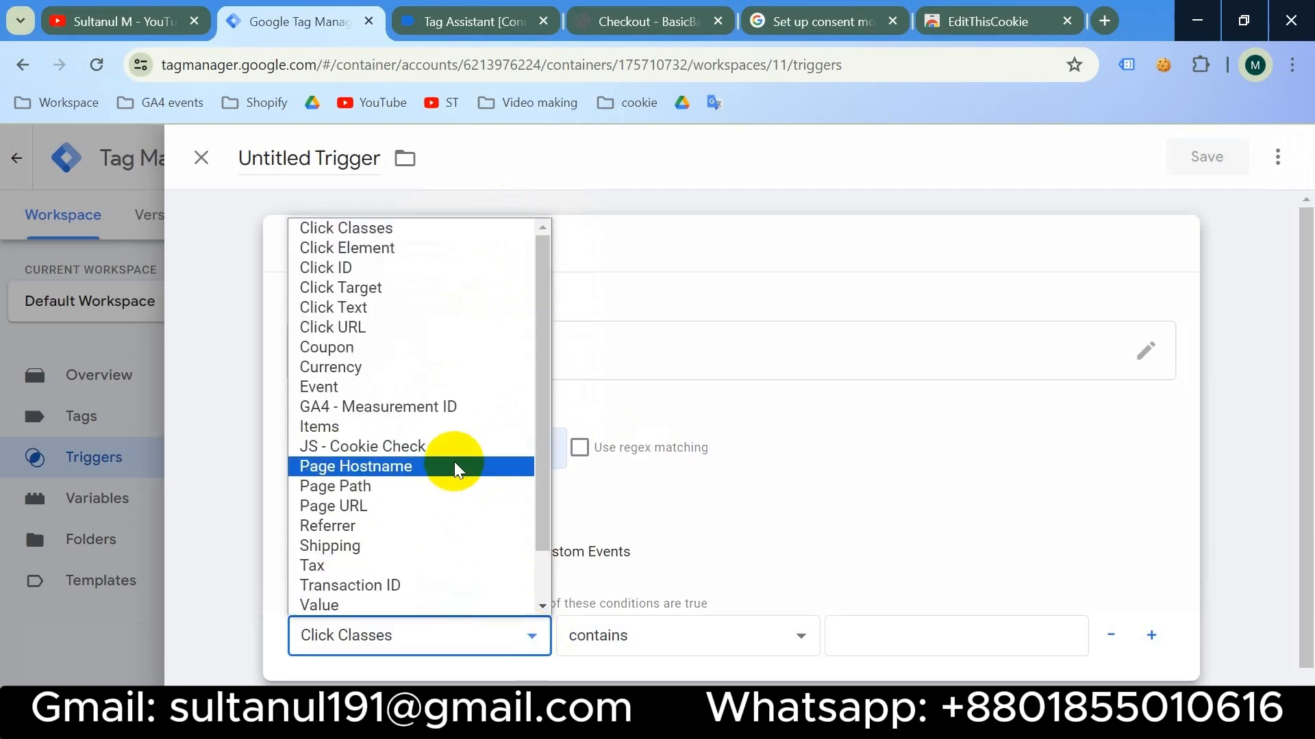
left_click(451, 446)
left_click(897, 632)
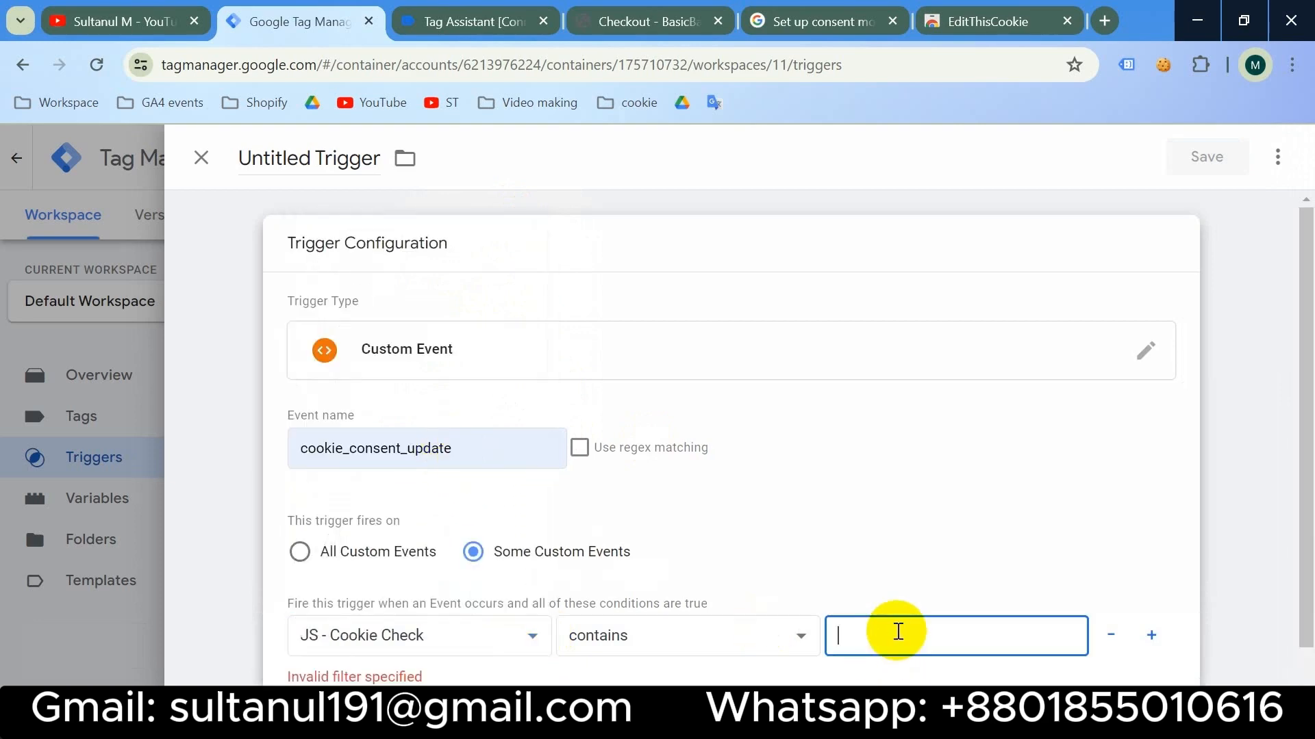
type("false")
left_click(1155, 636)
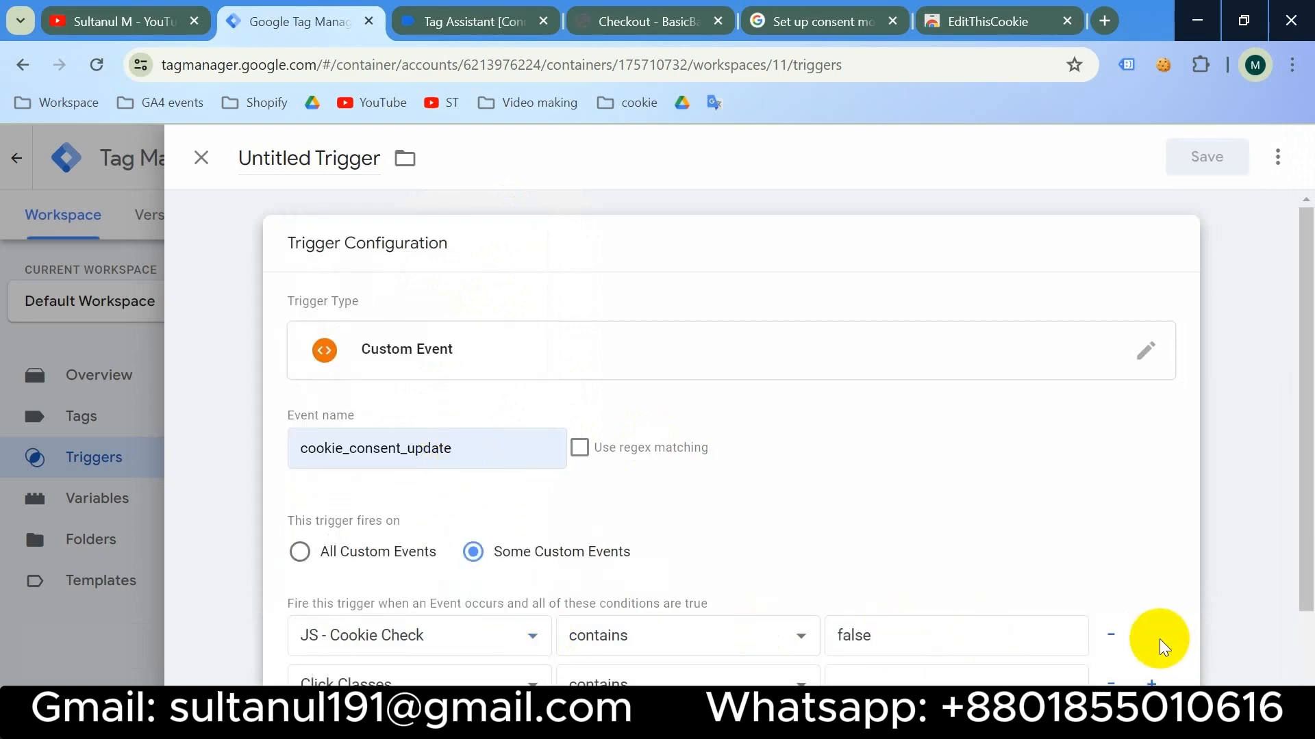
left_click(506, 668)
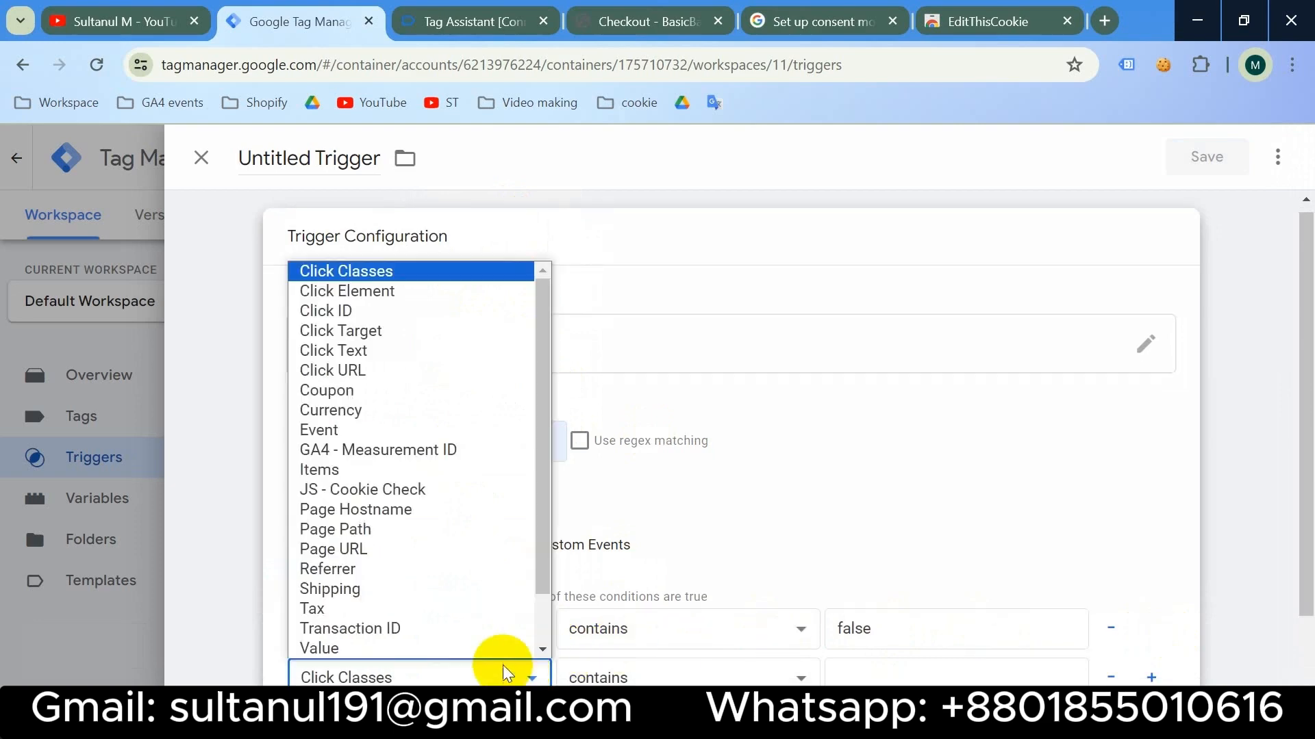
left_click(401, 551)
left_click(906, 677)
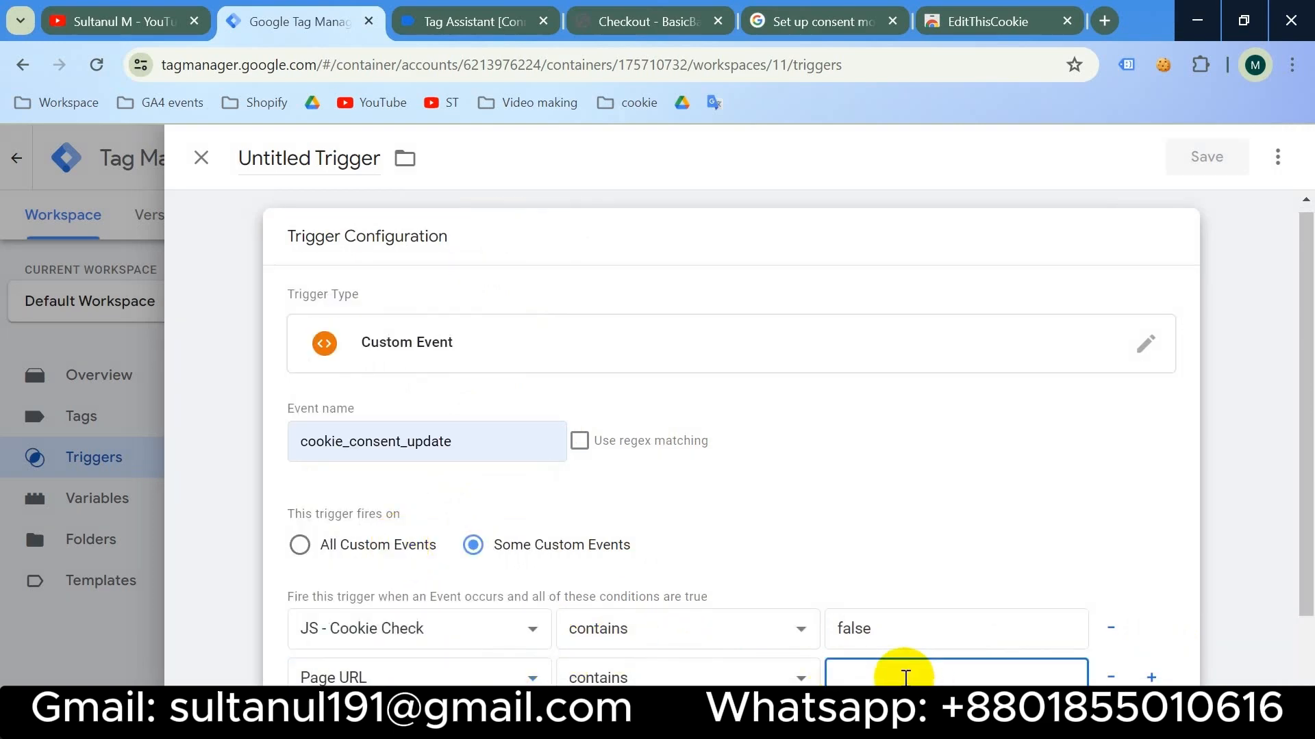
key("super+v")
left_click(967, 388)
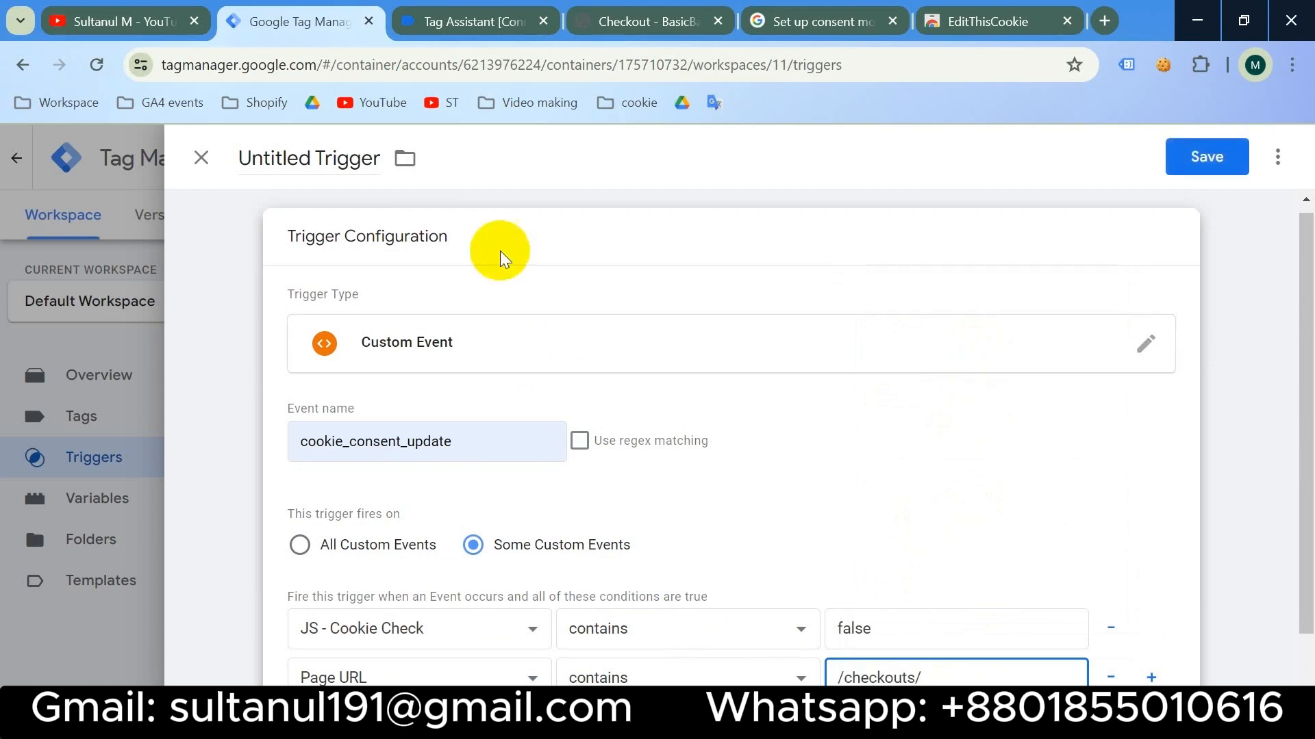
- Name the trigger 'Checkout - cookie_consent_update' and save it
left_click(321, 154)
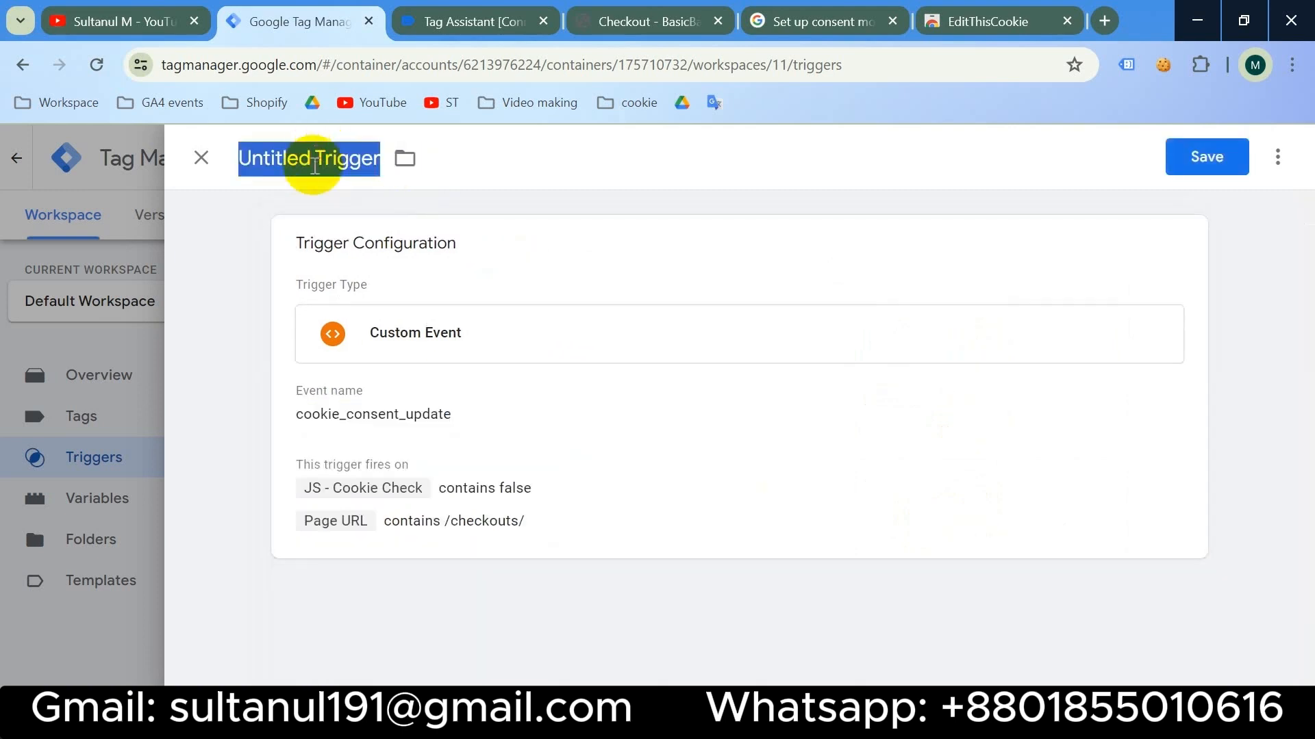
type("Checkout -")
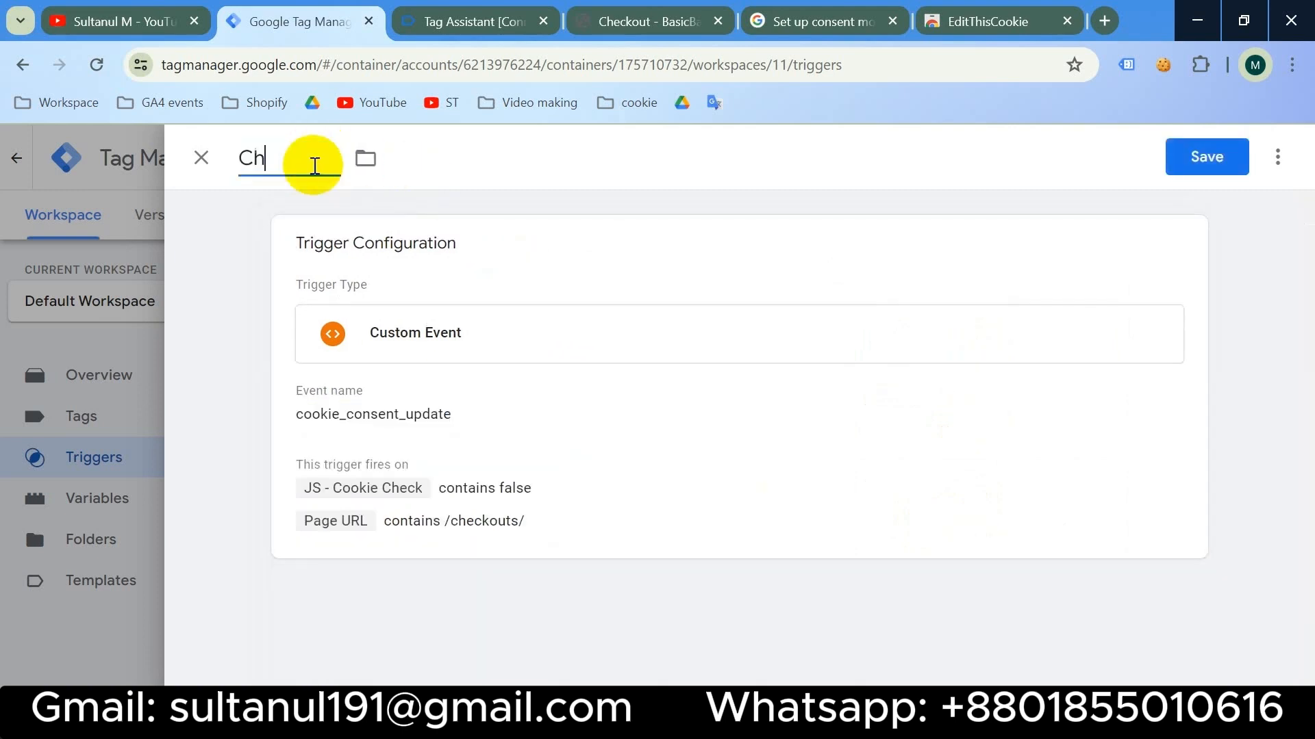
type("cookie_consent_update")
left_click(519, 388)
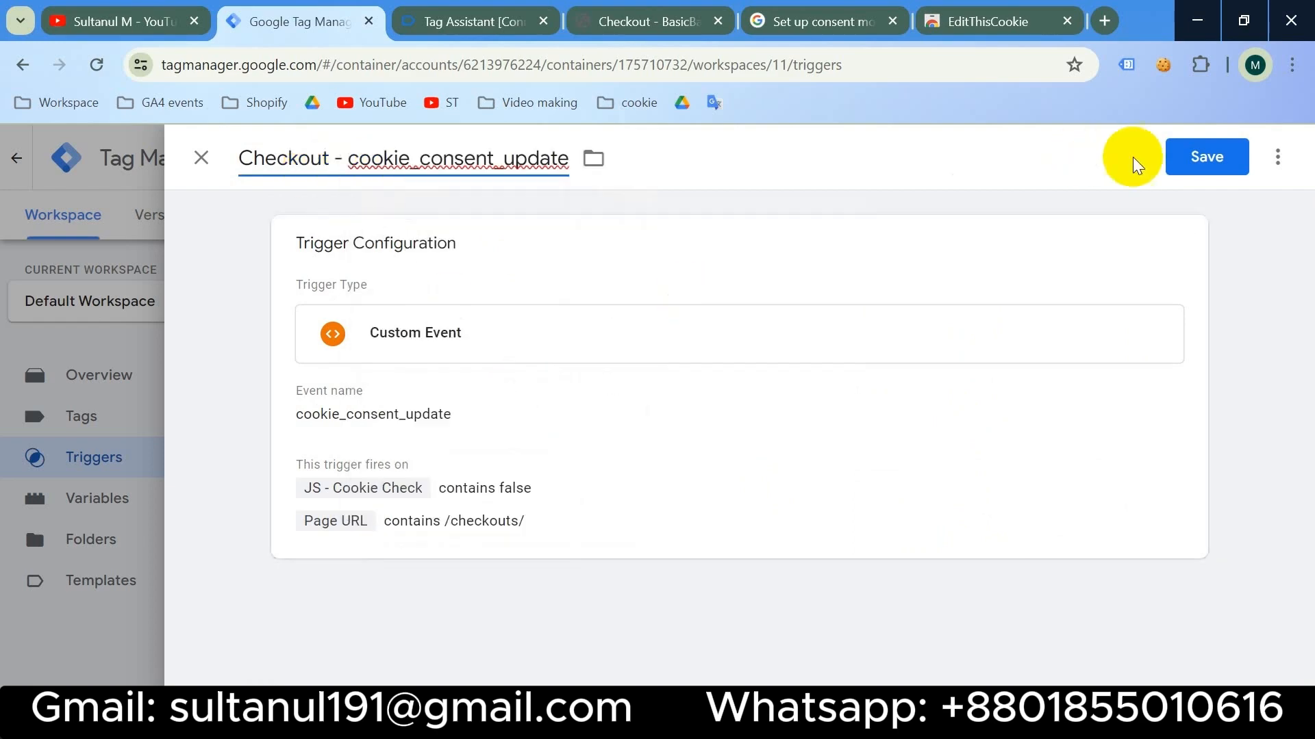
left_click(1185, 157)
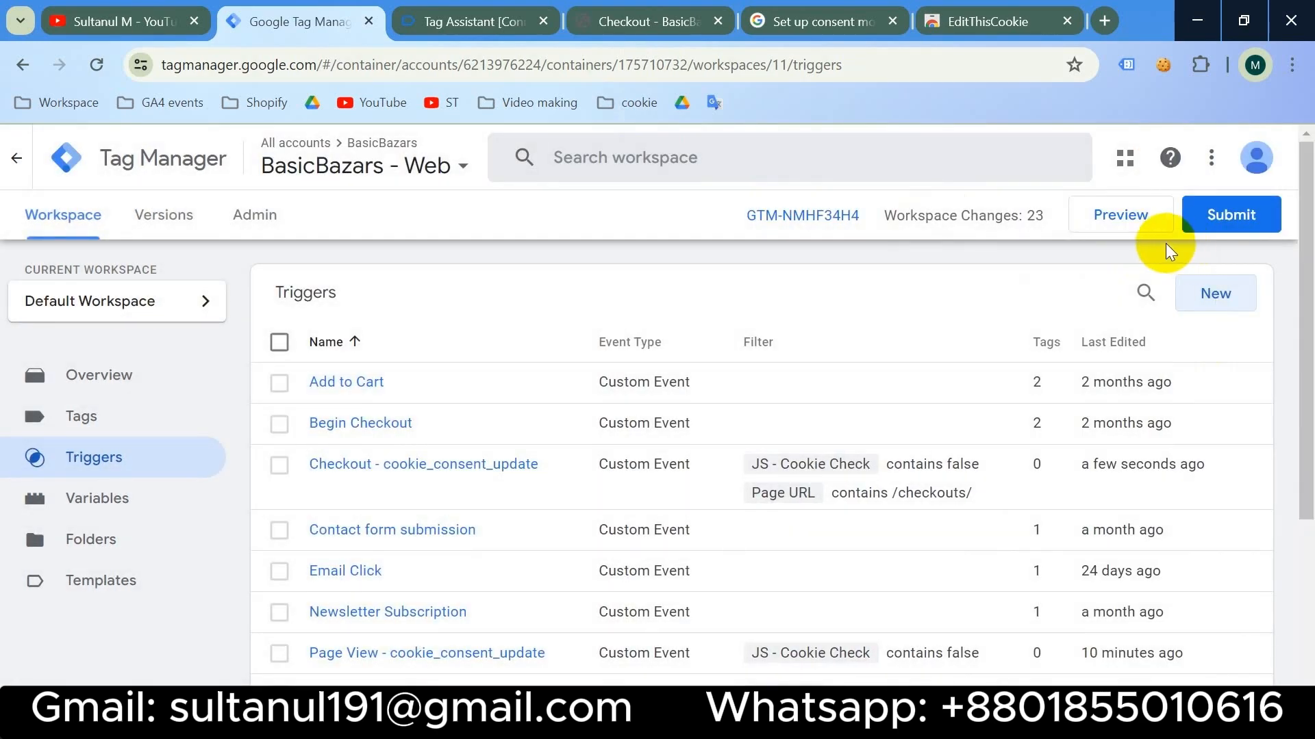
left_click(636, 15)
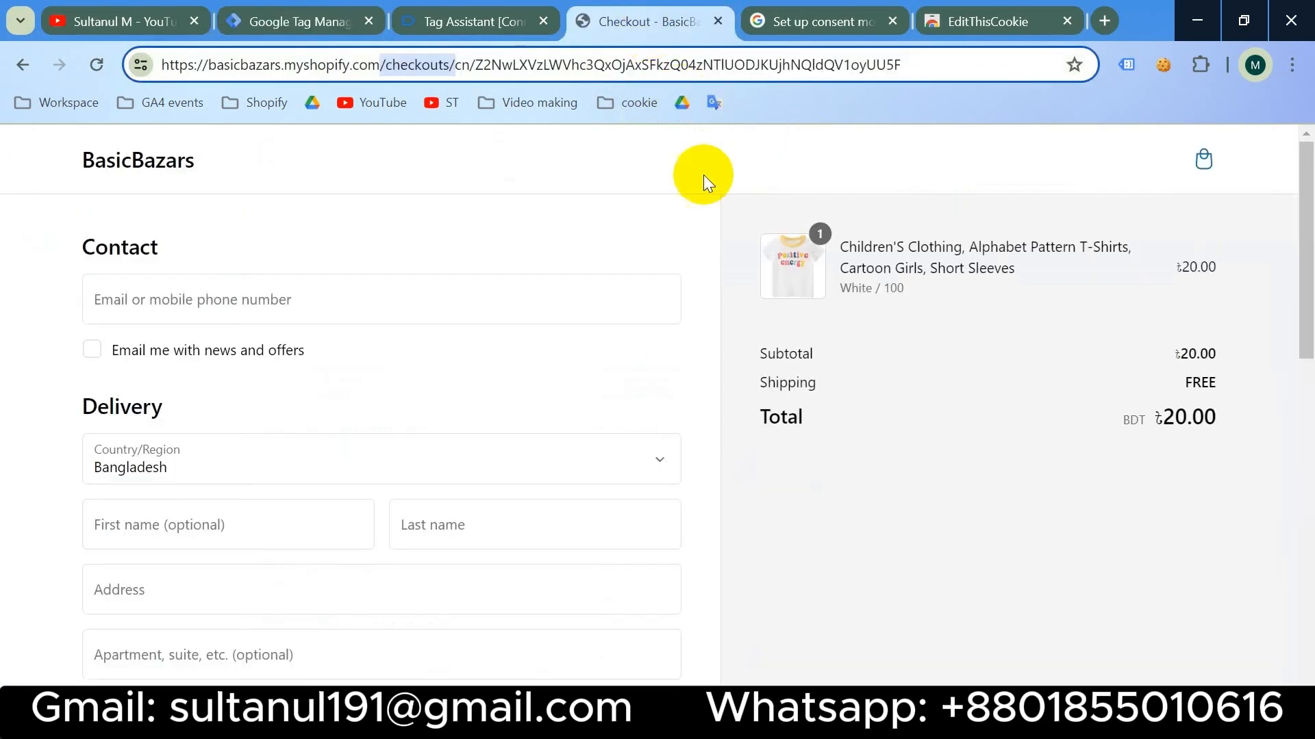
- Autofill the checkout contact details, first and last name, and delivery address
left_click(263, 296)
left_click(413, 470)
scroll(413, 470, "down", 2)
left_click(311, 321)
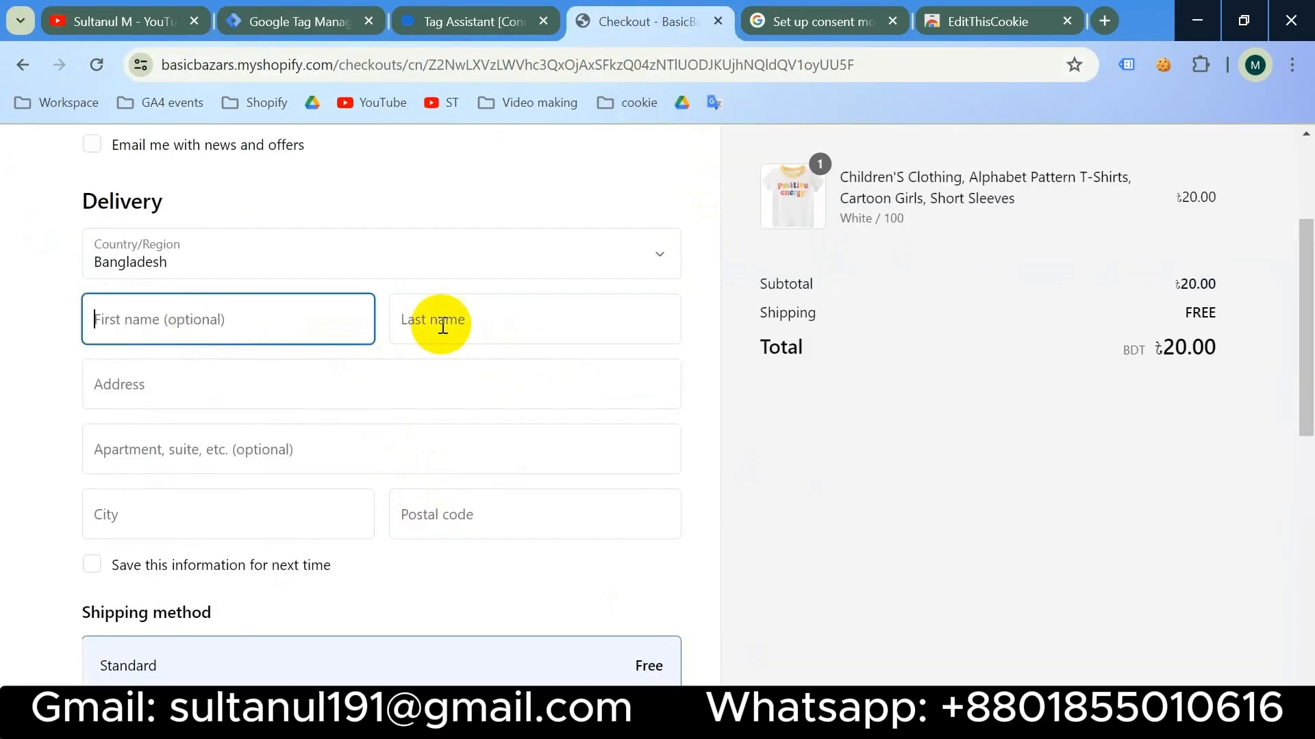
left_click(329, 370)
left_click(383, 385)
scroll(422, 438, "down", 8)
- Enter the test card details, place the order, and select thank_you in the confirmation page address
left_click(253, 287)
type("1")
left_click(244, 349)
type("0333")
left_click(440, 356)
type("111")
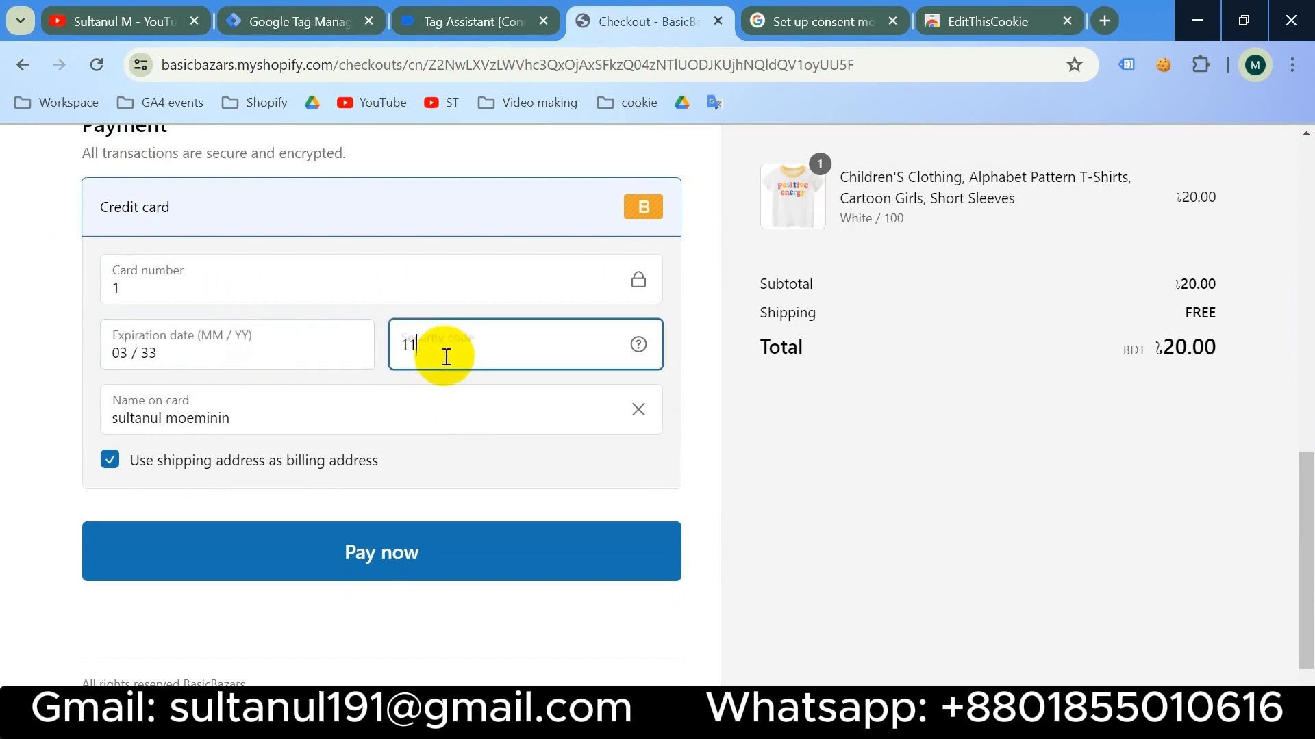
left_click(371, 566)
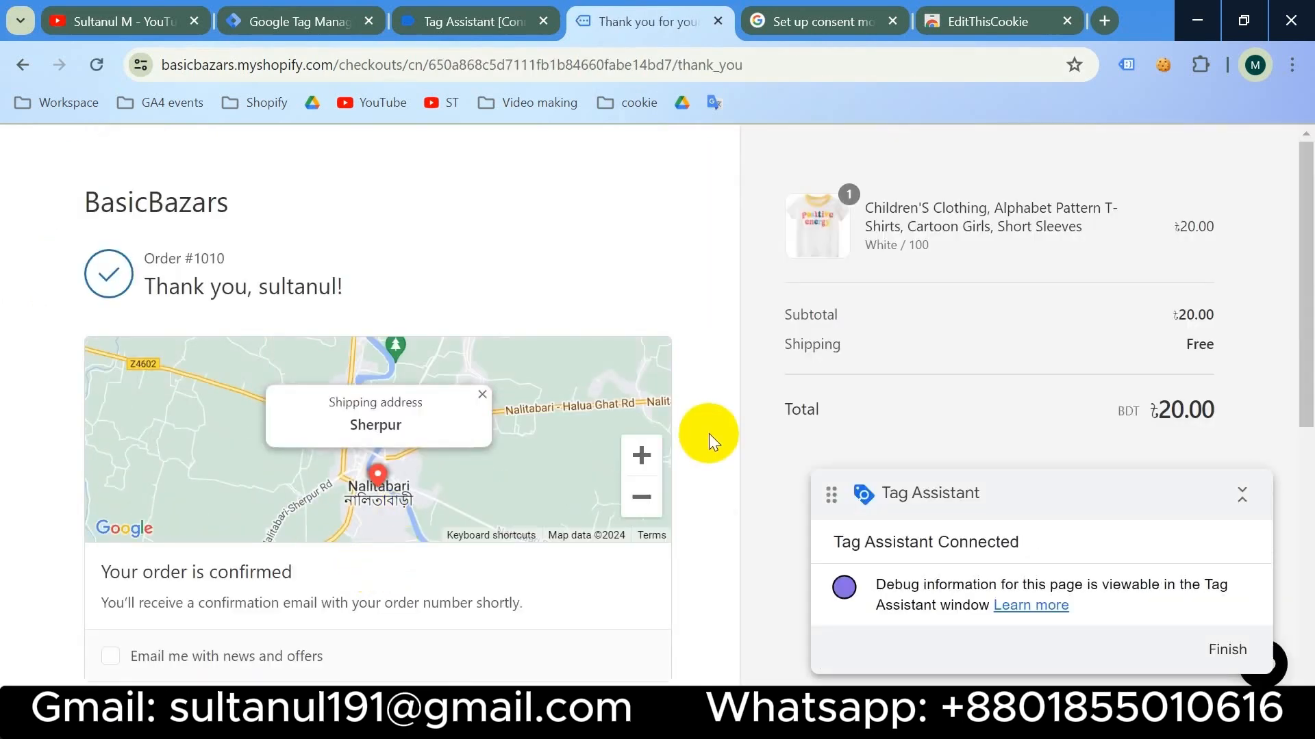
double_click(709, 58)
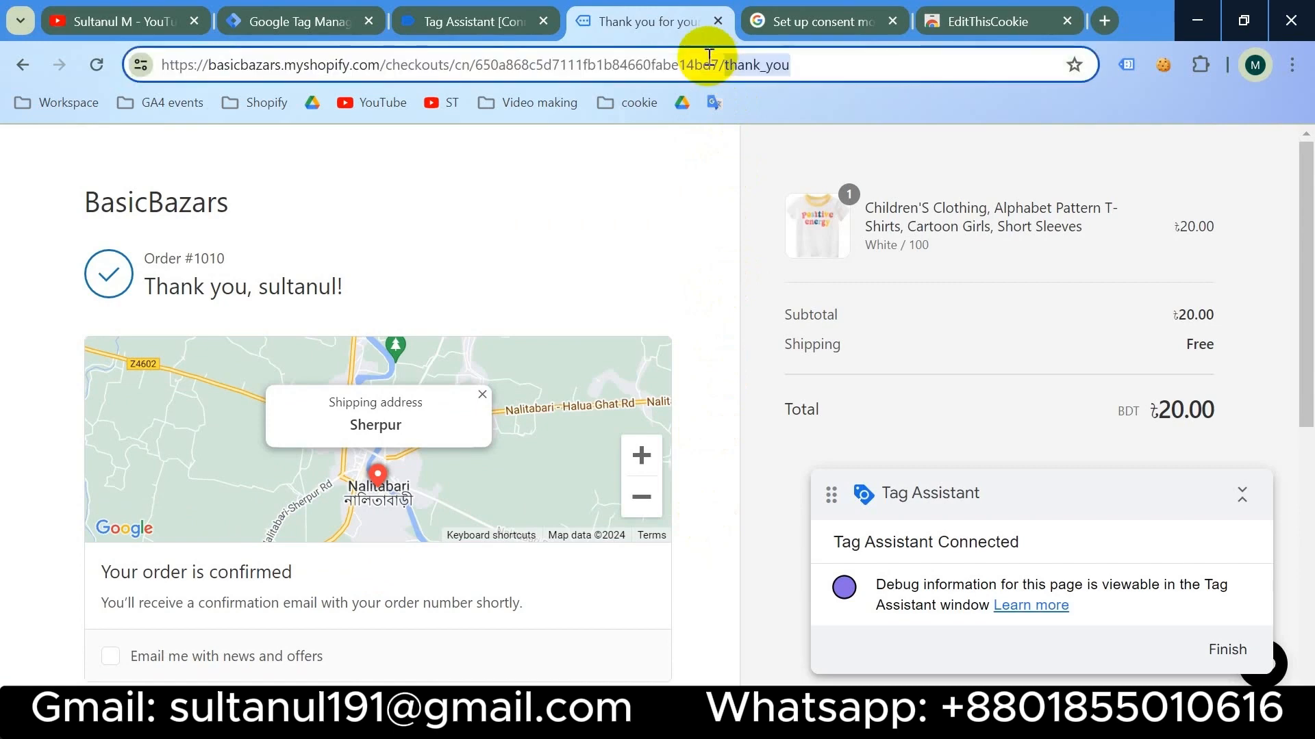
left_click_drag(790, 62, 721, 71)
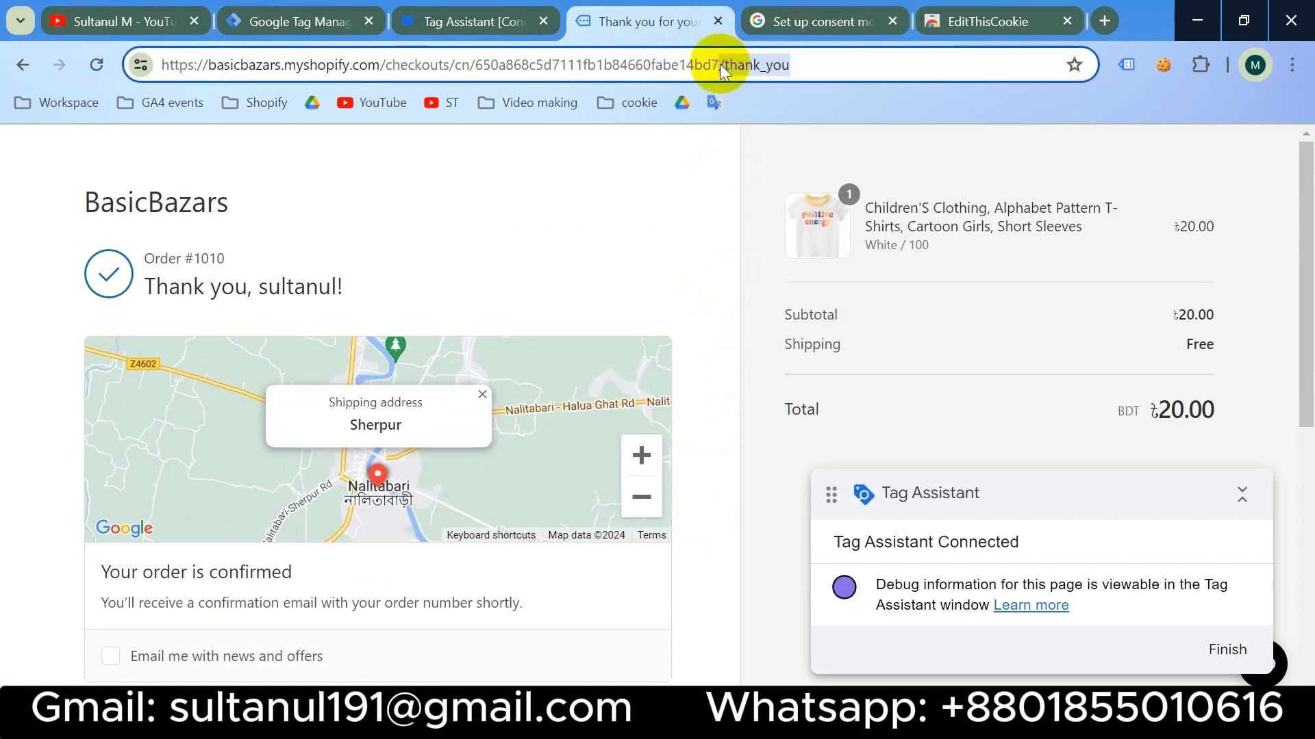
- Start a new Custom Event trigger for cookie_consent_update that fires on some custom events
left_click(281, 21)
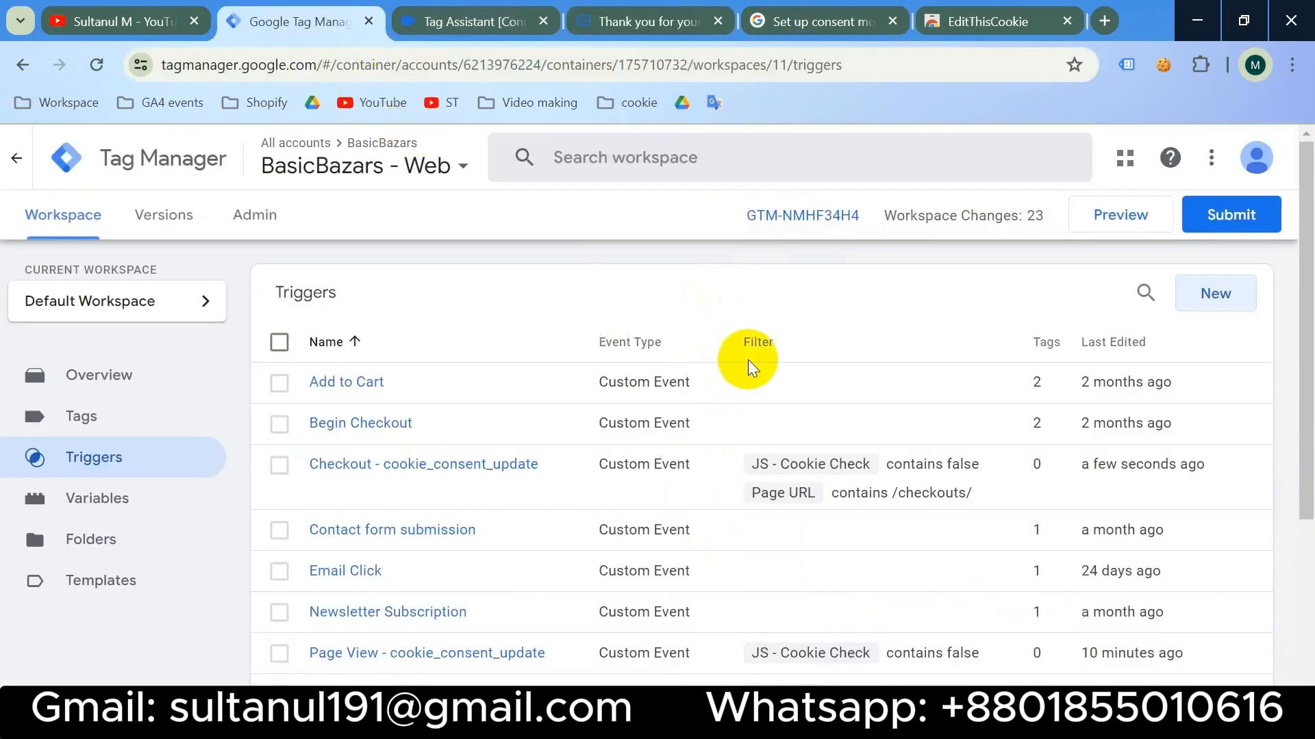
left_click(1212, 301)
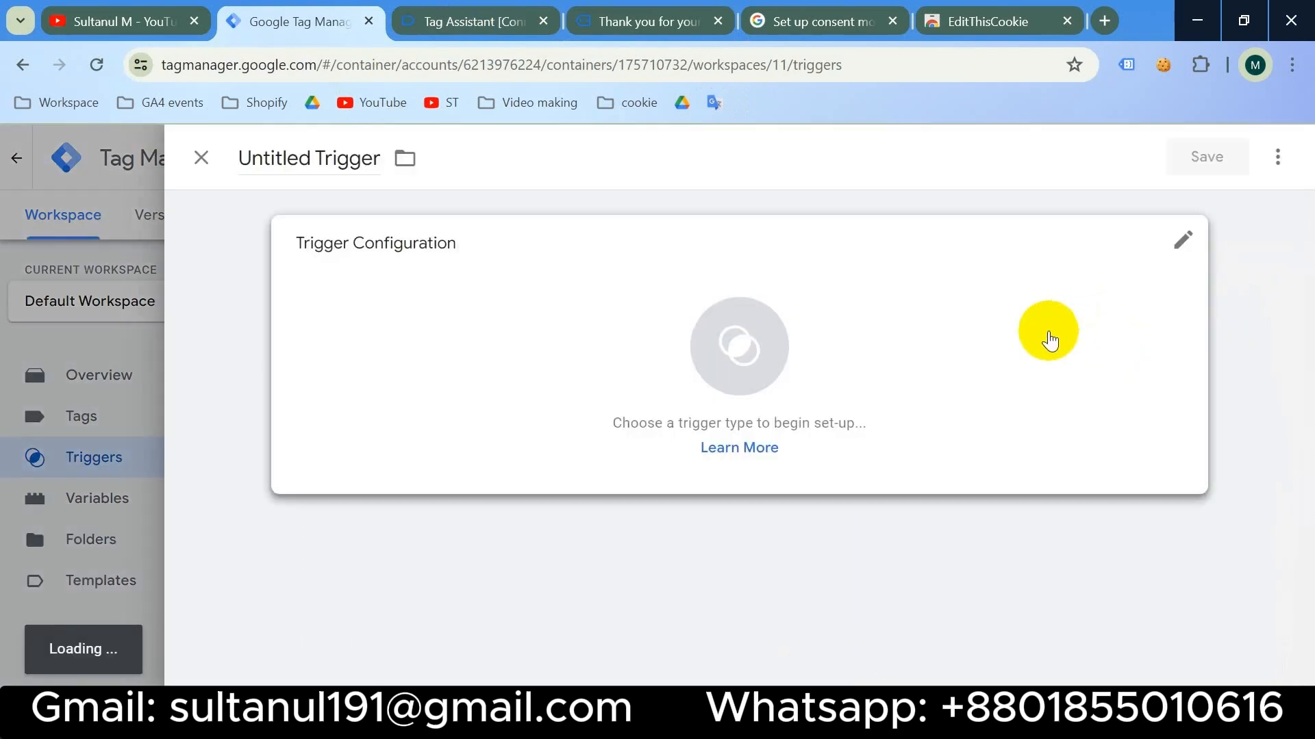
left_click(918, 363)
scroll(917, 363, "down", 9)
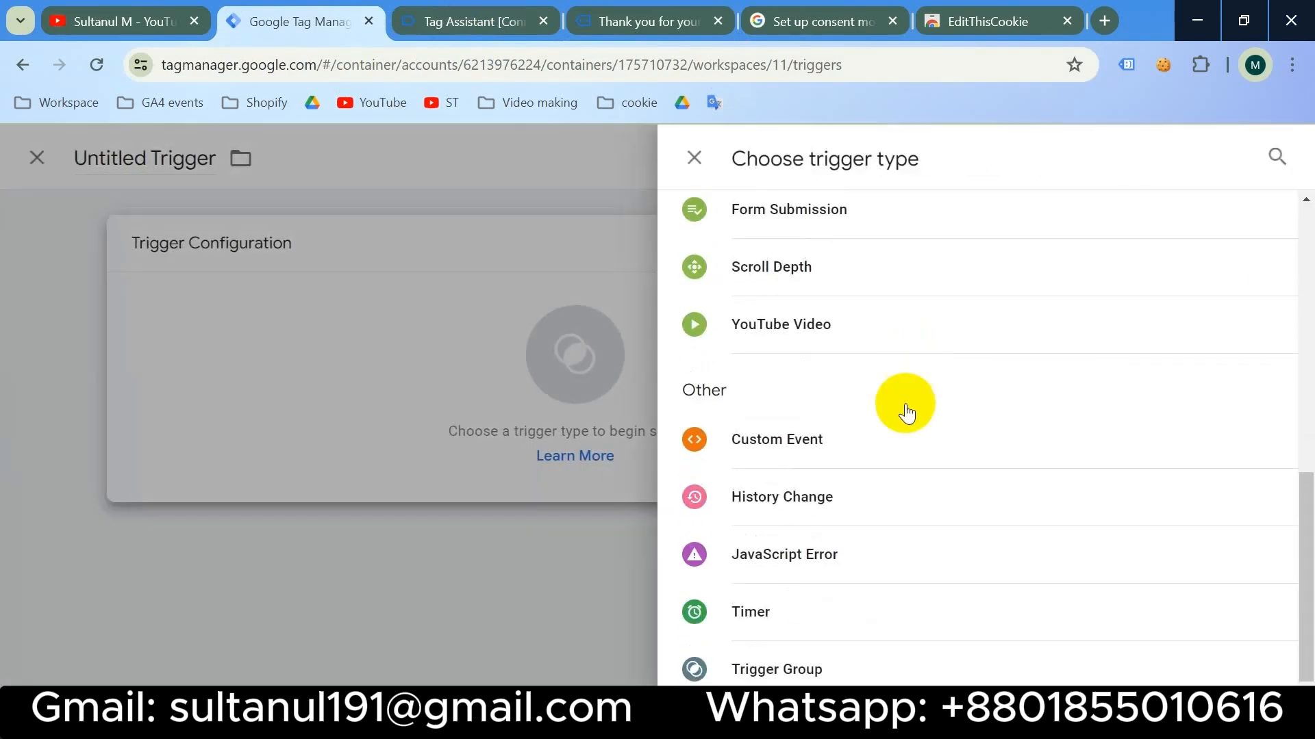
left_click(883, 426)
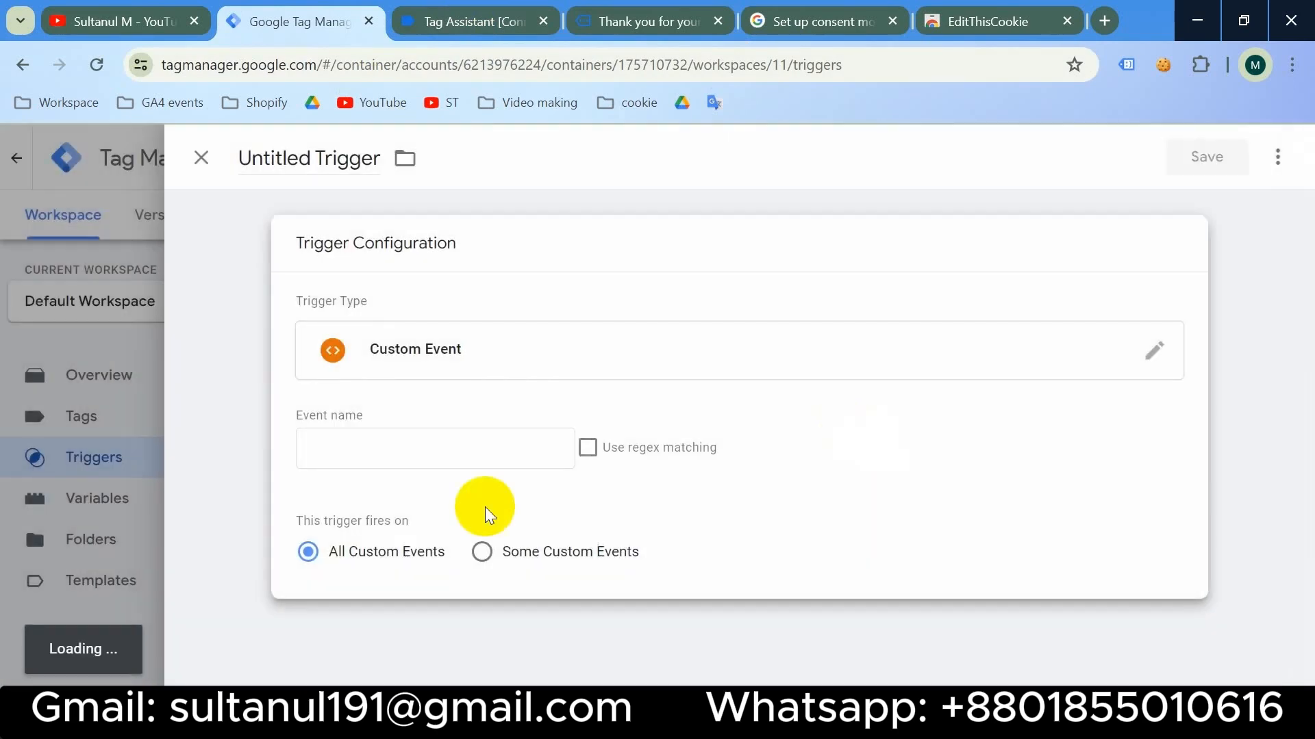
left_click(375, 449)
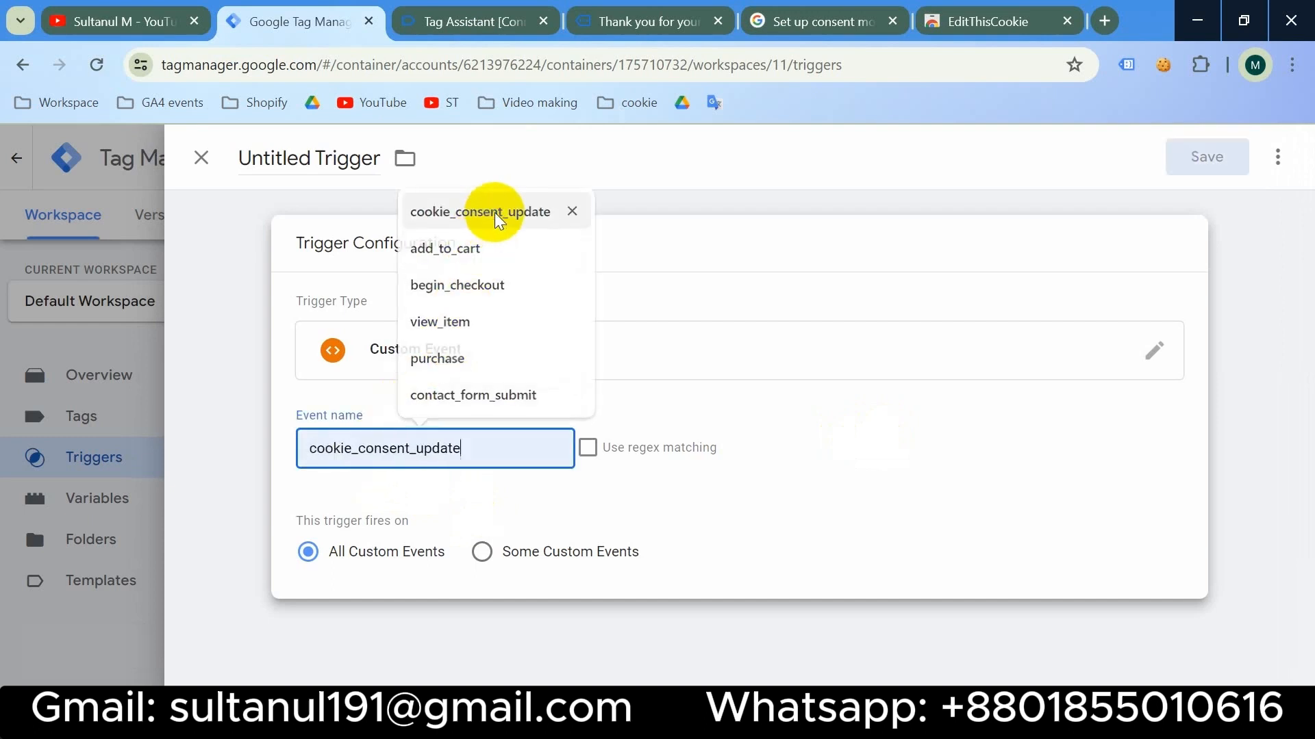
left_click(513, 211)
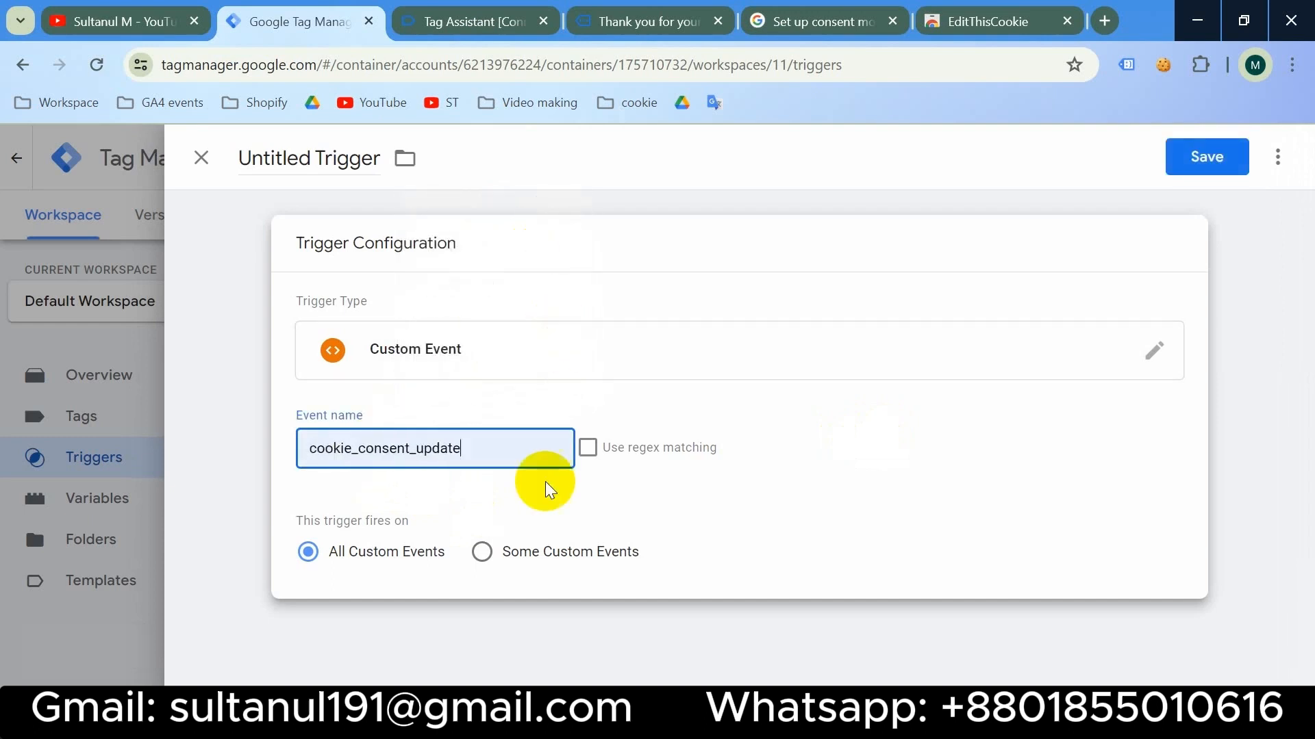
left_click(483, 555)
- Add conditions JS - Cookie Check contains false and Page URL contains /thank_you
left_click(532, 629)
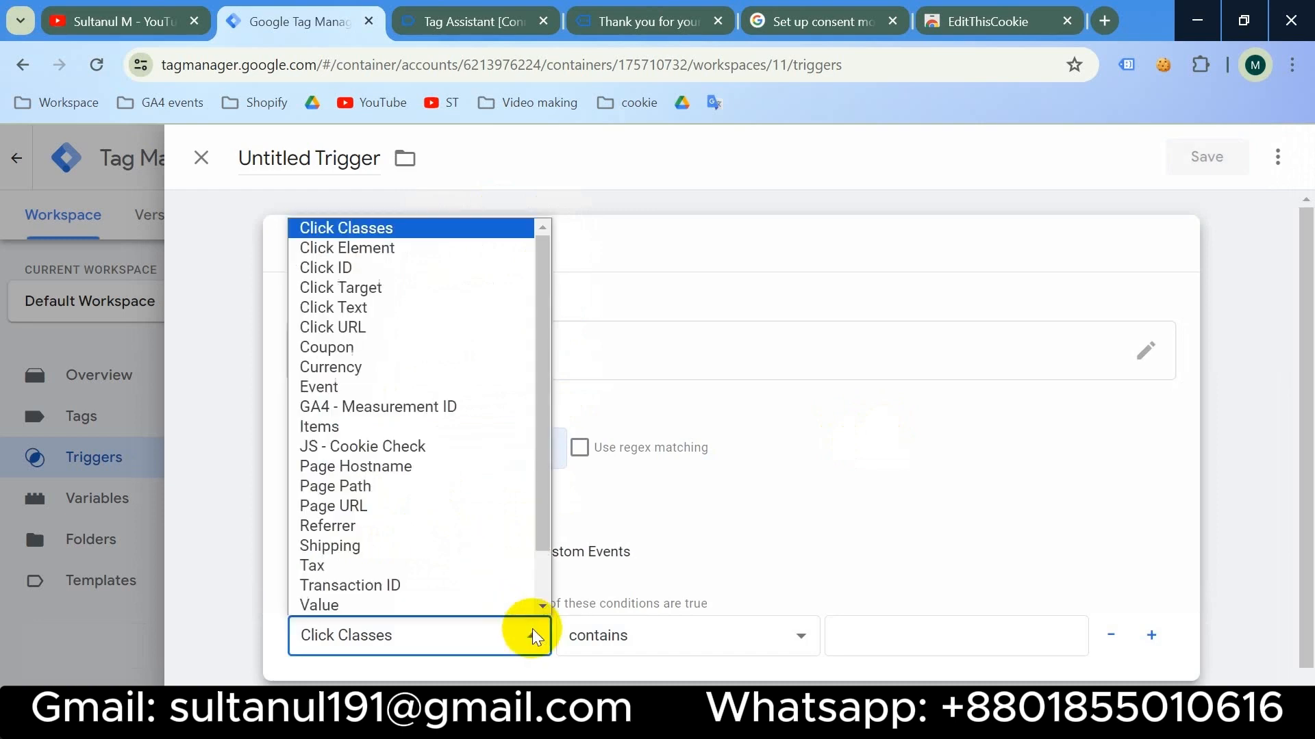
left_click(433, 450)
left_click(880, 631)
type("false")
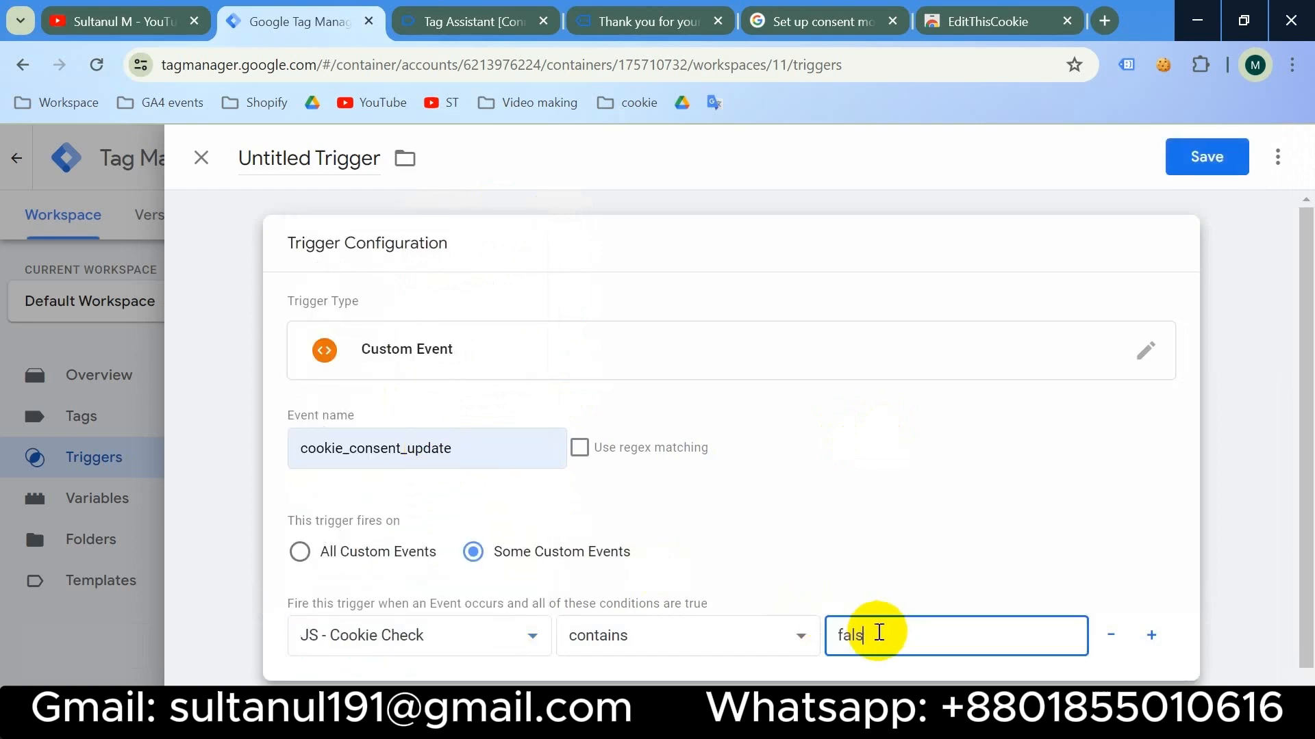
left_click(1151, 634)
left_click(519, 678)
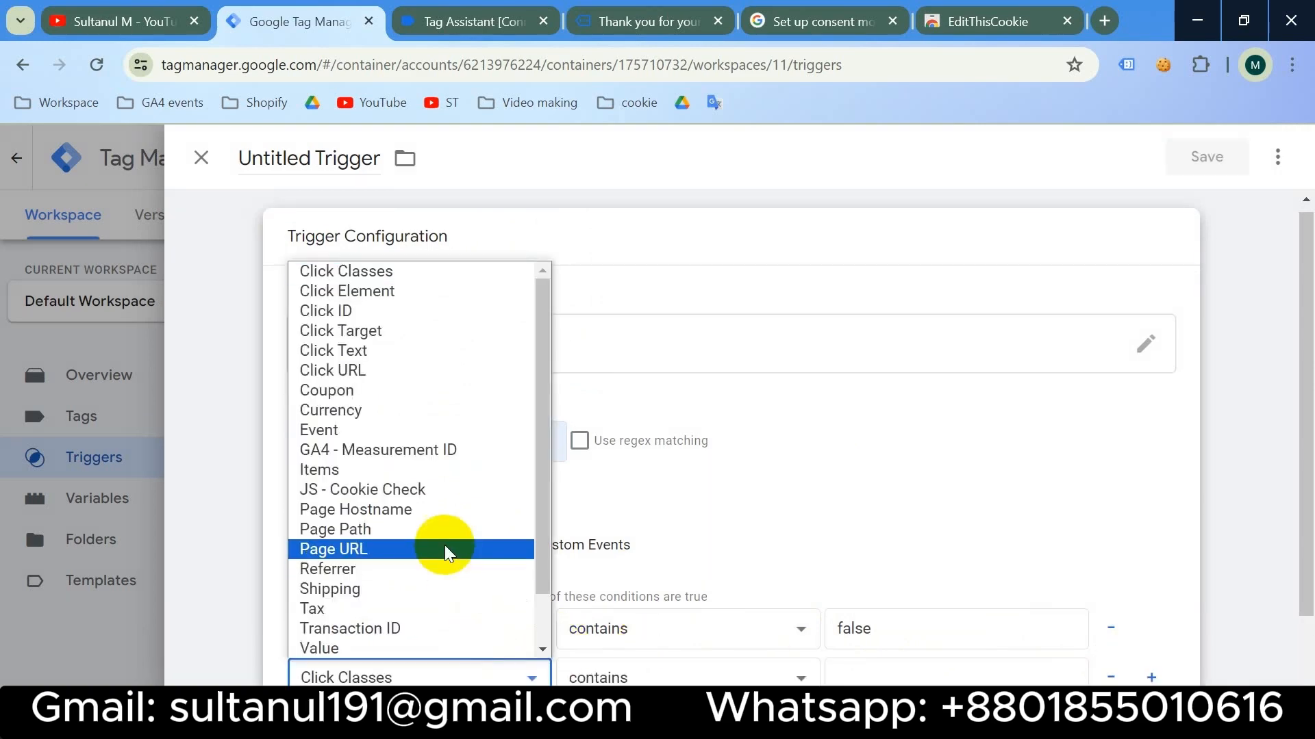
left_click(431, 546)
left_click(884, 676)
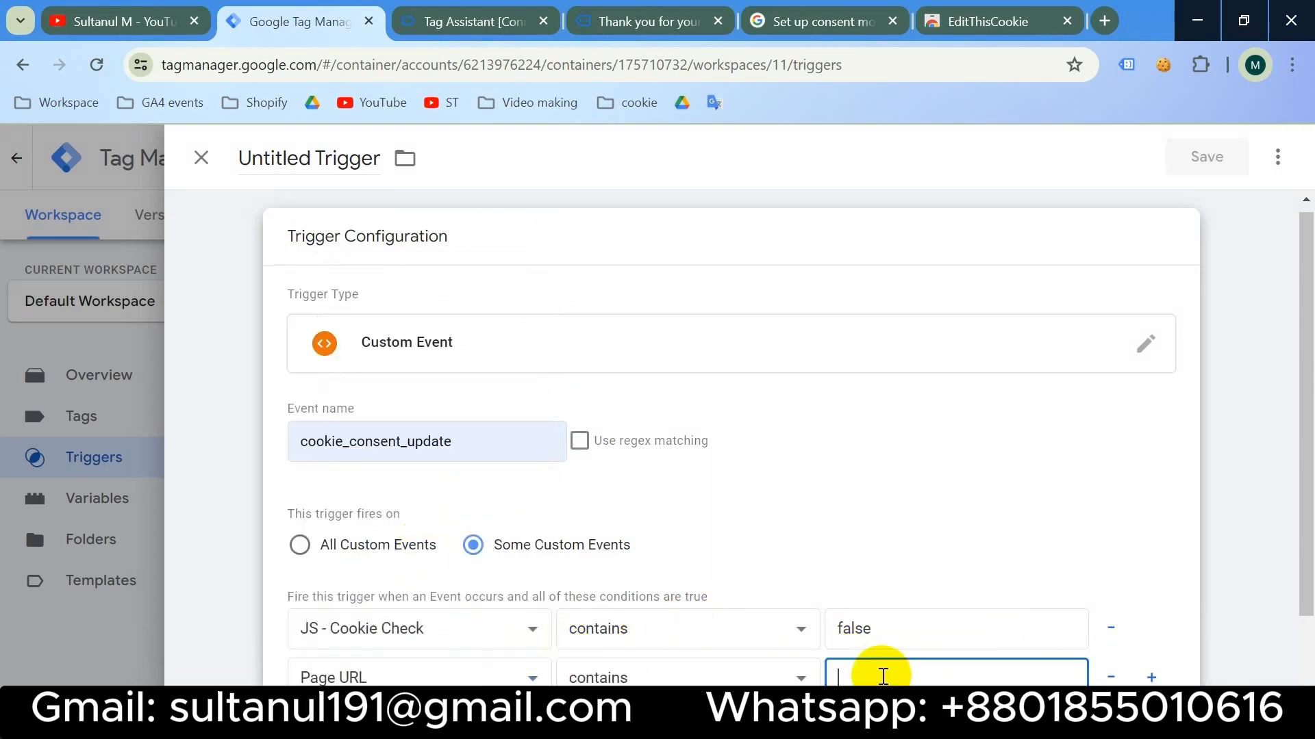
key("super+v")
left_click(959, 348)
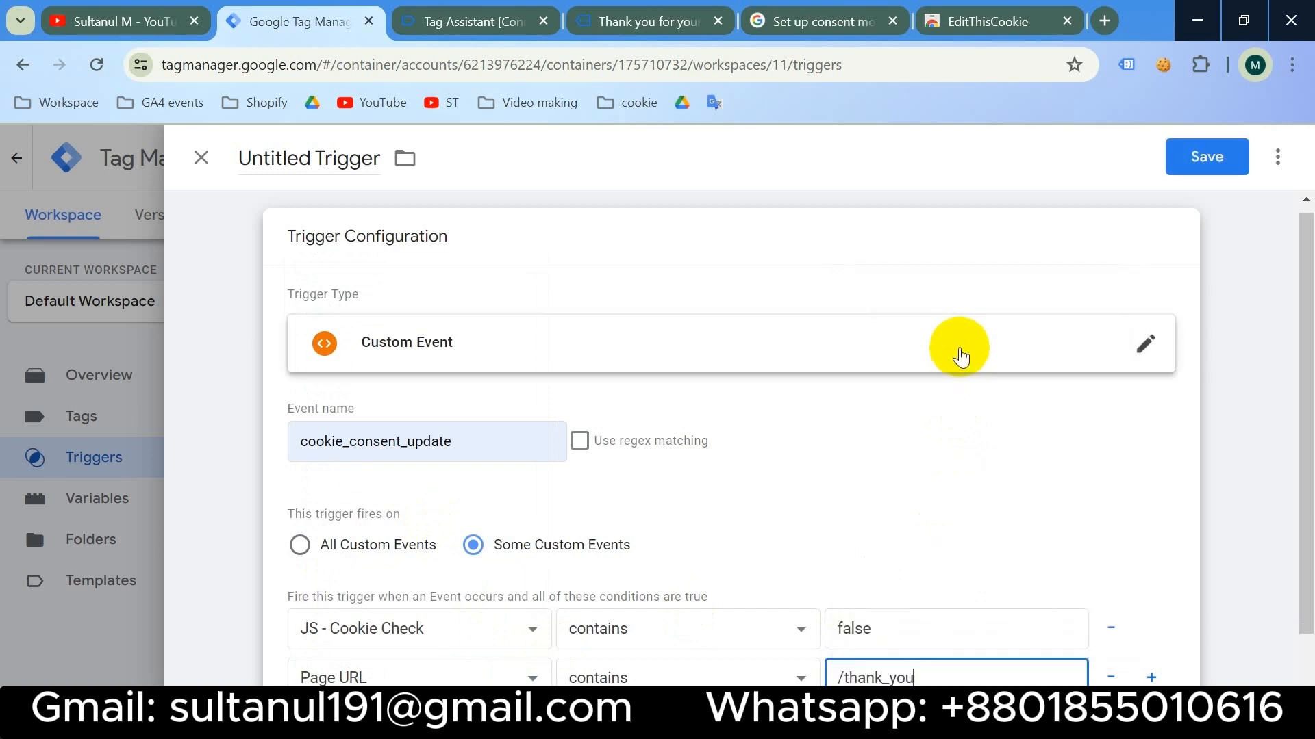
- Name the trigger 'Purchase - cookie_consent_update' and save it
left_click(315, 159)
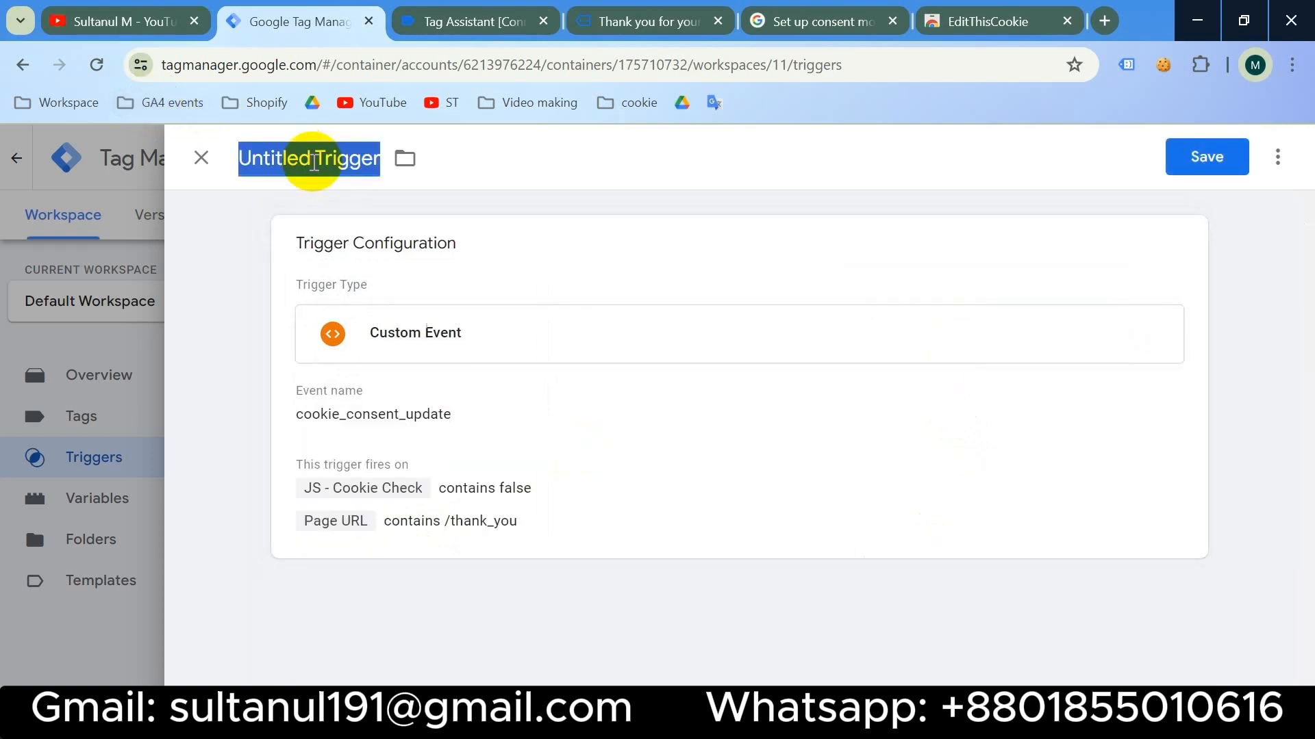
type("Purchase -")
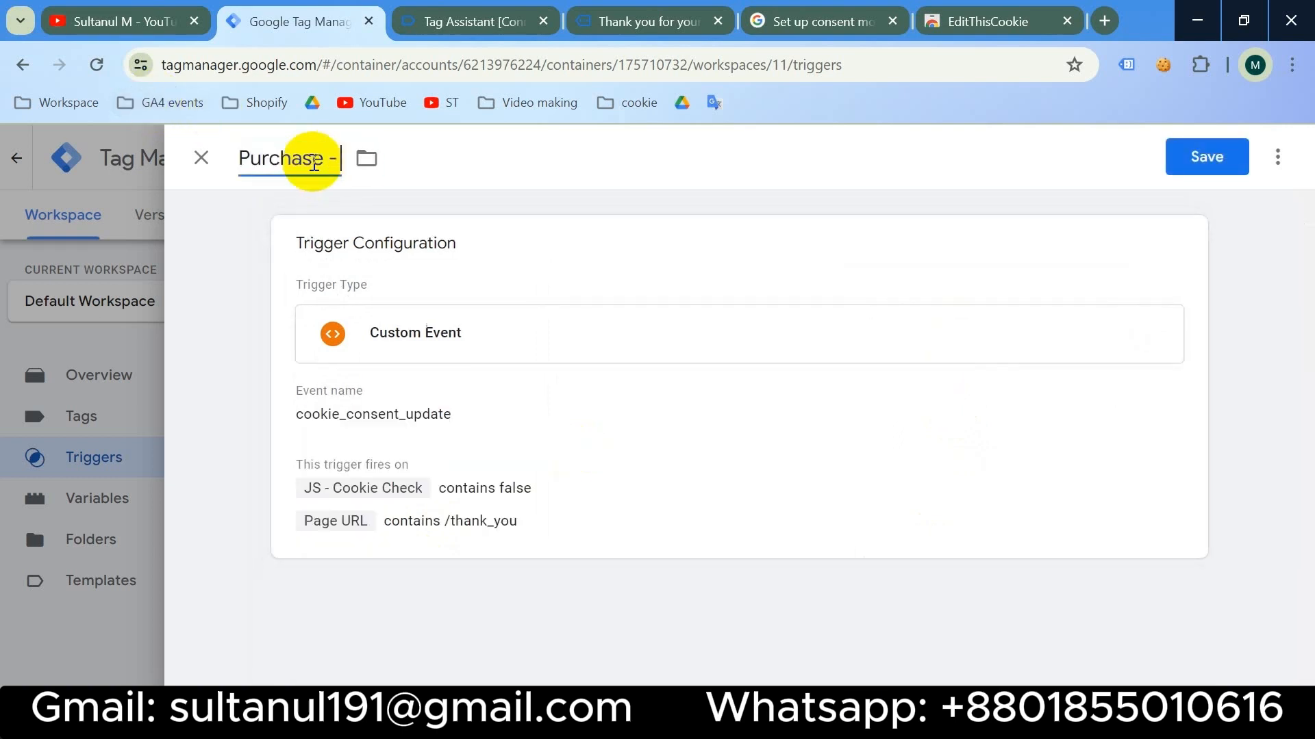
key("super+v")
left_click(478, 470)
left_click(1197, 150)
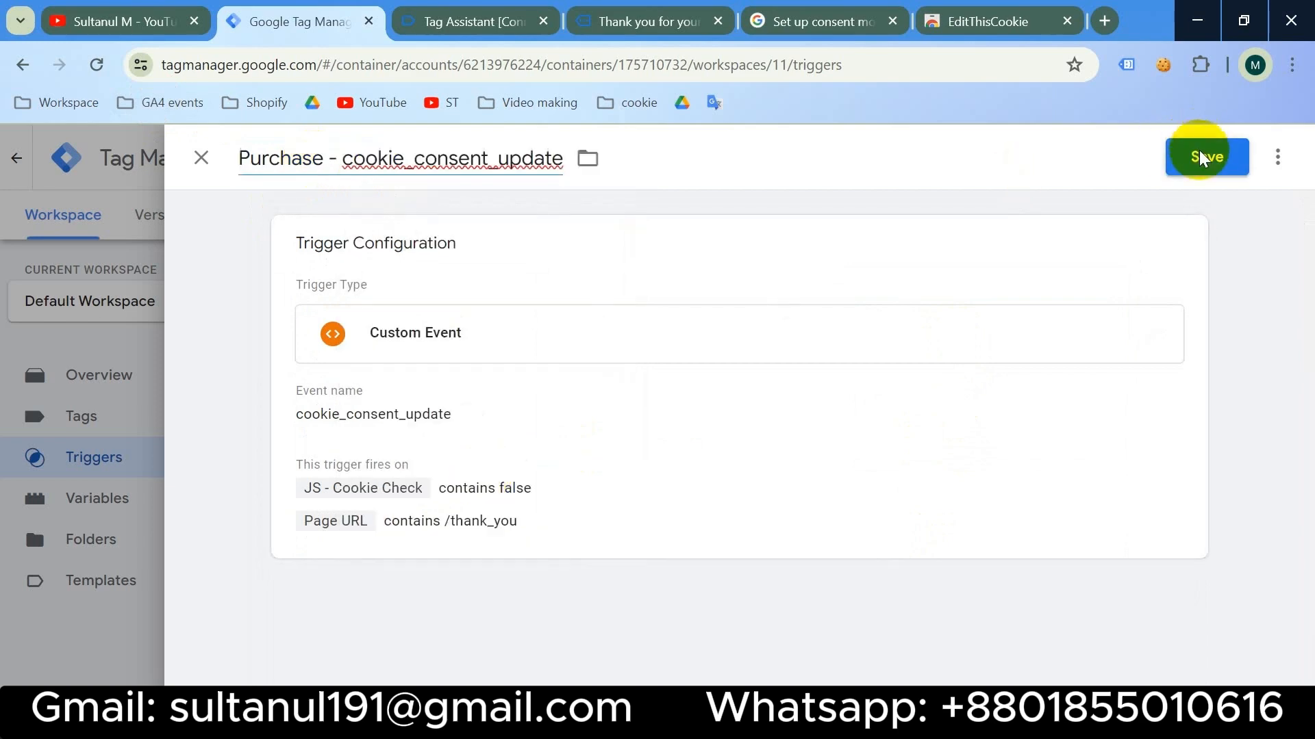
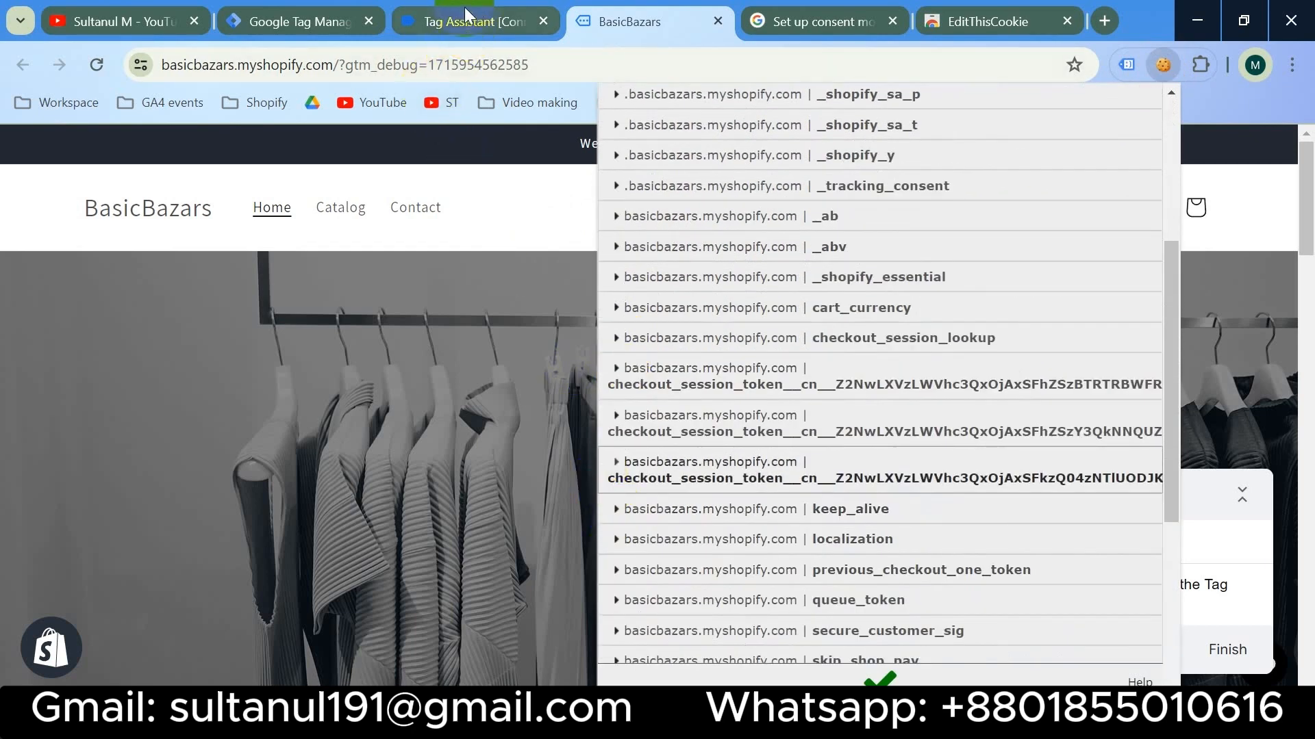
- Clear all old Tag Assistant debug messages and reload the store for fresh events
left_click(464, 7)
left_click(610, 479)
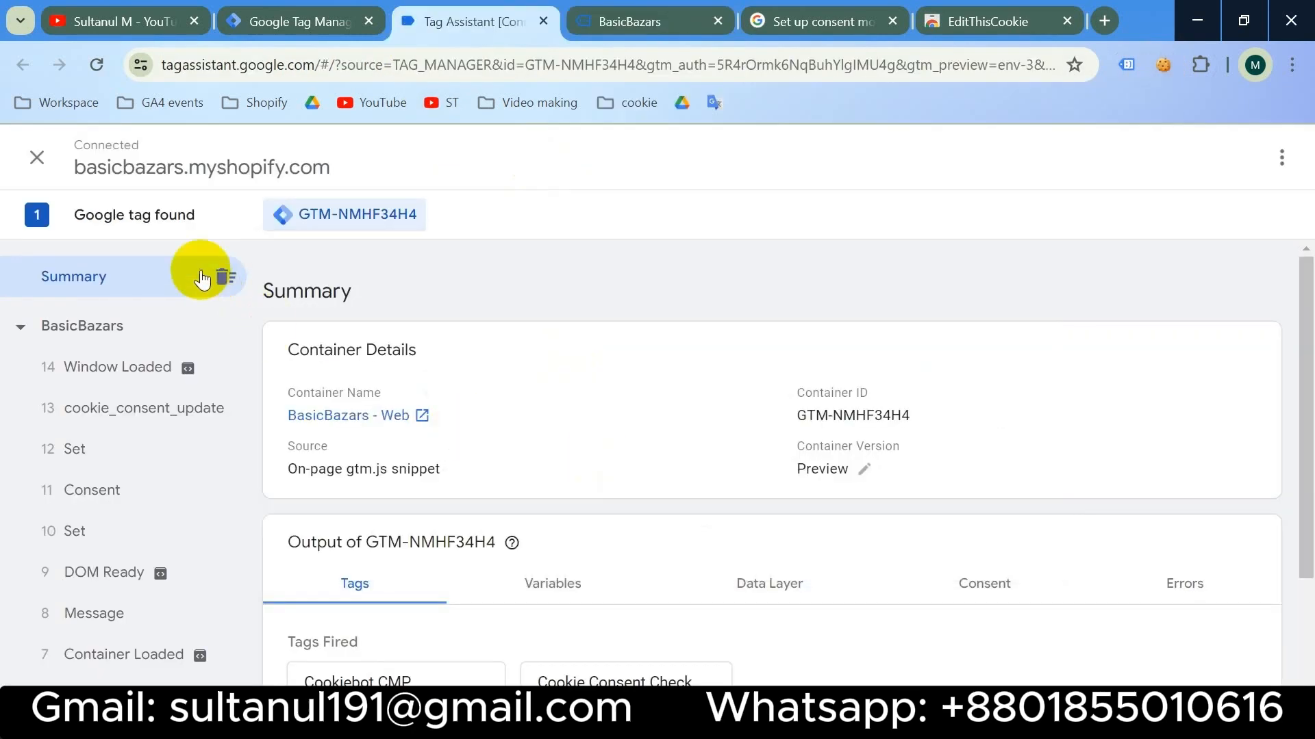
left_click(225, 276)
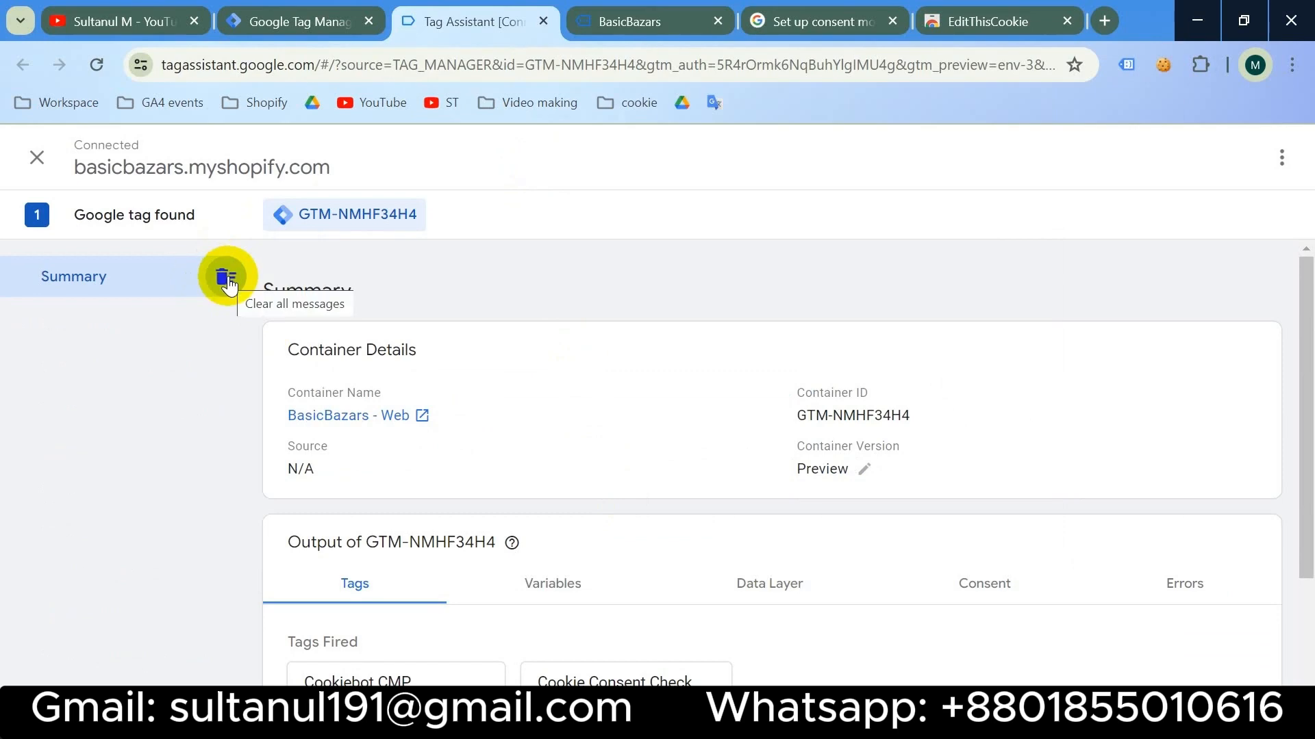
left_click(636, 17)
left_click(96, 63)
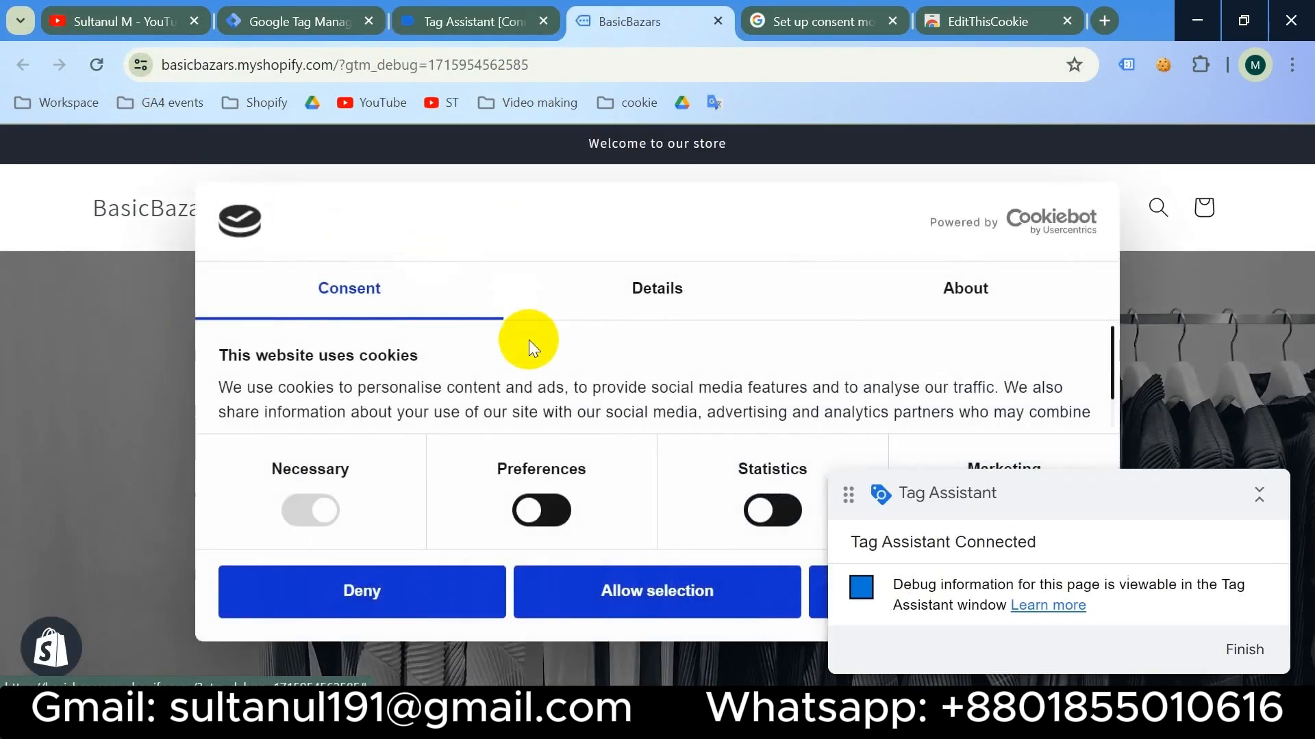
- Review which tags fired and did not fire on the store reload
left_click(454, 18)
scroll(524, 483, "down", 2)
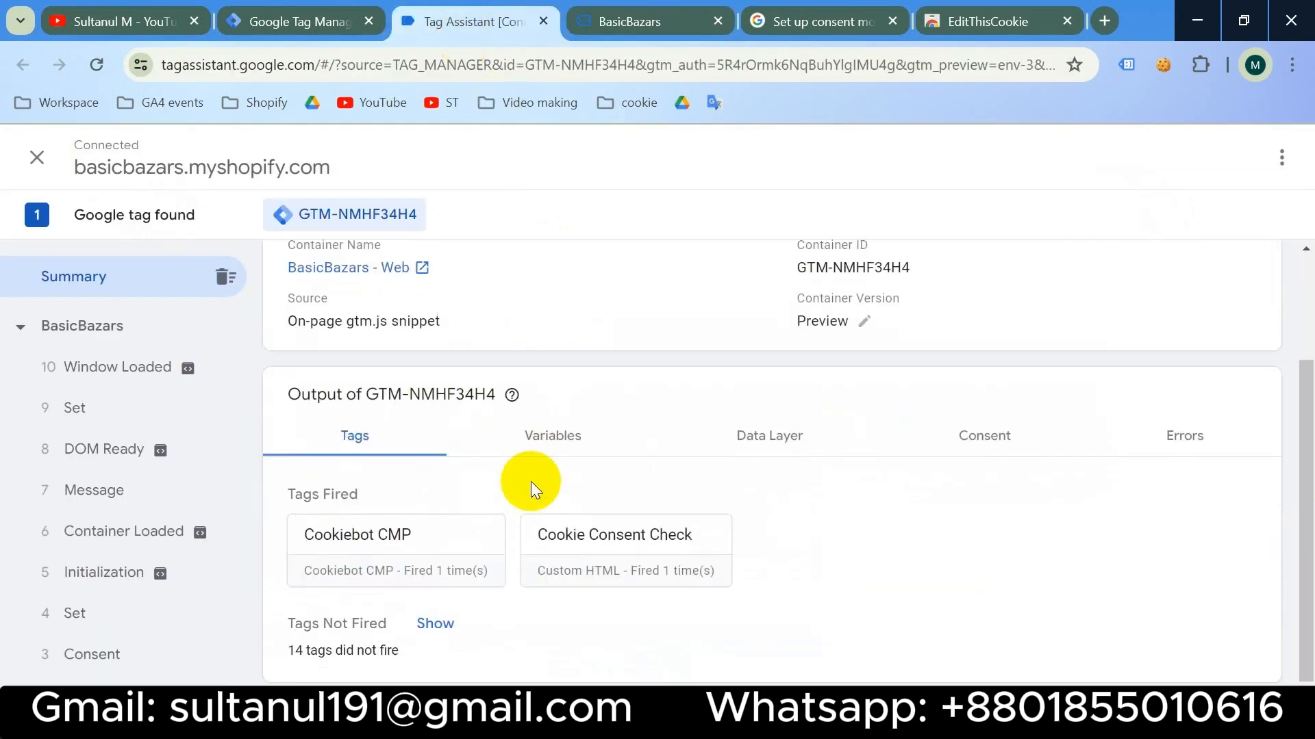
left_click(440, 623)
scroll(551, 622, "down", 3)
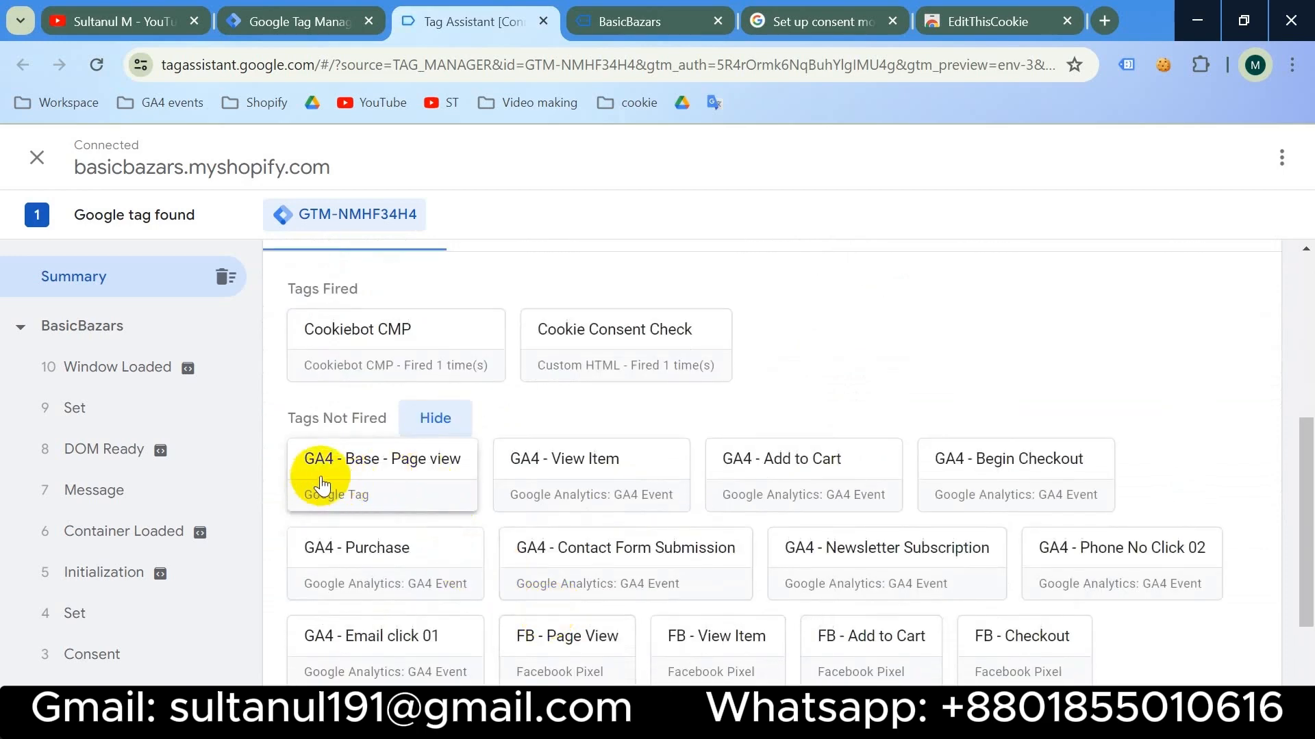
scroll(522, 499, "down", 2)
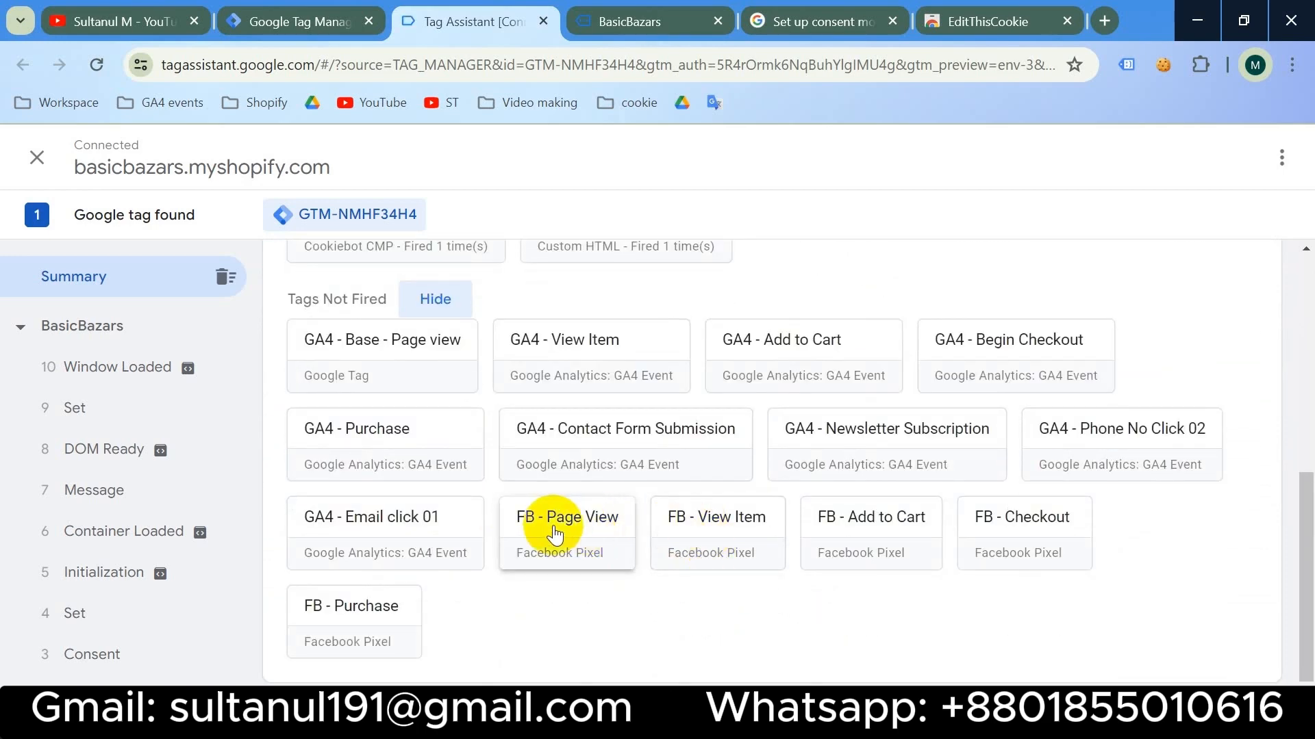
- Allow all cookies in the Cookiebot banner and confirm GA4 and FB page-view tags fired
left_click(640, 21)
left_click(1260, 493)
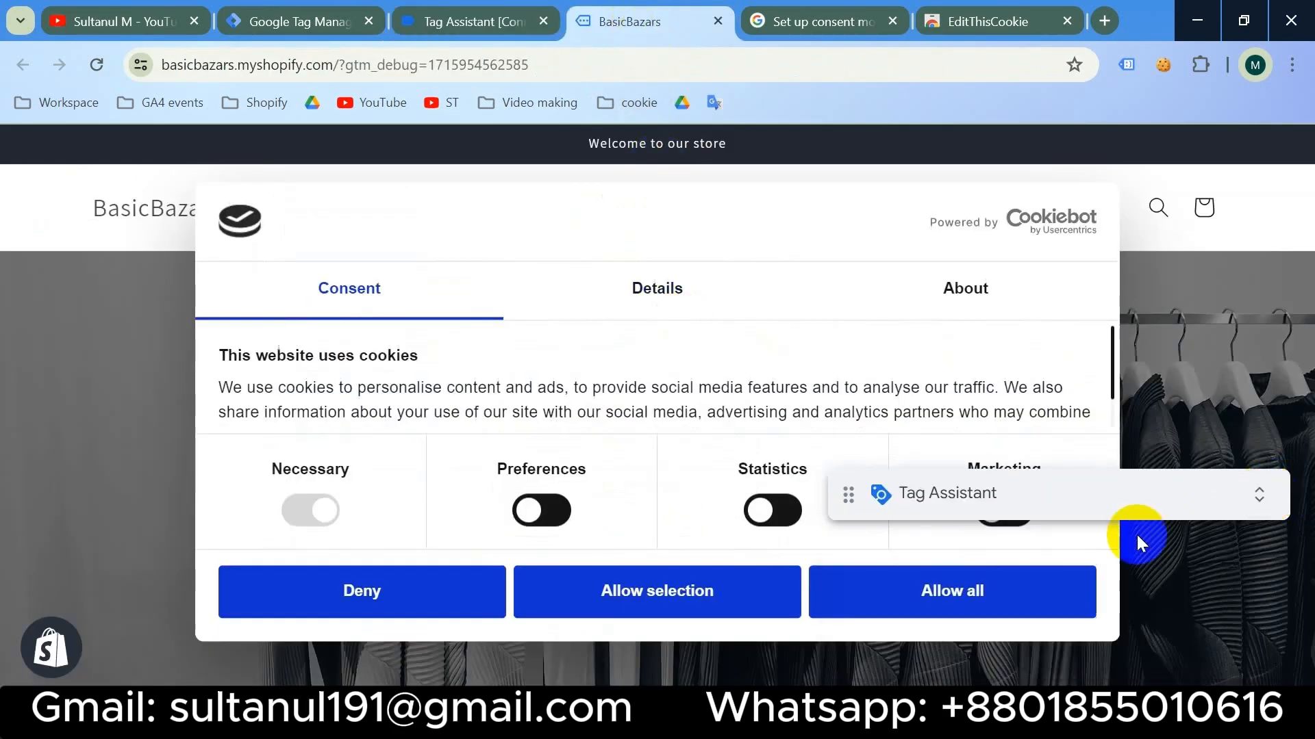
left_click(953, 591)
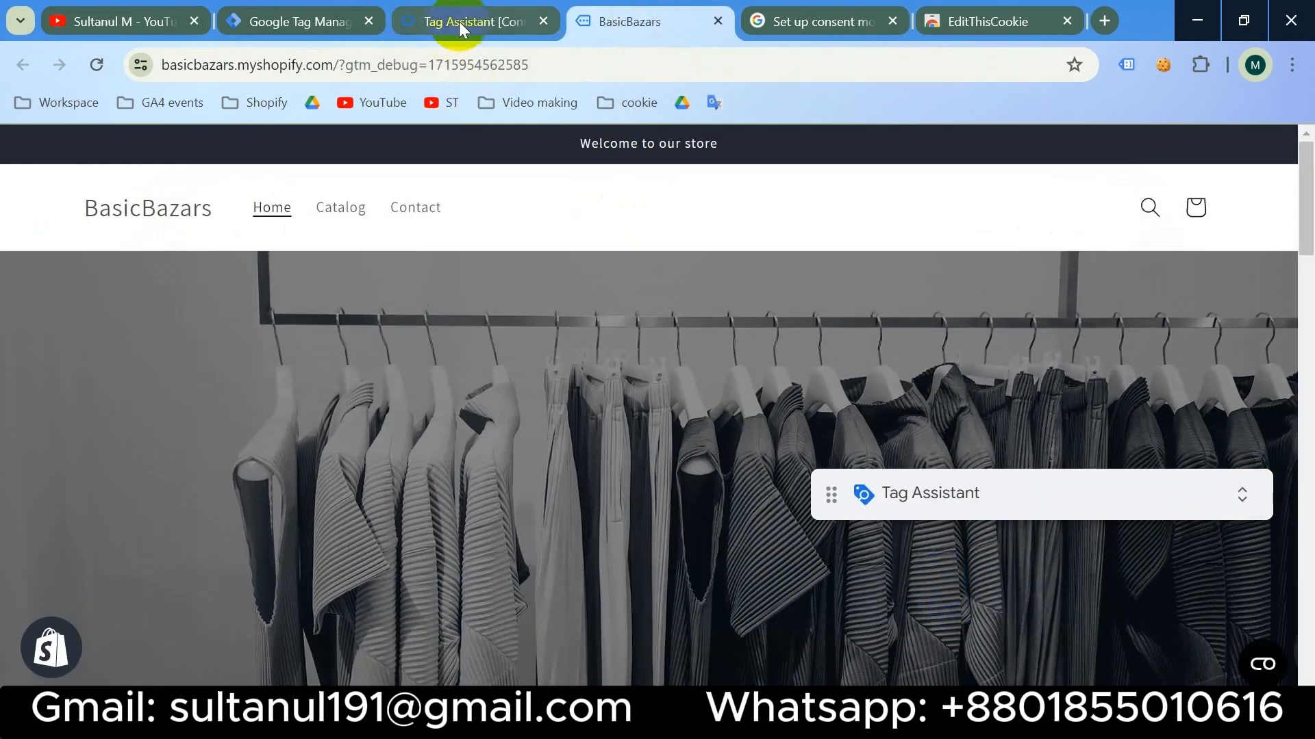
left_click(462, 19)
scroll(586, 593, "up", 3)
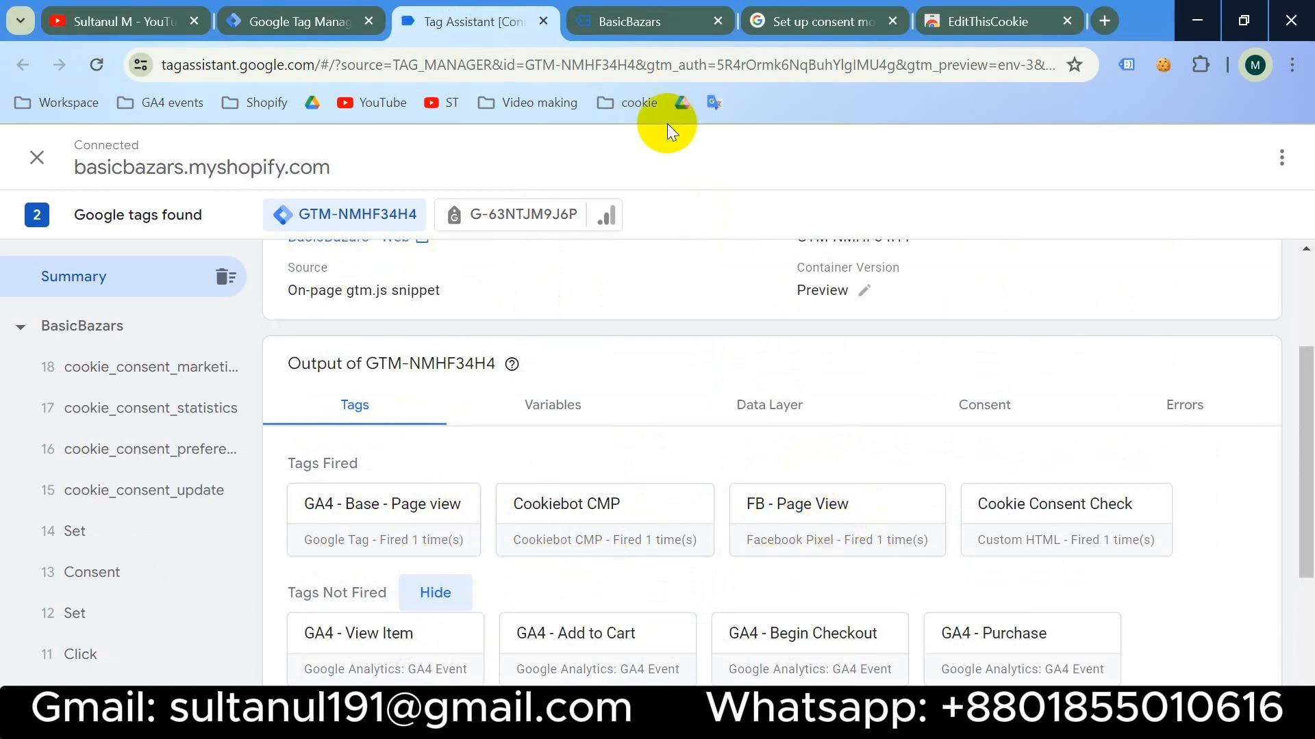
- Open the Children's Clothing T-shirt product page and check its debug summary
left_click(625, 31)
scroll(463, 507, "down", 10)
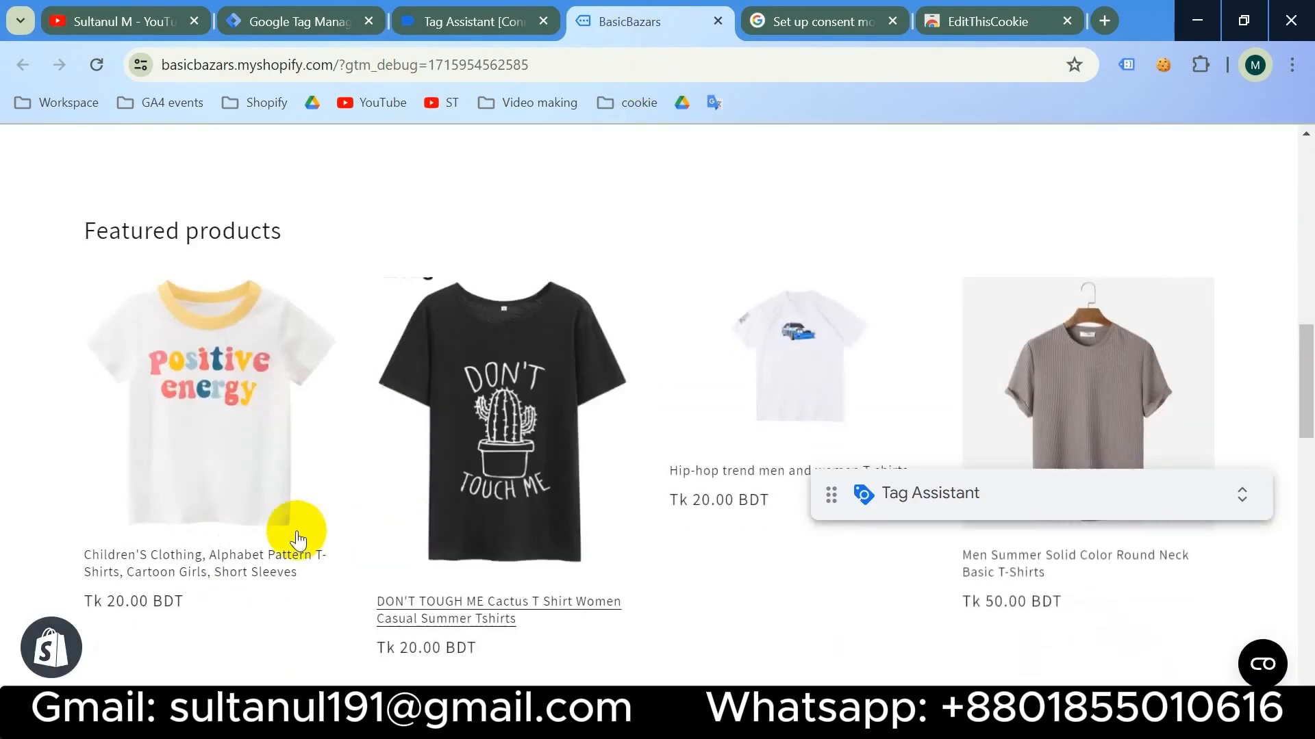
left_click(243, 577)
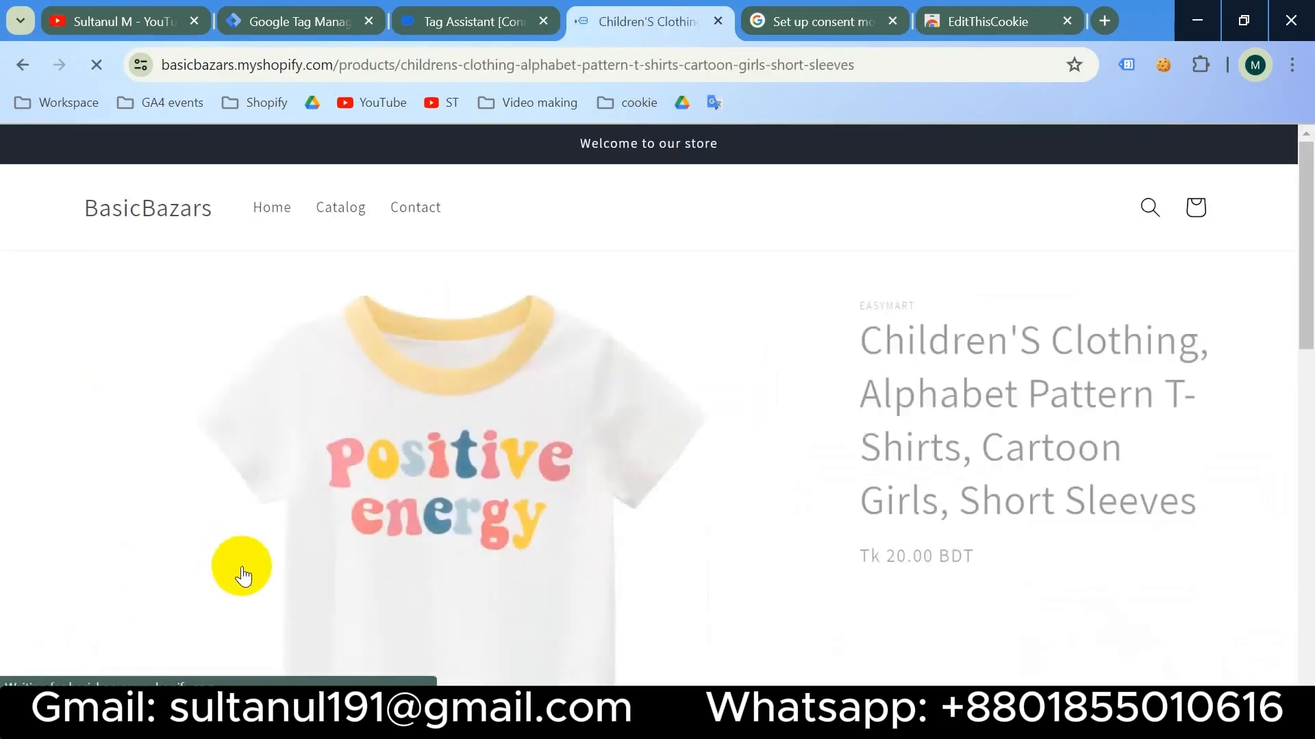
left_click(461, 26)
scroll(413, 354, "down", 3)
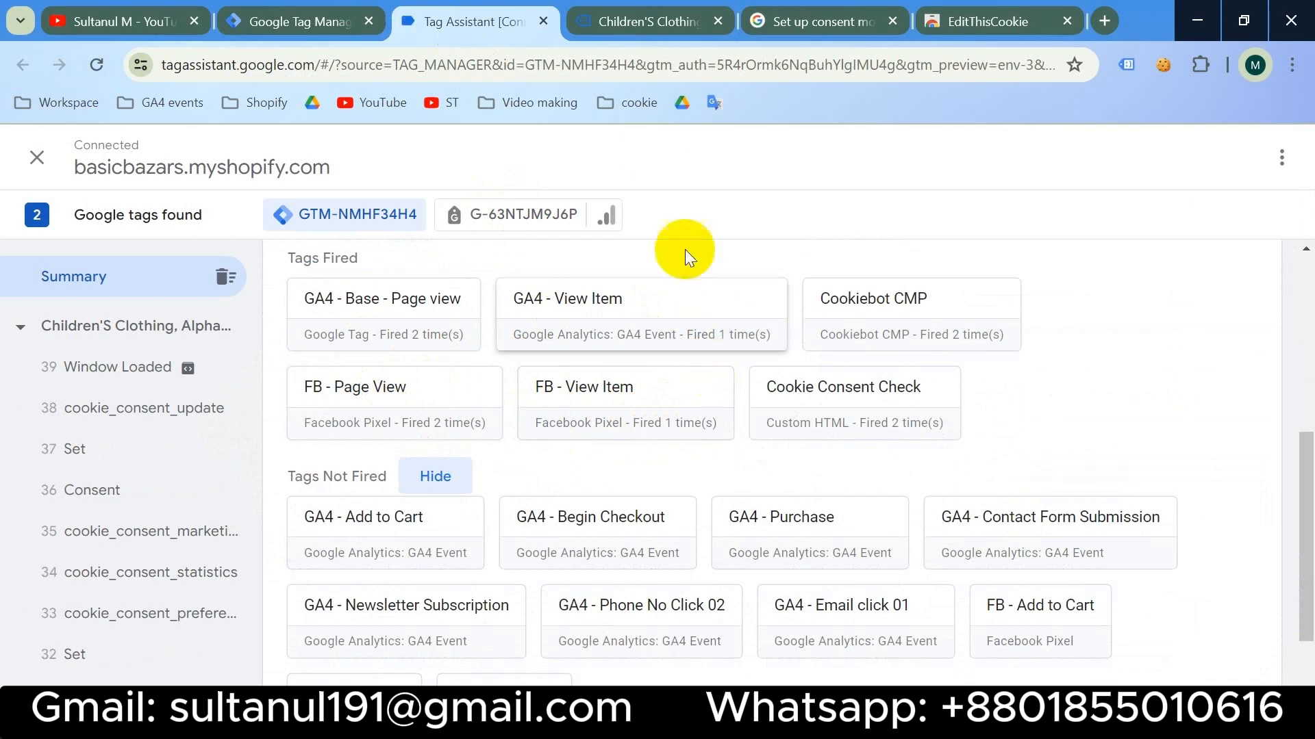
left_click(634, 17)
scroll(772, 422, "down", 5)
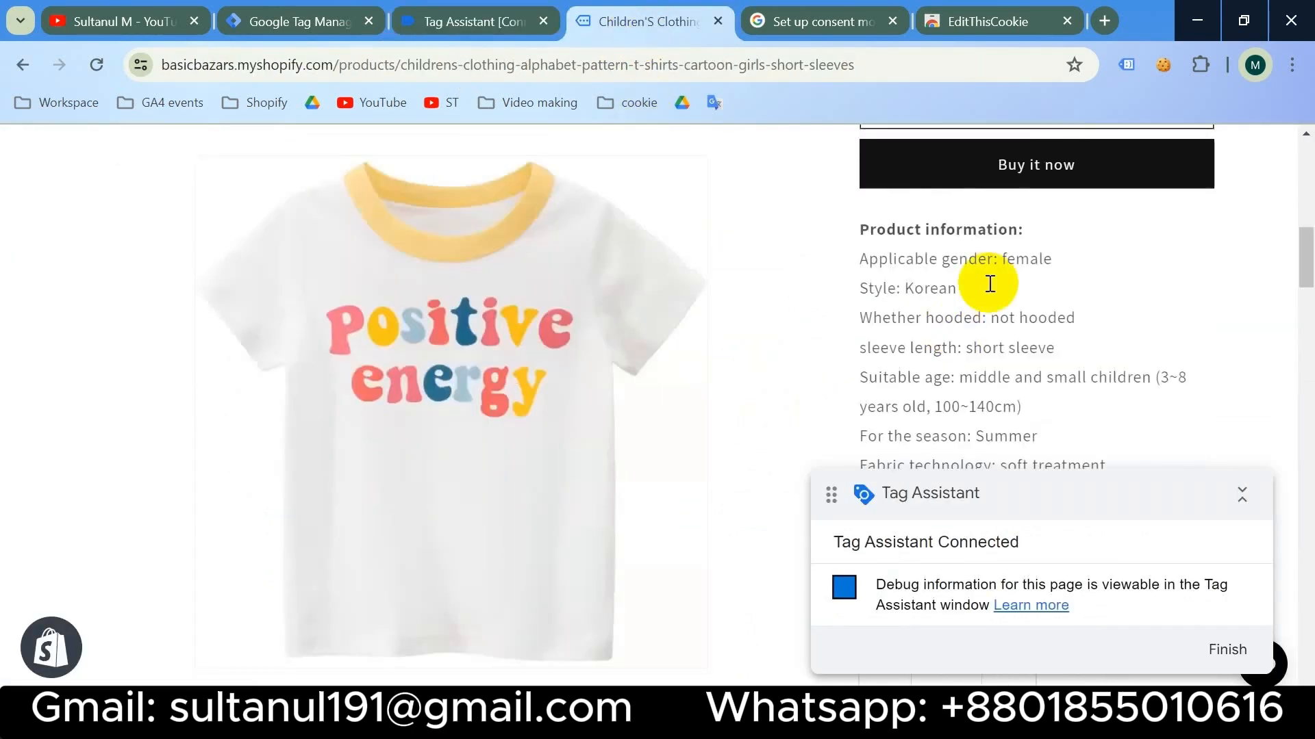
- Buy the T-shirt with the contact details and test card, then check the post-purchase debug summary
left_click(1026, 191)
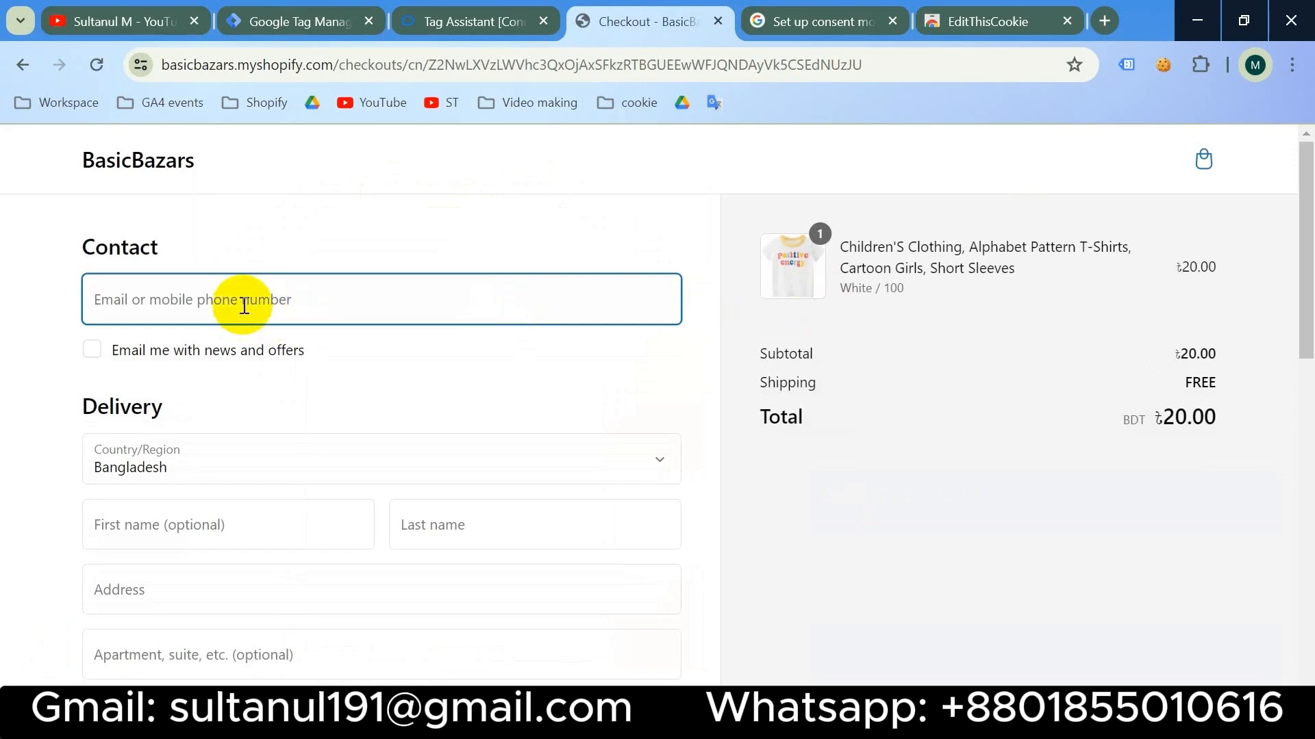
left_click(259, 578)
type("moeminin")
scroll(259, 578, "down", 8)
left_click(217, 282)
type("1")
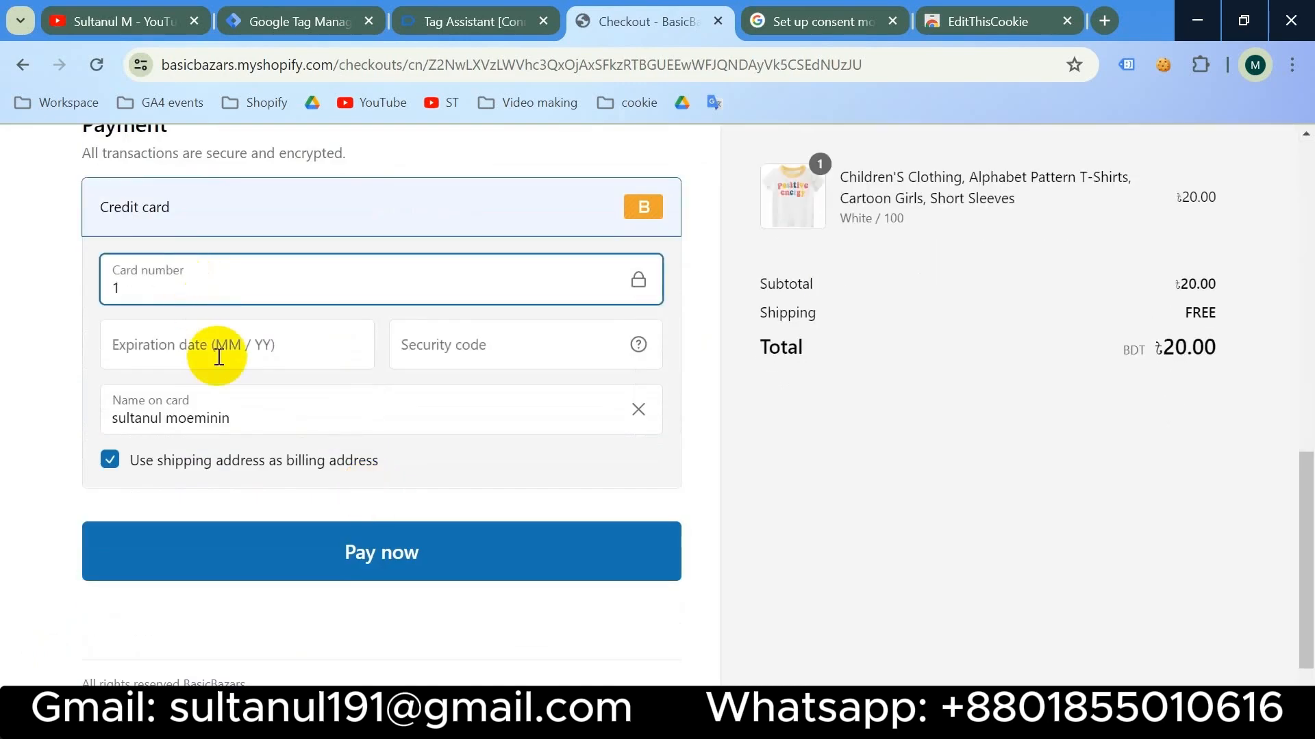
left_click(217, 356)
type("0333")
left_click(346, 556)
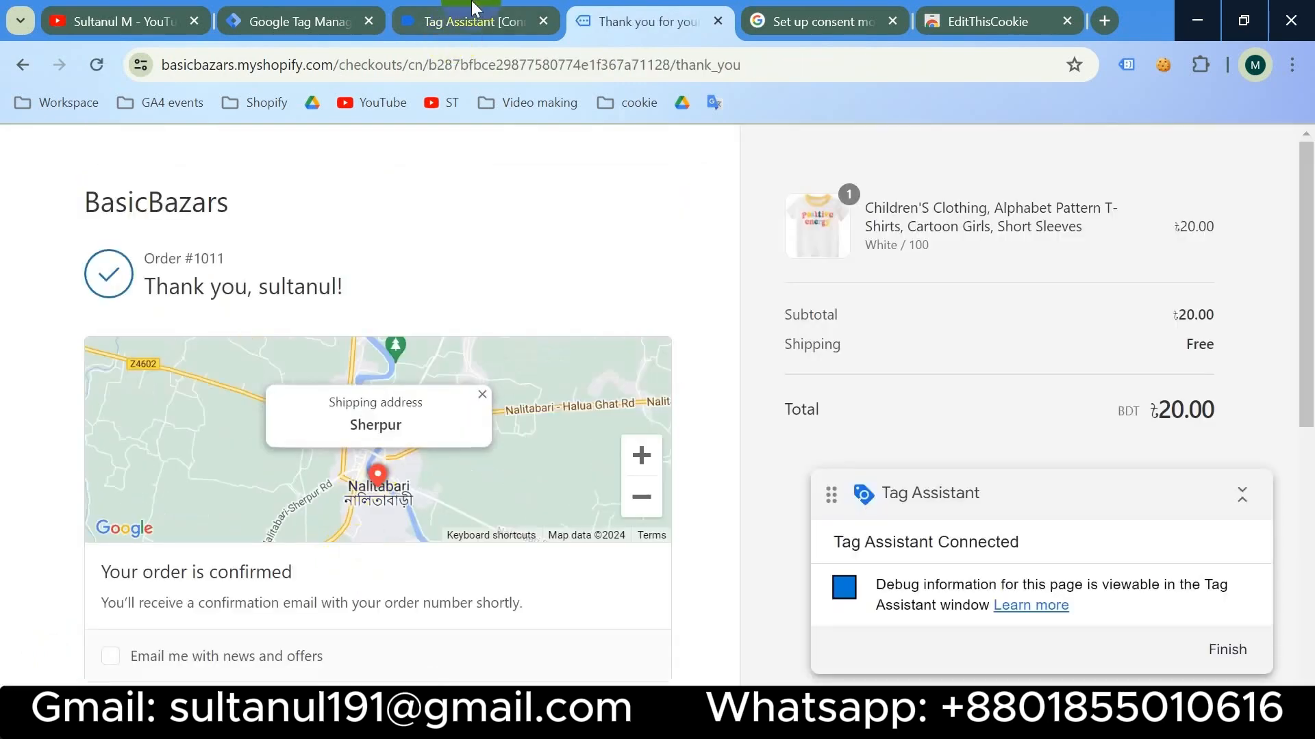
left_click(454, 22)
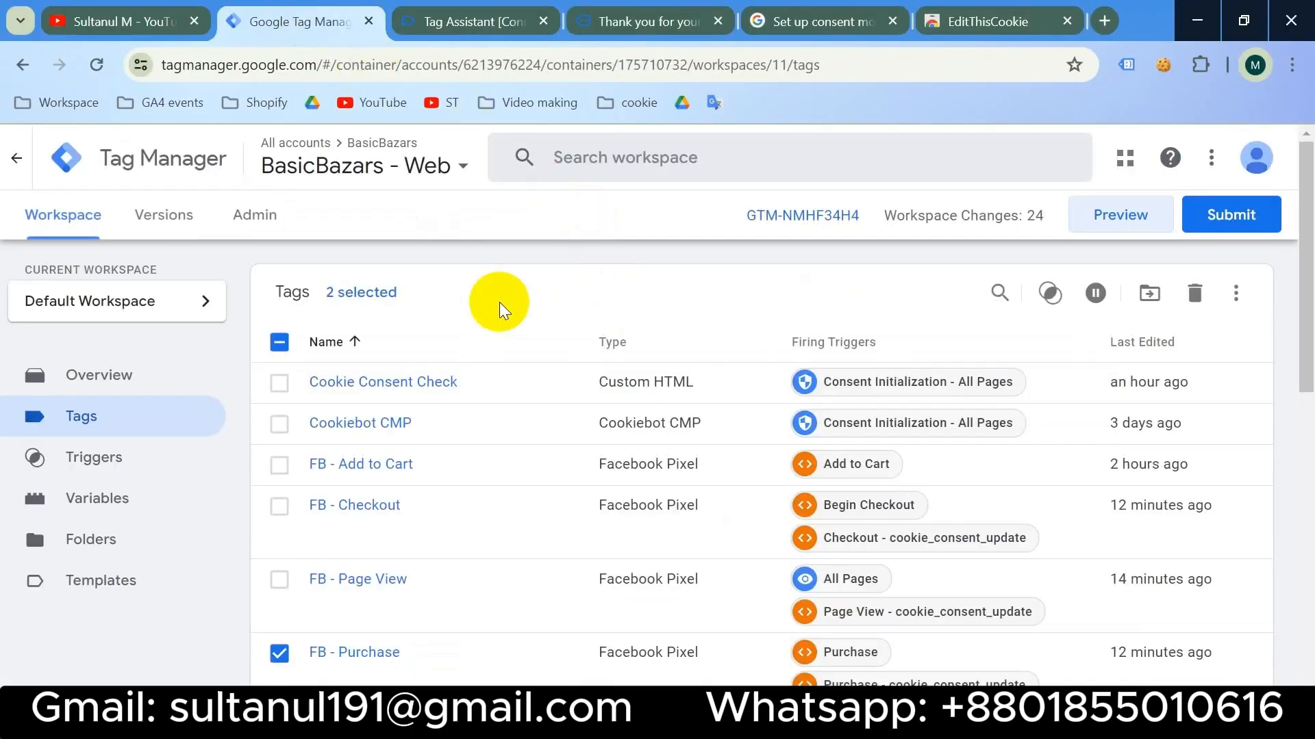
- Uncheck the header checkbox so no tags in the Tags table stay selected
left_click(279, 342)
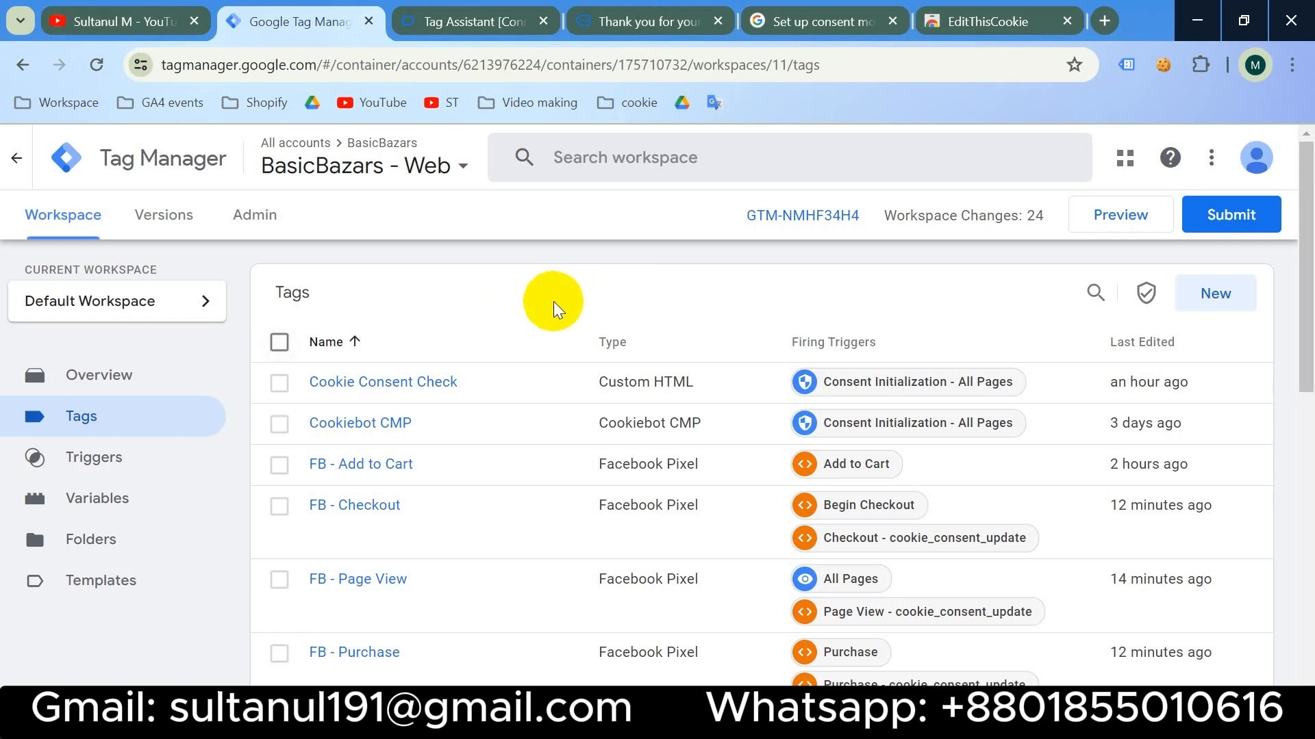
- In Consent Overview, select the nine GA4 tags, from Add to Cart through View Item
left_click(1142, 297)
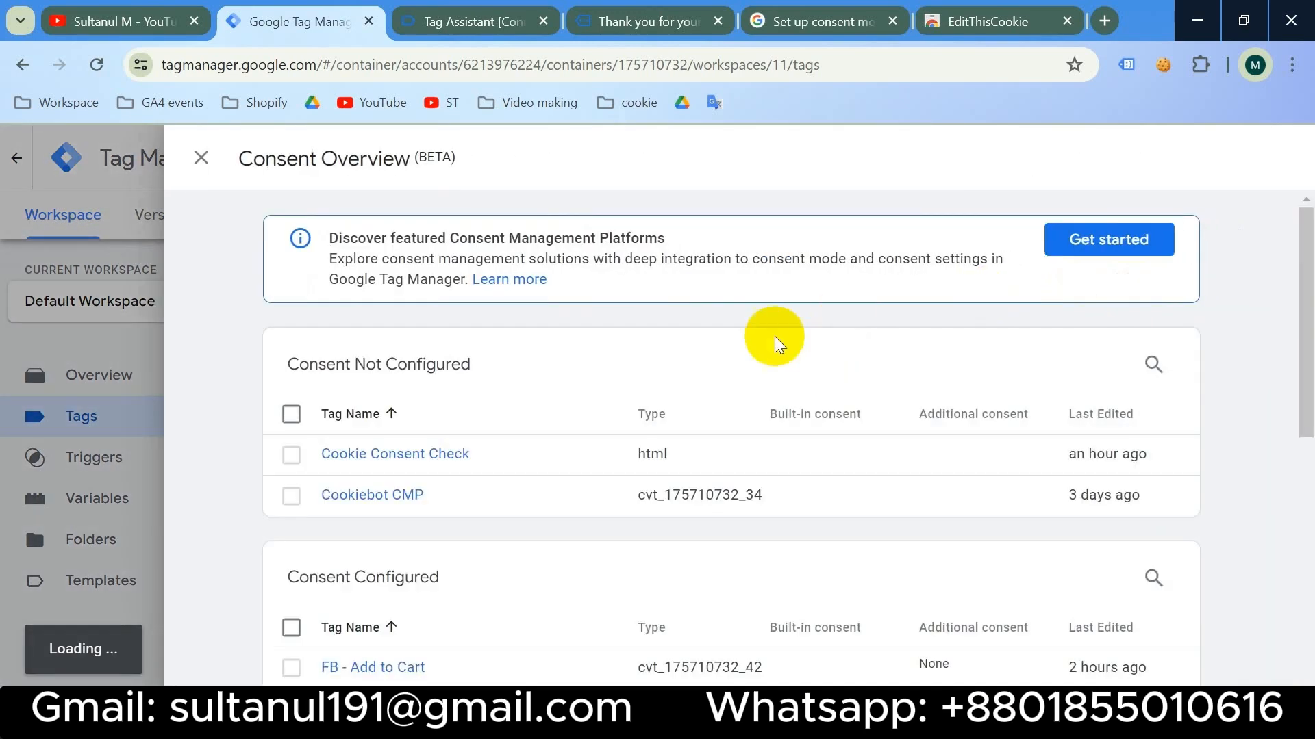
scroll(774, 335, "down", 11)
scroll(740, 346, "up", 3)
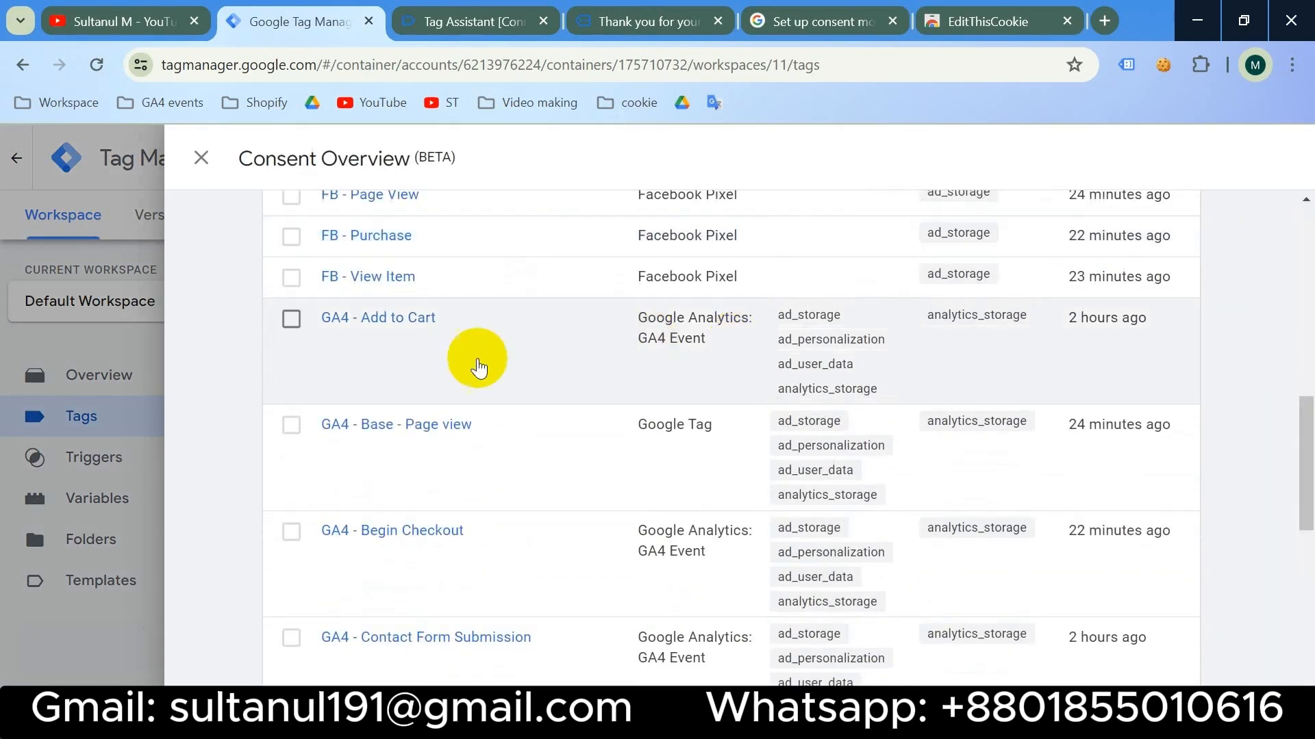
left_click(291, 320)
left_click(291, 427)
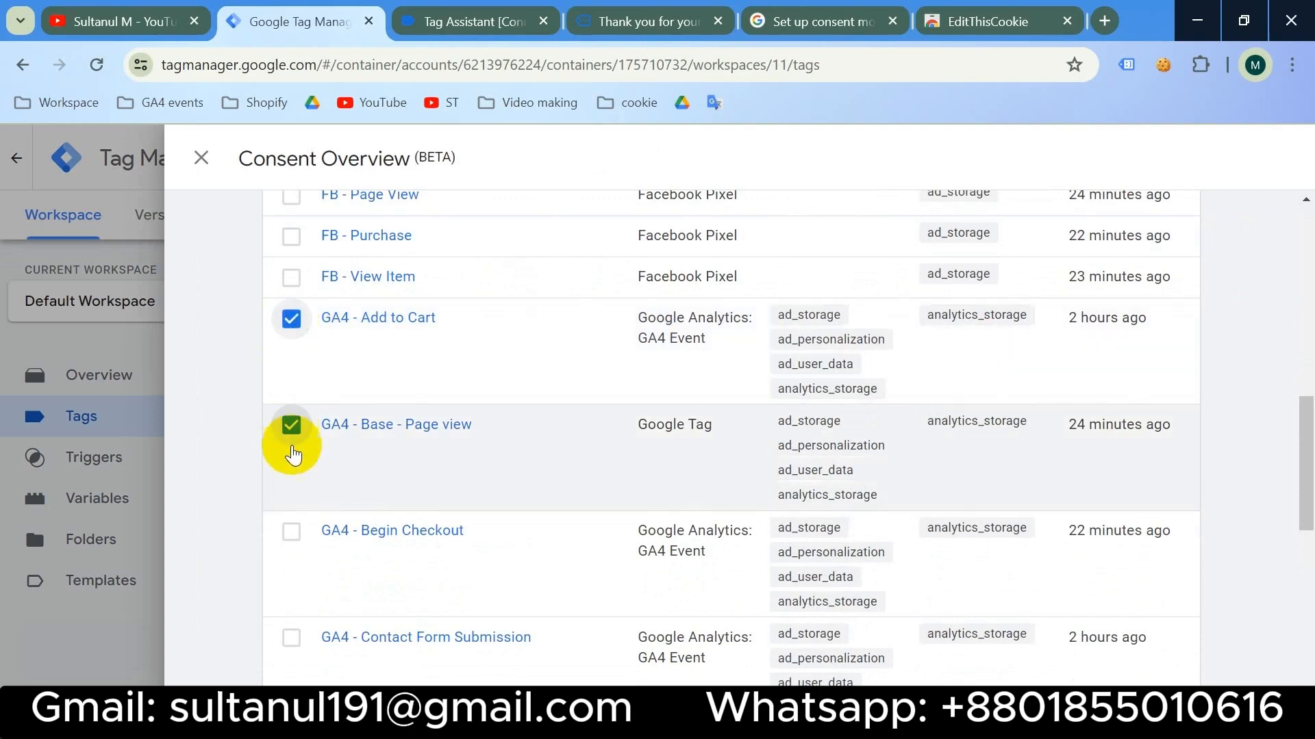
left_click(291, 532)
left_click(291, 638)
scroll(293, 617, "down", 4)
left_click(291, 436)
left_click(291, 542)
left_click(291, 648)
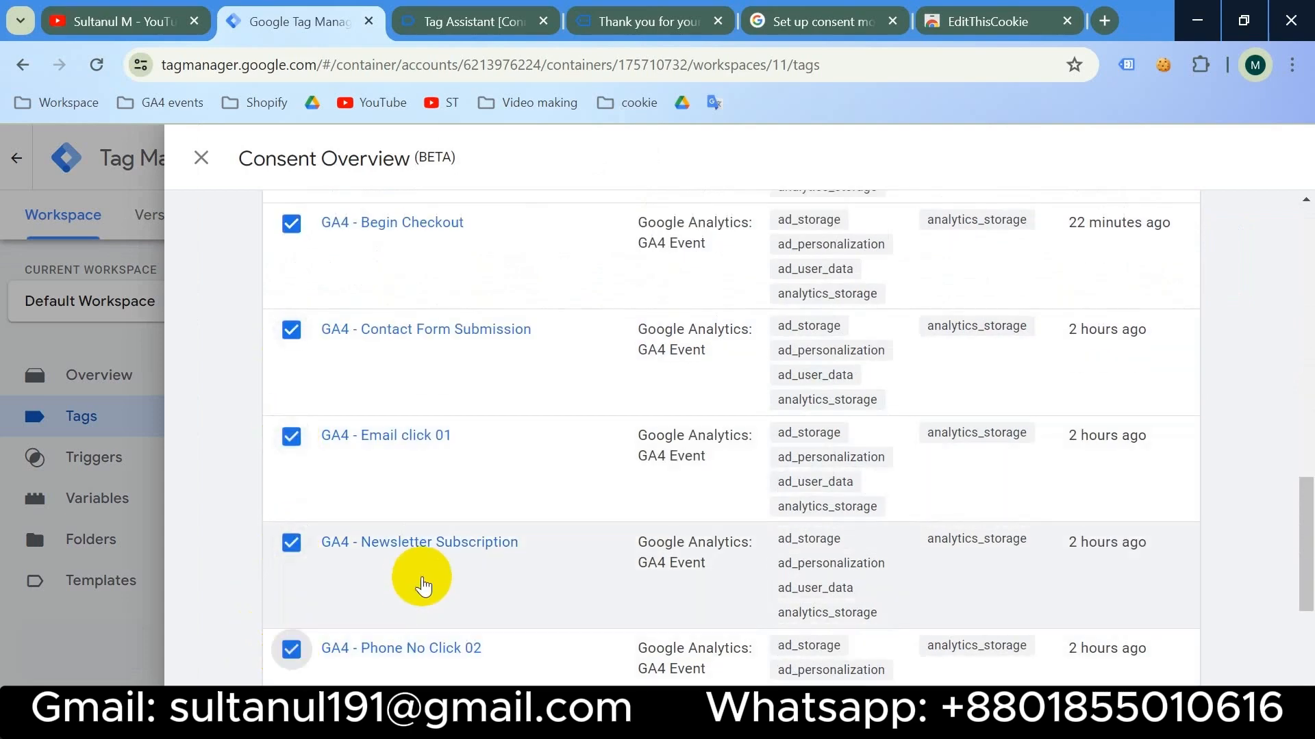
scroll(422, 587, "down", 4)
left_click(291, 490)
left_click(291, 593)
scroll(757, 499, "up", 13)
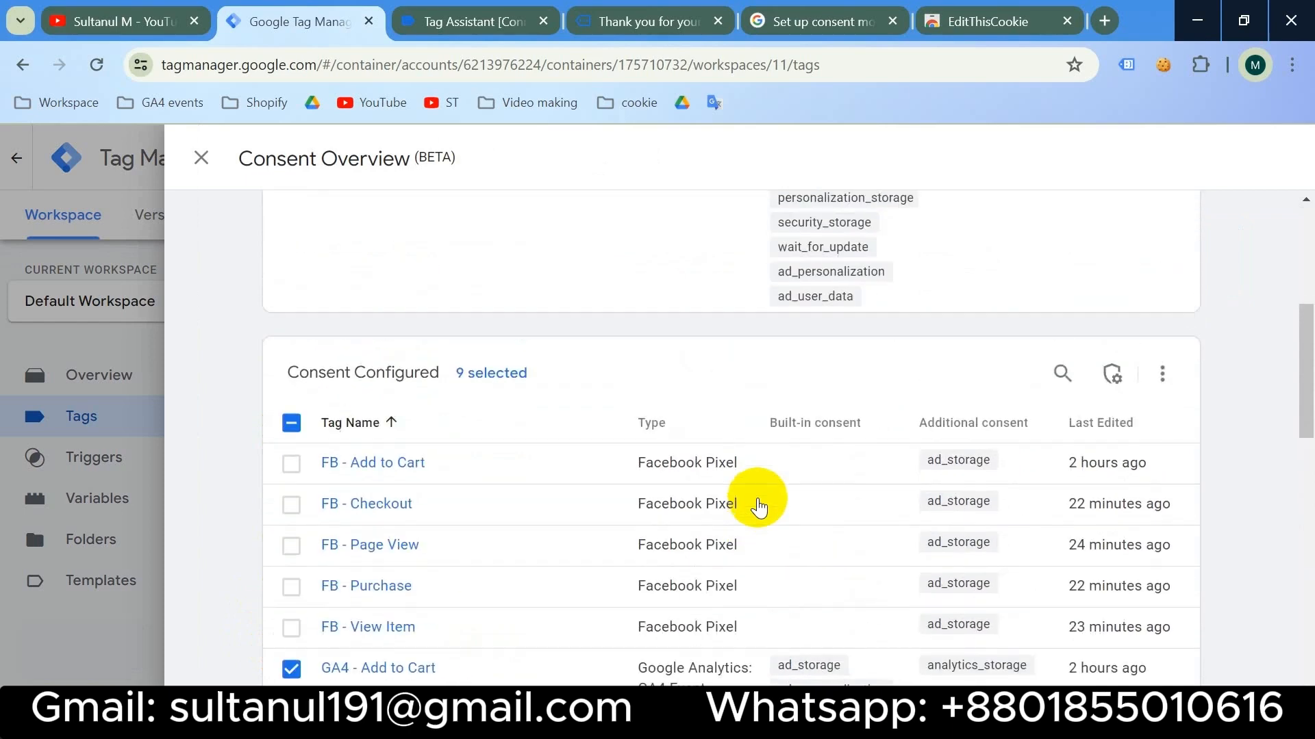
- Set the 9 selected tags to require no additional consent and save
left_click(1112, 374)
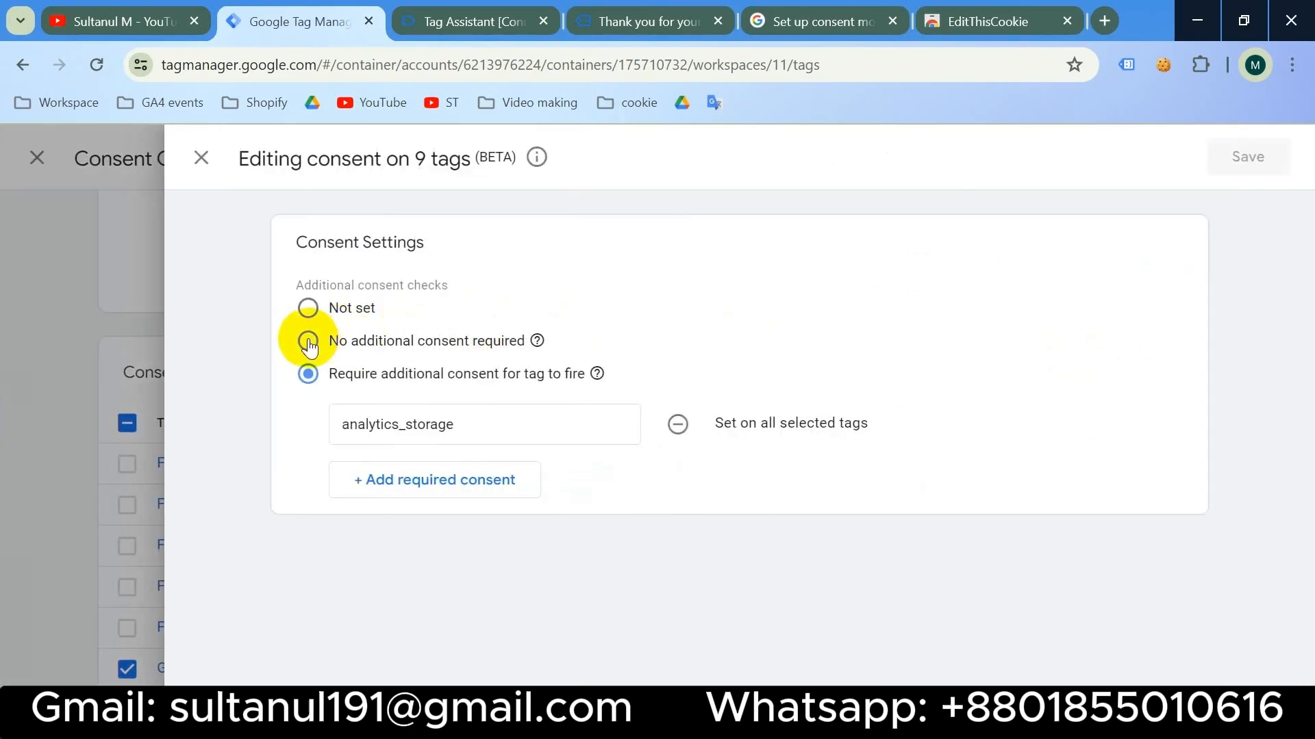
left_click(308, 343)
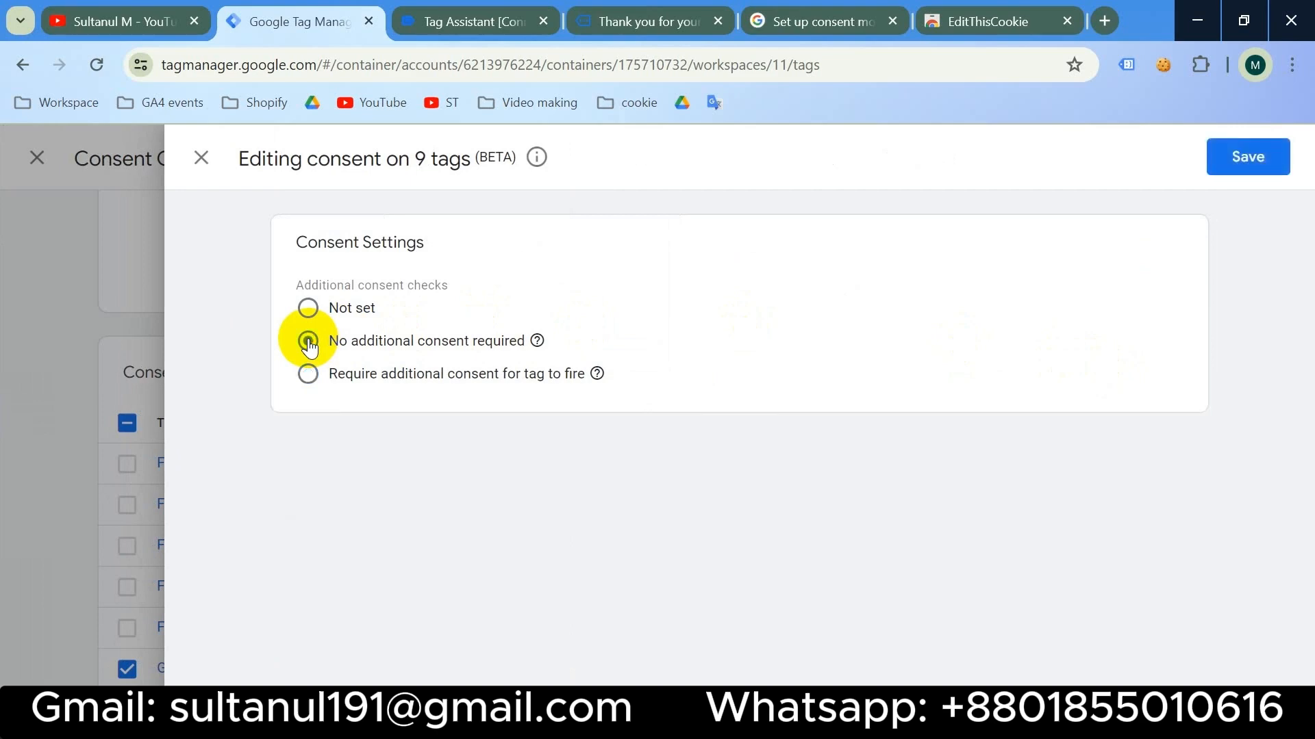
left_click(1248, 157)
left_click(860, 388)
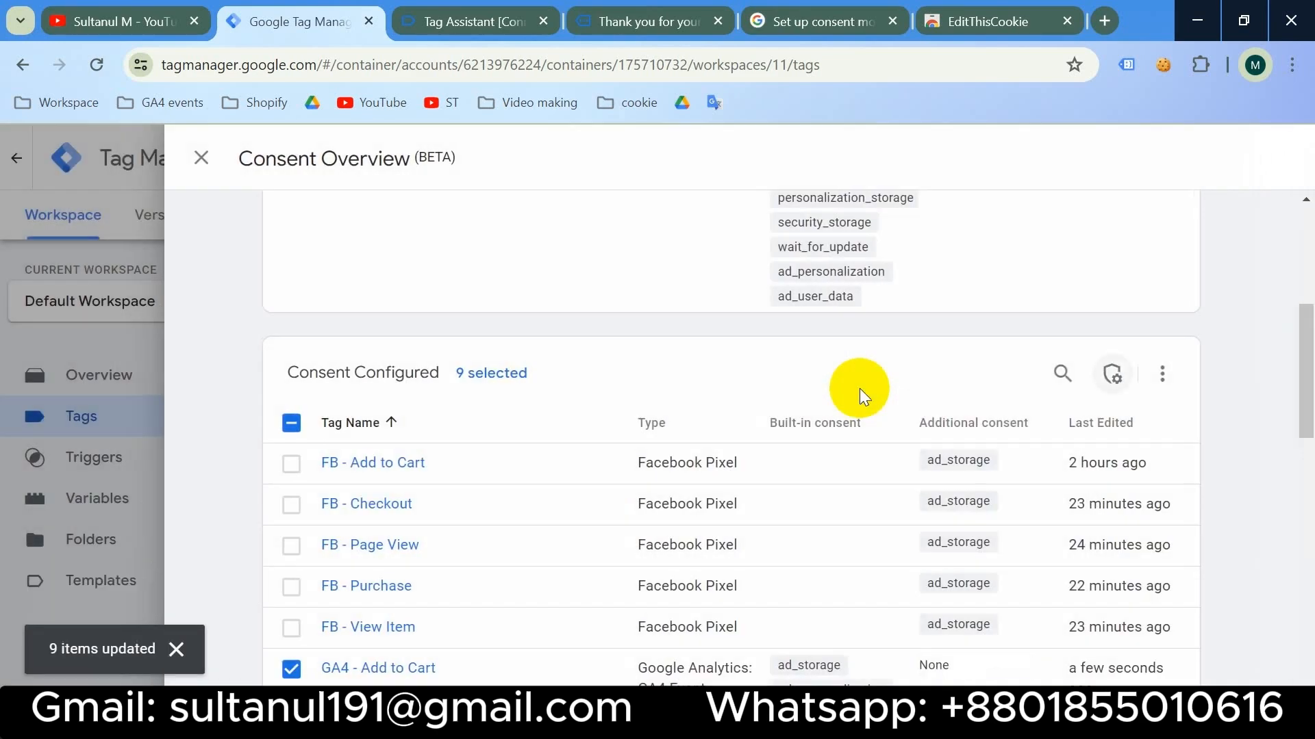
scroll(860, 388, "up", 5)
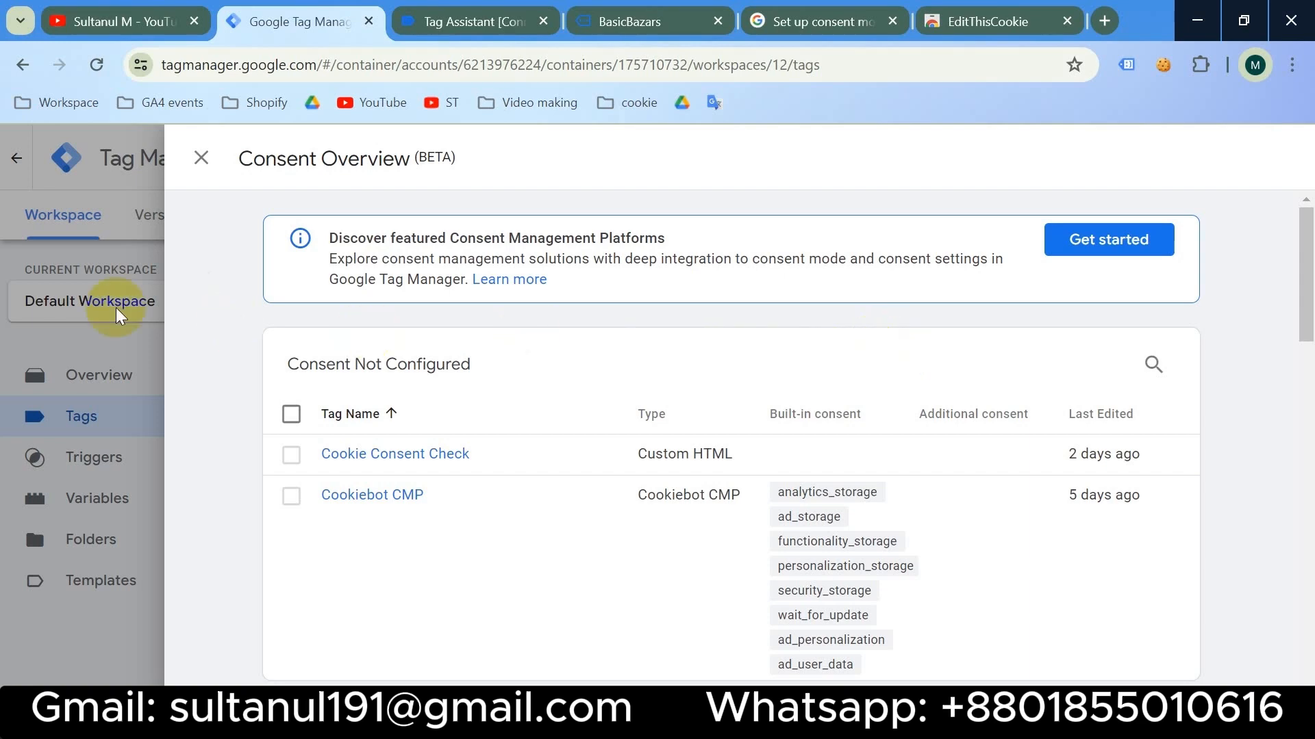
- Connect a preview to basicbazars.myshopify.com and move the debug badge off the consent banner
left_click(92, 291)
left_click(543, 21)
left_click(543, 21)
left_click(1129, 211)
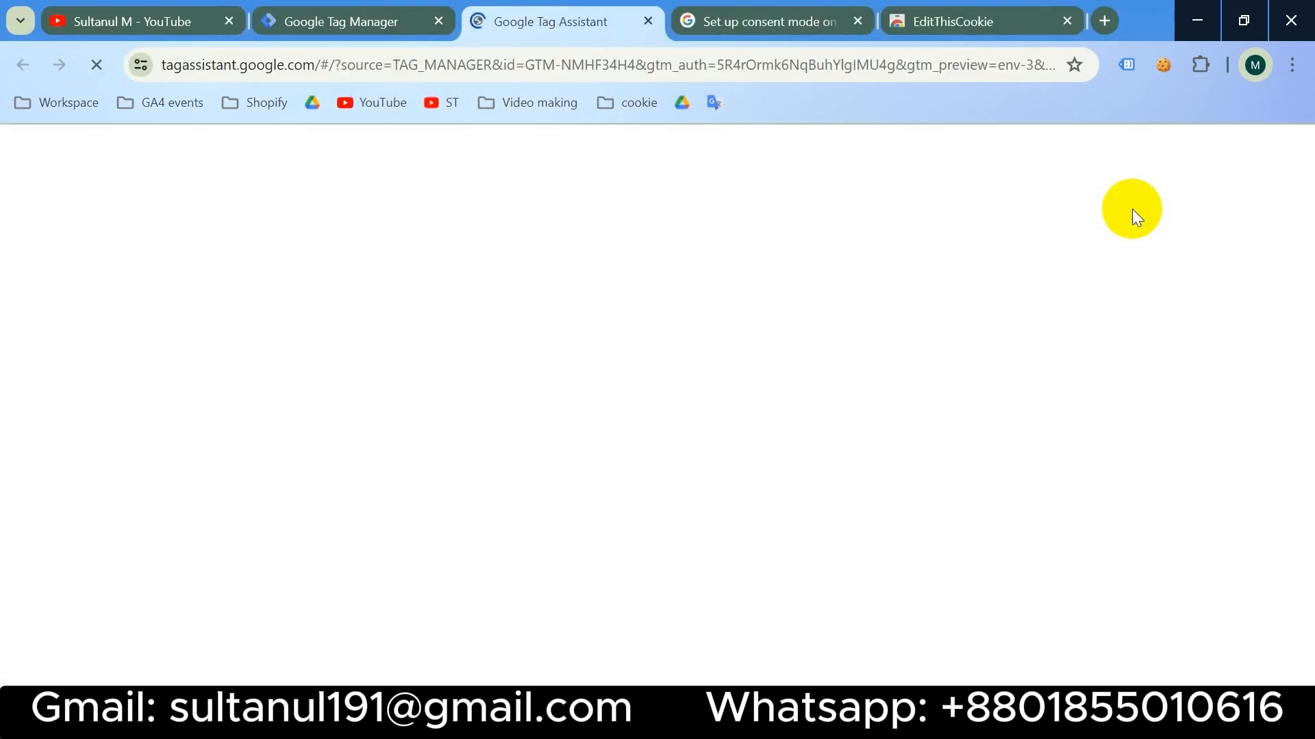
left_click(544, 534)
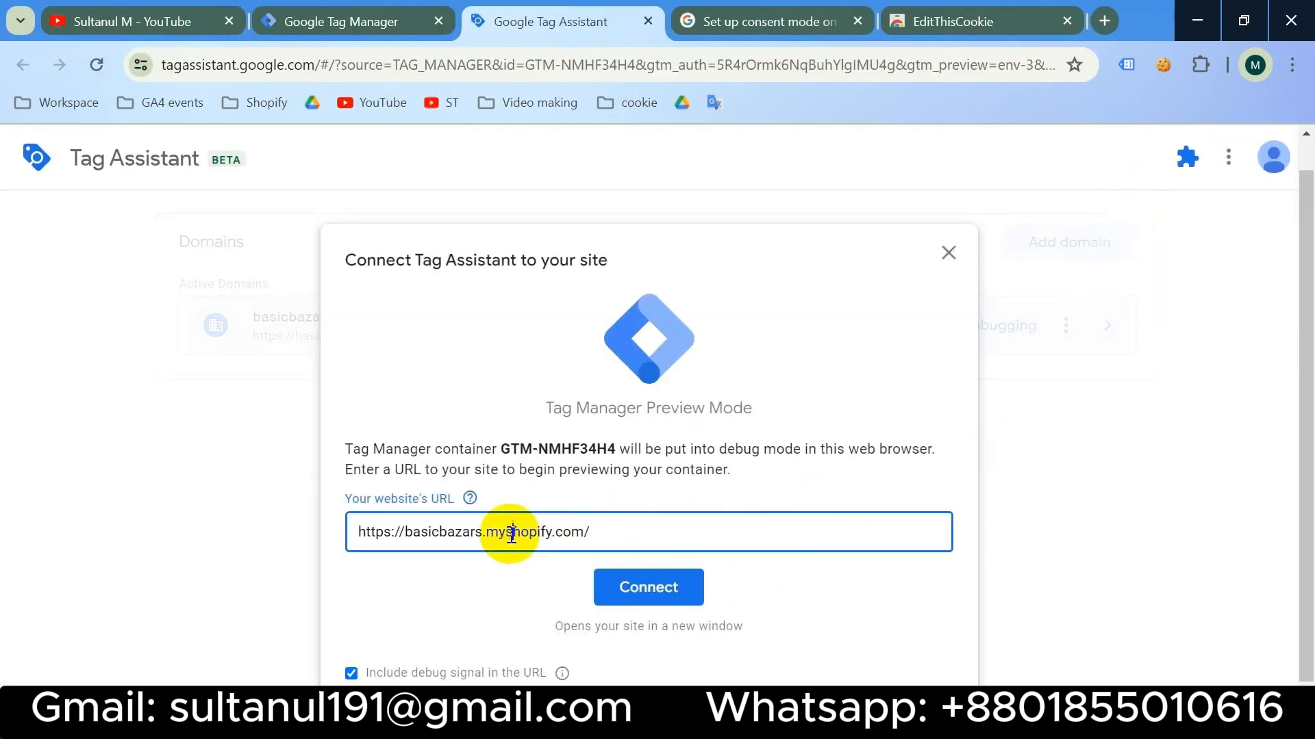
left_click(780, 572)
left_click(658, 586)
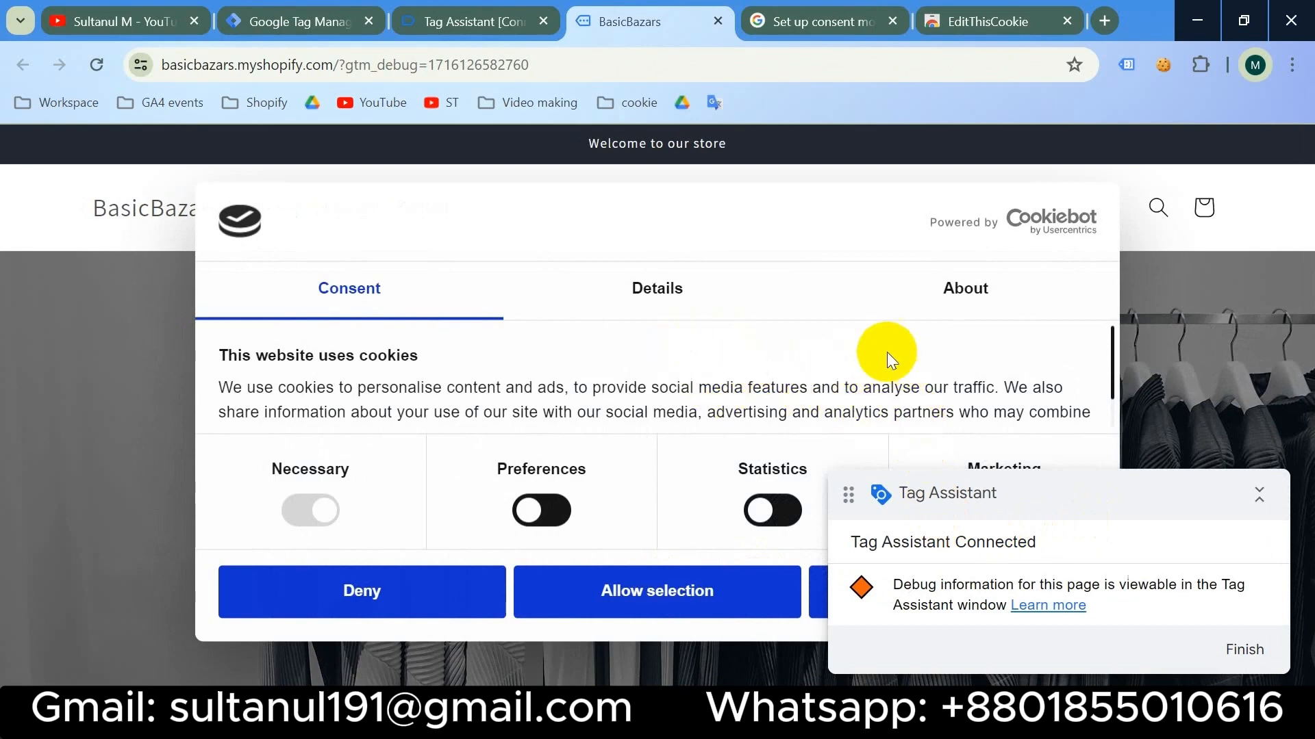
left_click(1258, 494)
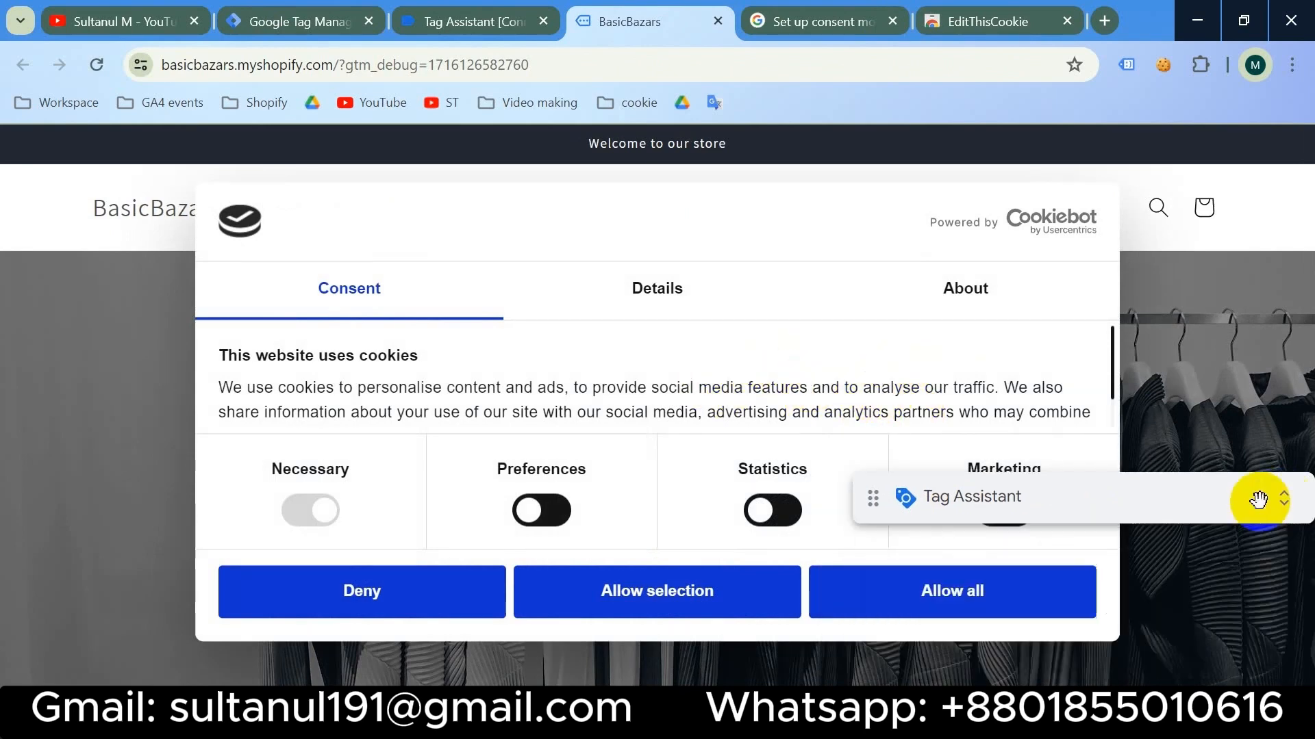
left_click_drag(1140, 493, 1139, 646)
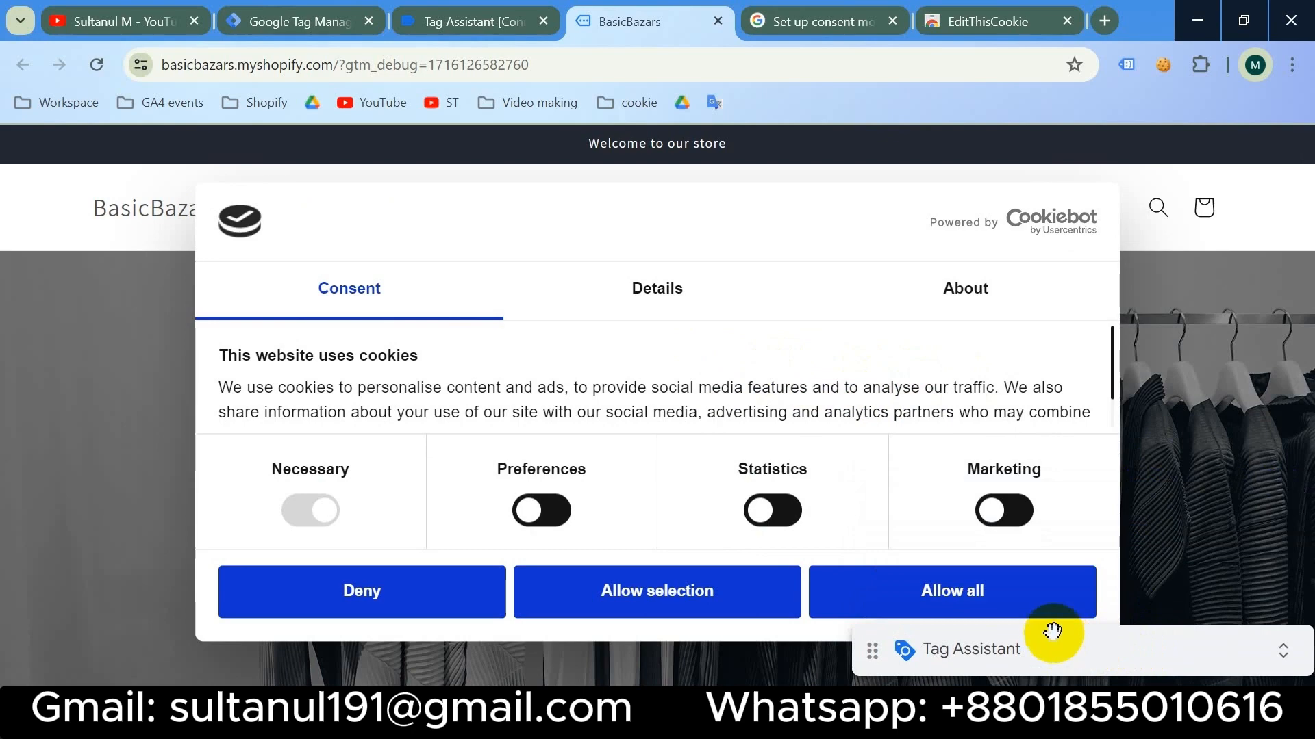
- Review the Tags Fired list in the Tag Assistant Summary
left_click(470, 24)
left_click(658, 515)
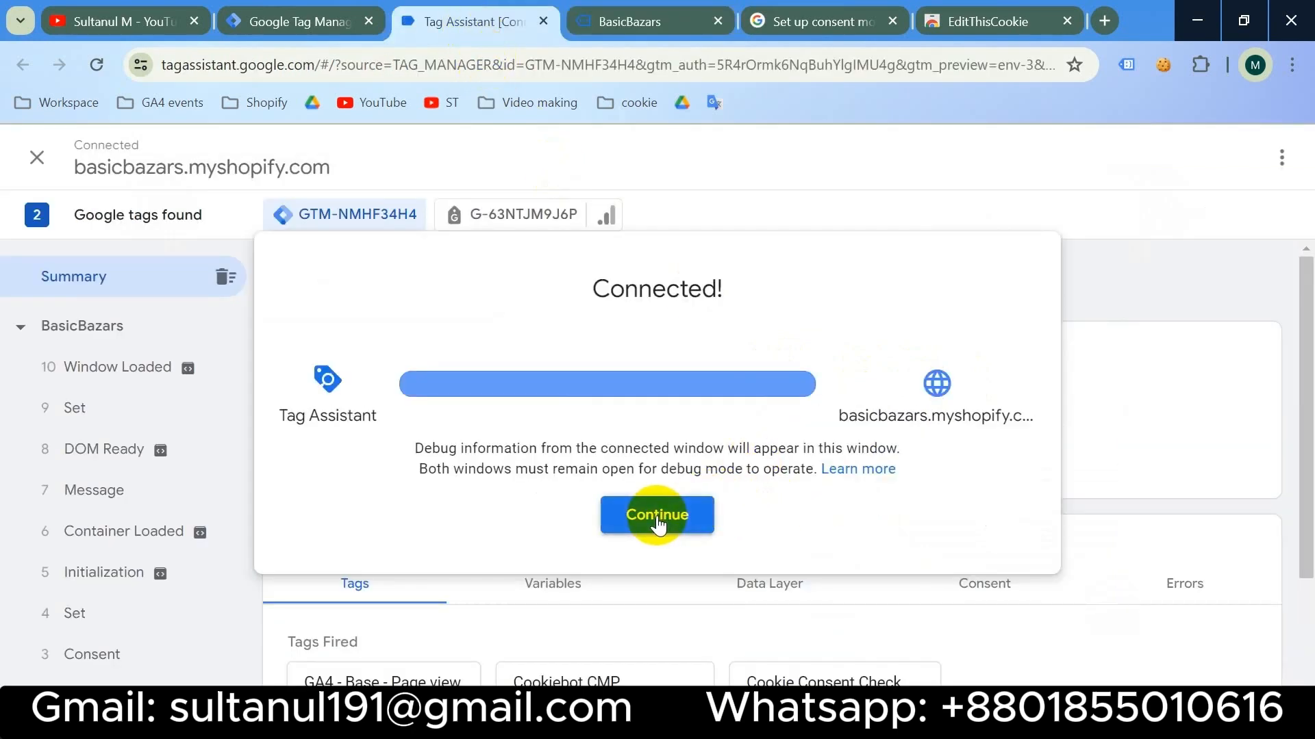
scroll(616, 493, "down", 2)
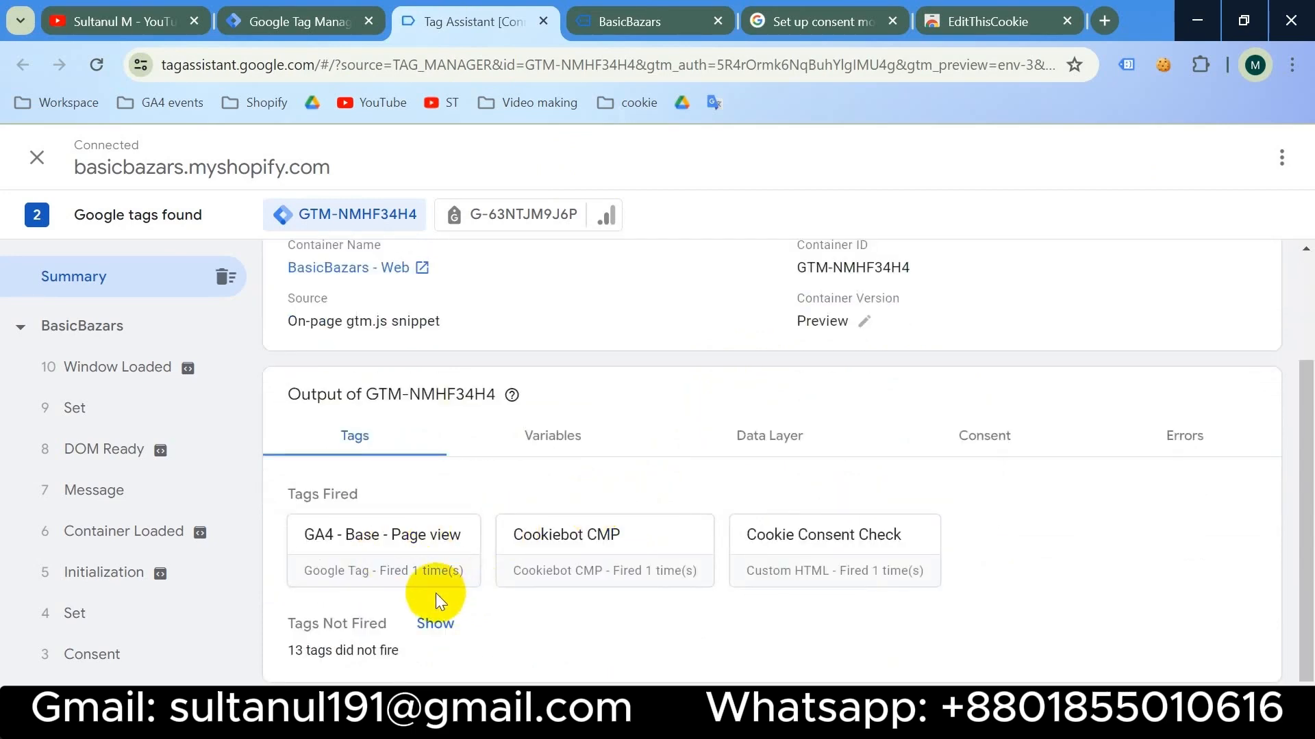
- Deny all cookies on the store and open the Children's Clothing product page
left_click(657, 11)
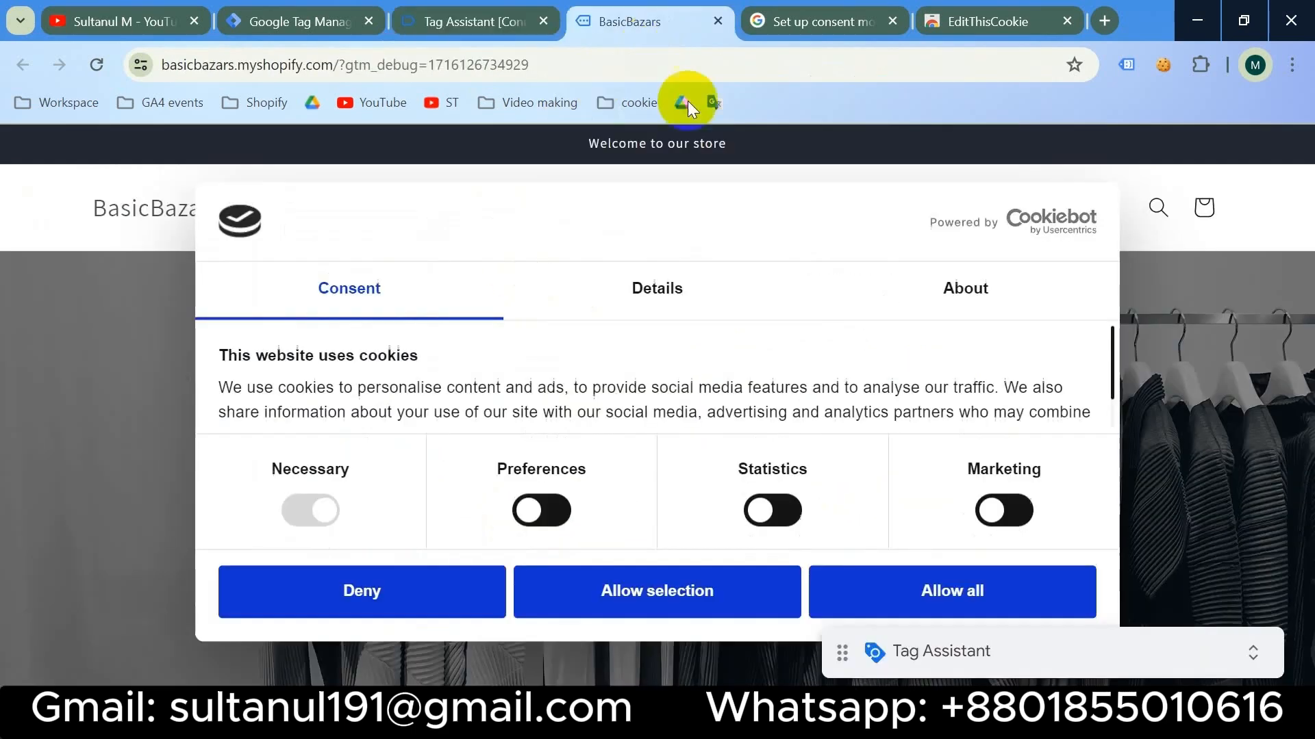
left_click(401, 609)
scroll(400, 602, "down", 10)
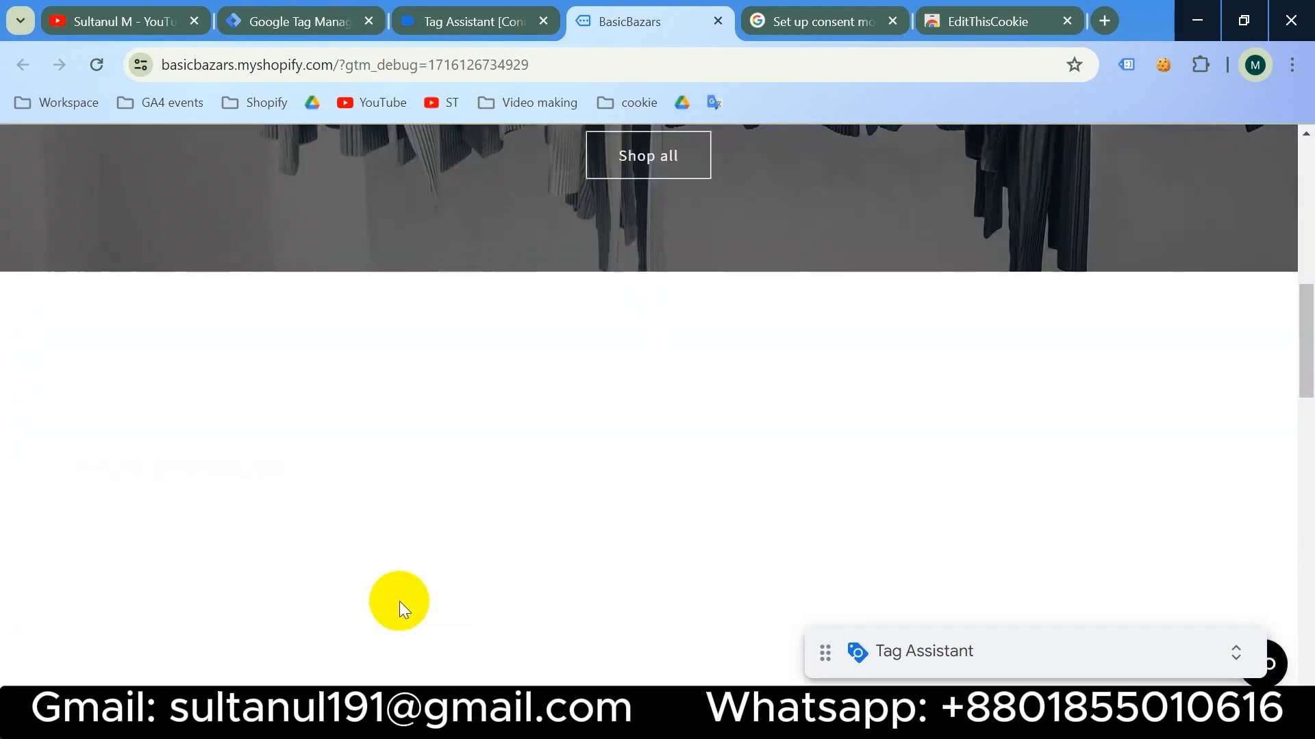
left_click(252, 546)
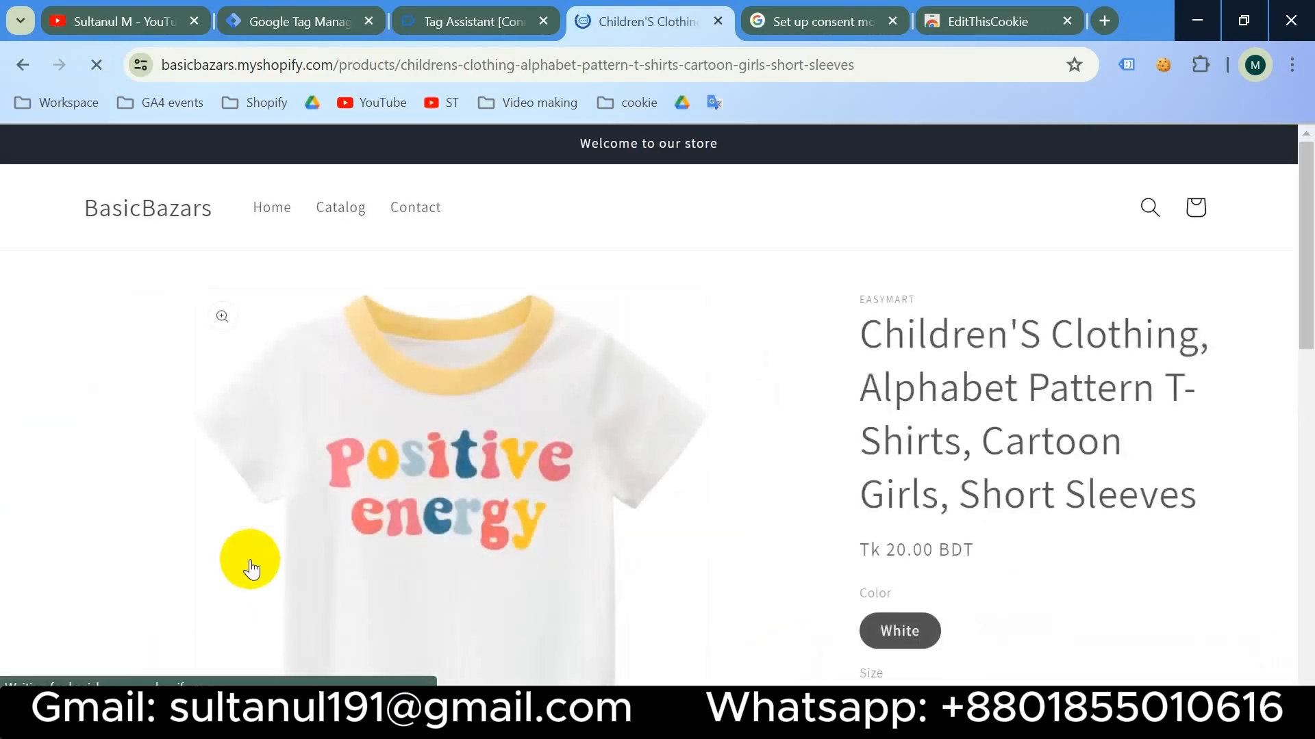
- Check the Tags Fired cards for the product page visit, including GA4 - View Item
left_click(472, 22)
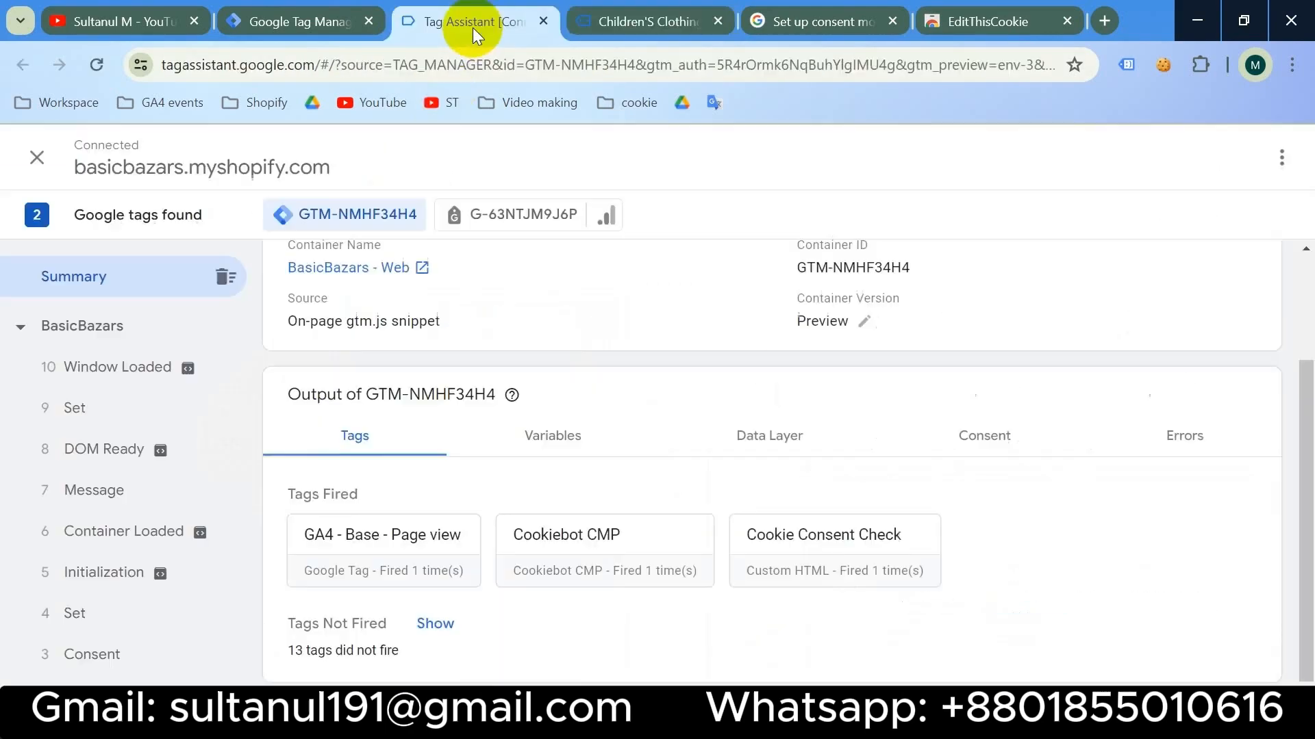
scroll(644, 520, "up", 2)
scroll(674, 582, "down", 3)
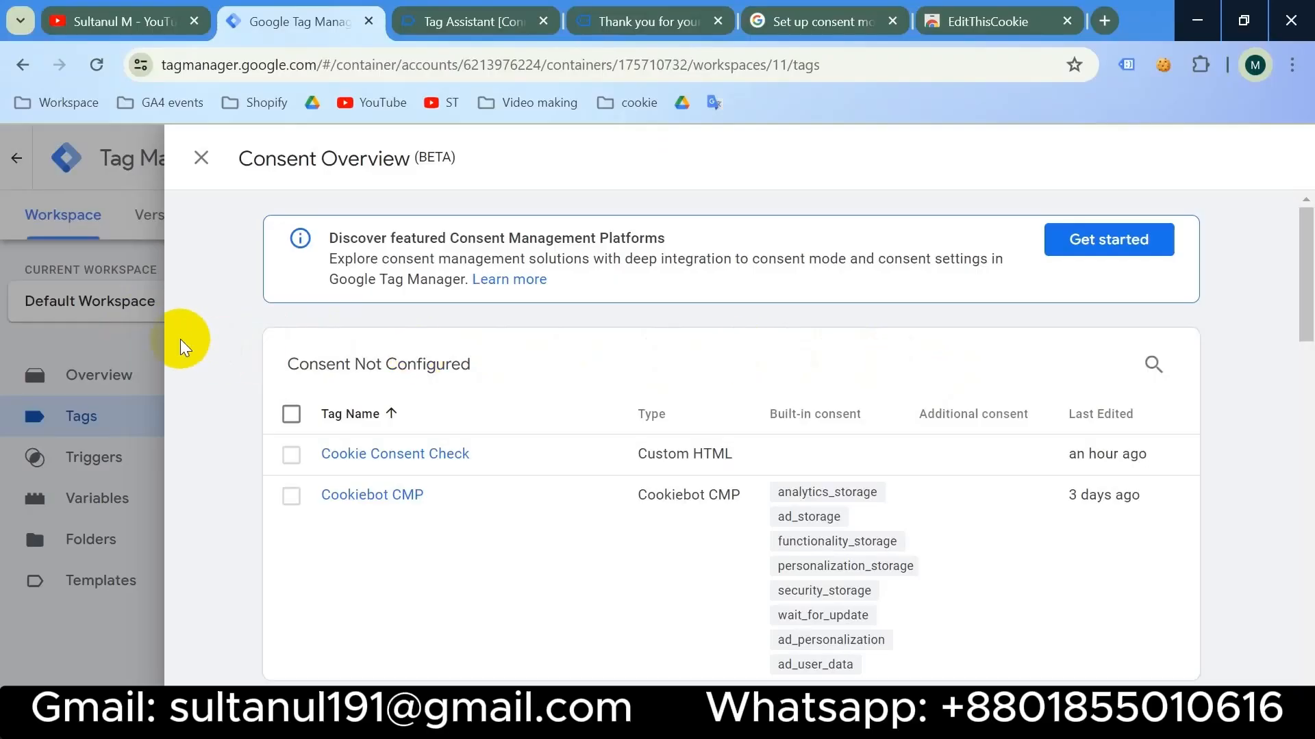
- Publish version 'Coolie setup' described as 'Advanced and basic consent setup'
left_click(124, 322)
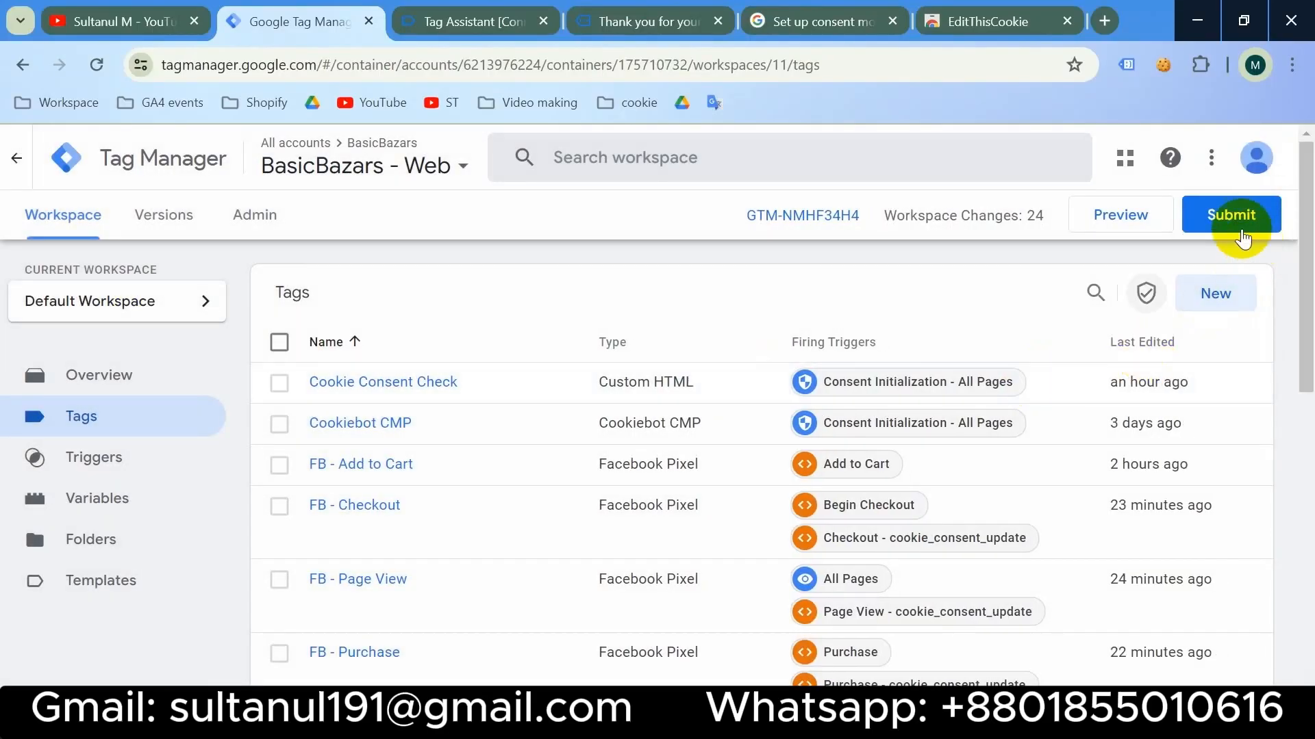
left_click(1227, 216)
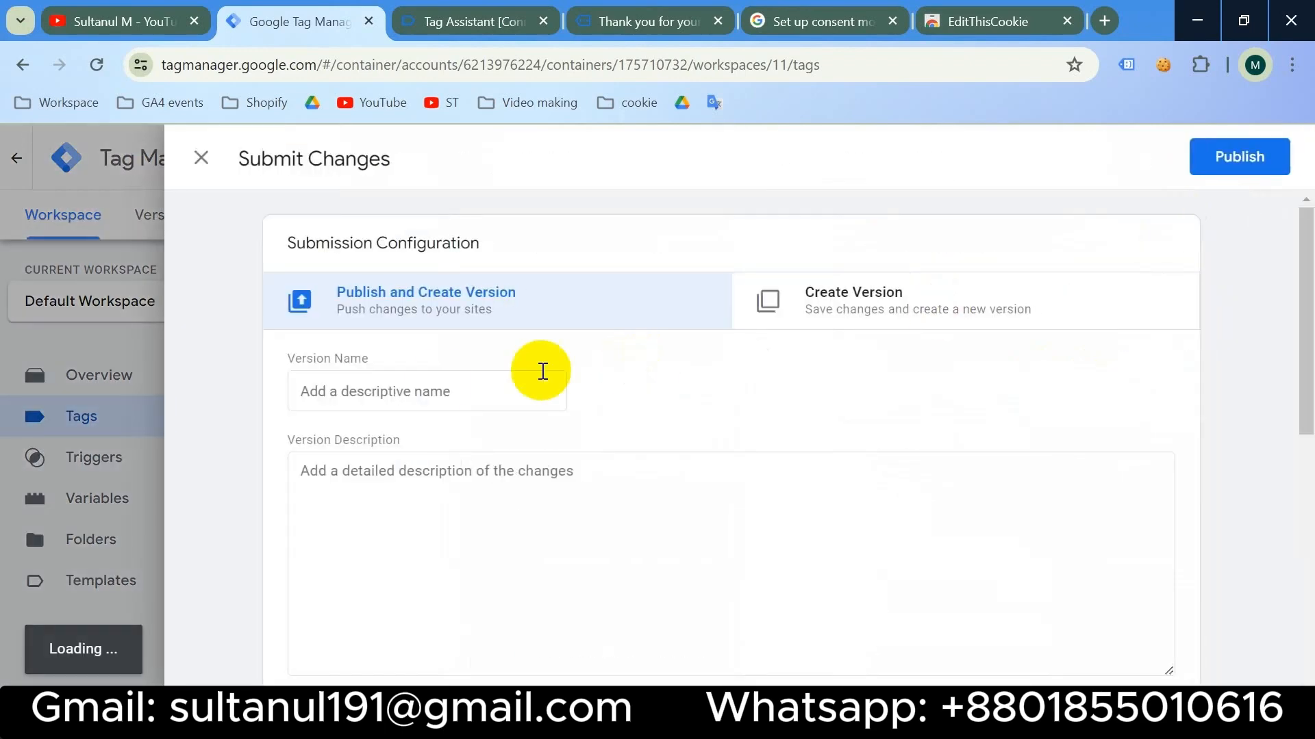
left_click(402, 382)
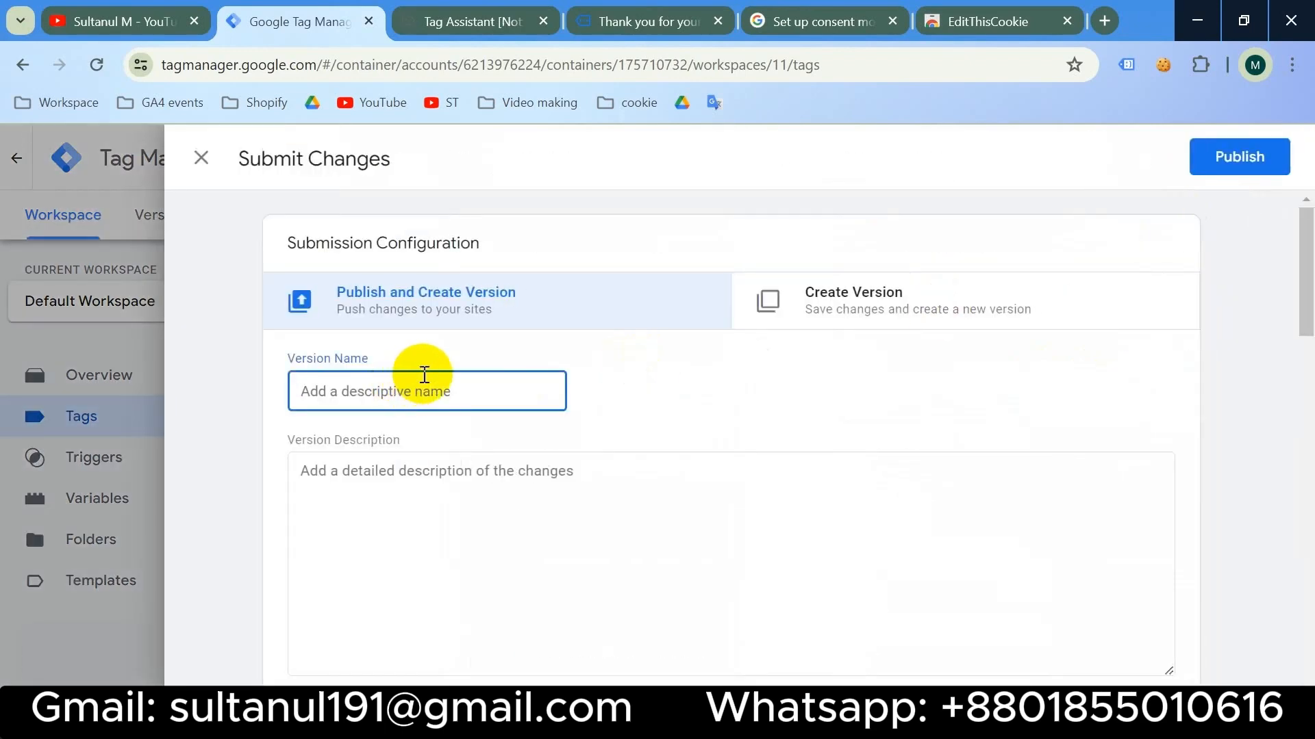
type("Coolie setup")
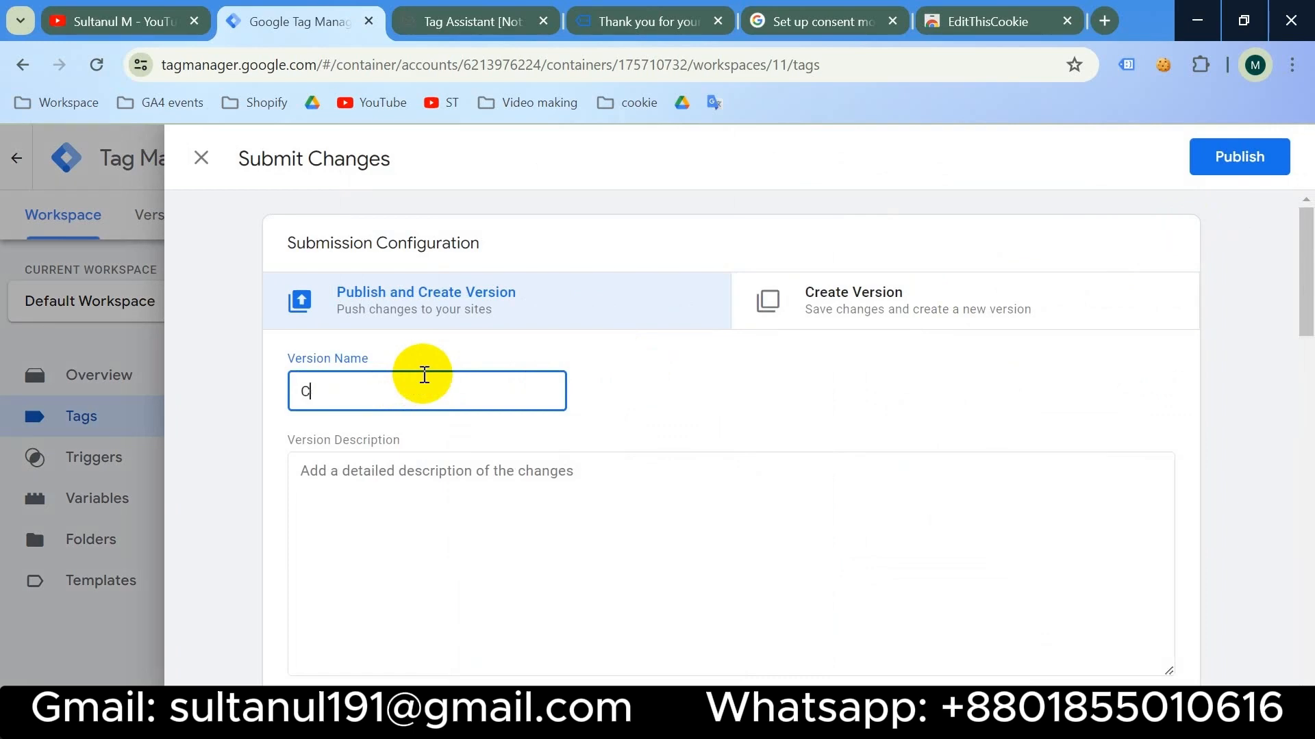
left_click(410, 477)
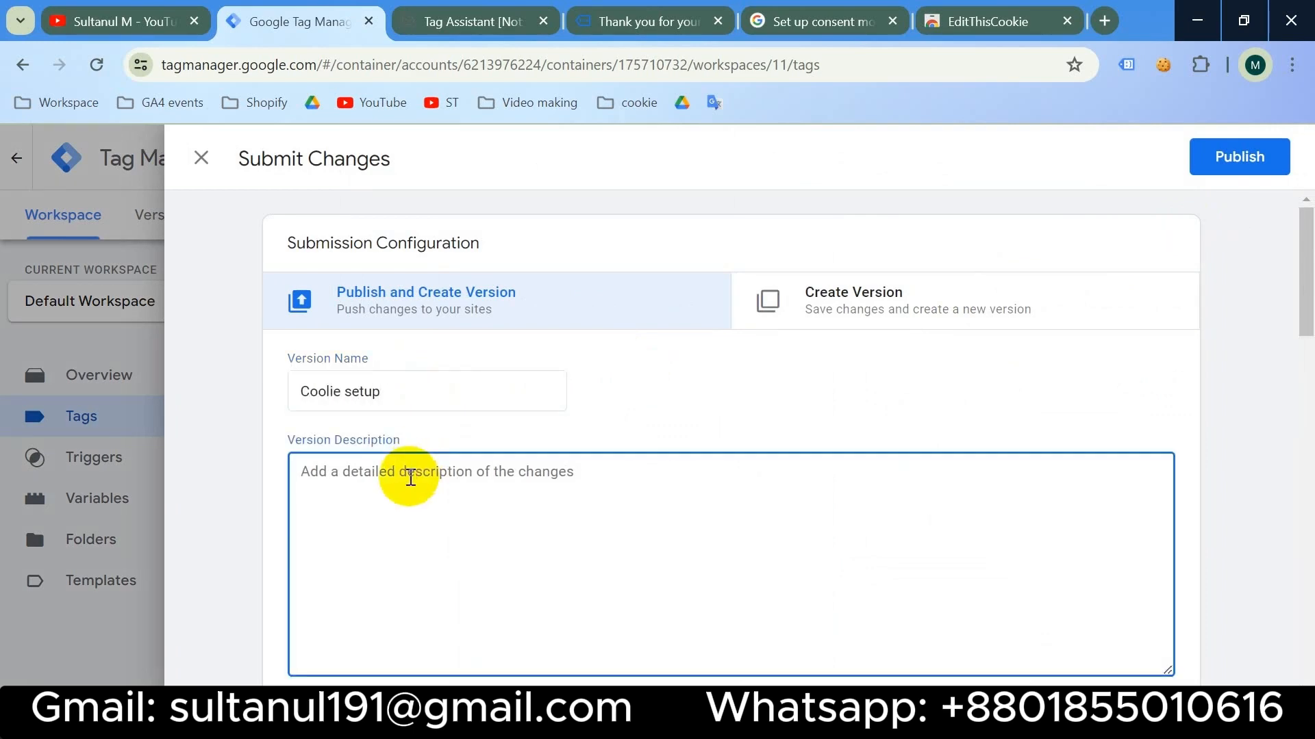
type("Advance")
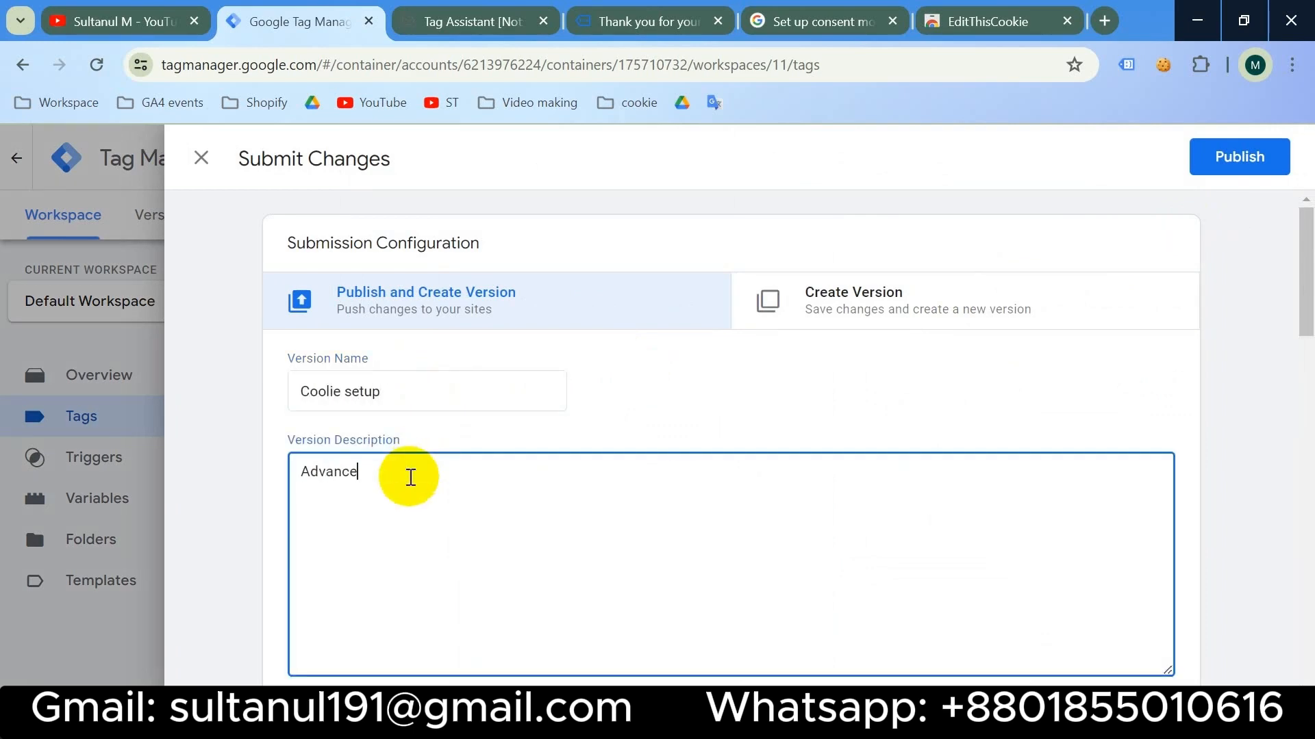
type("d and basic consent setup")
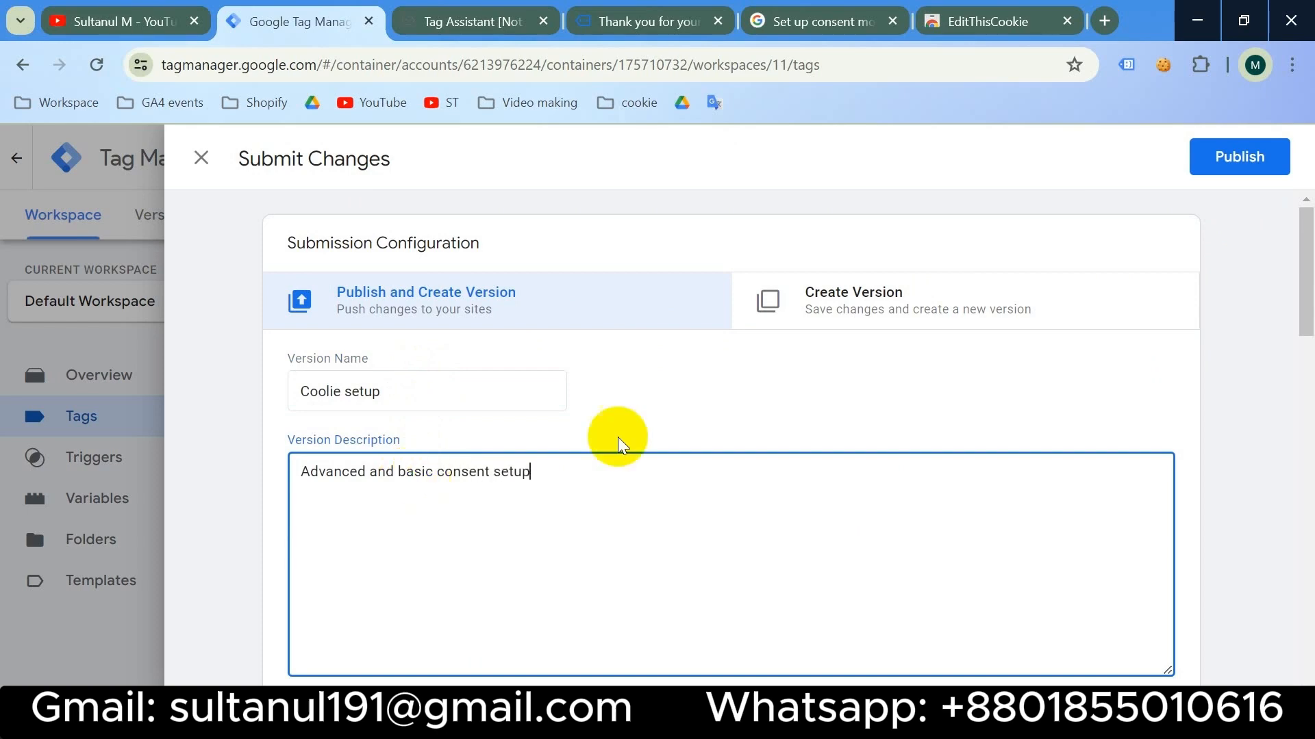
left_click(1258, 165)
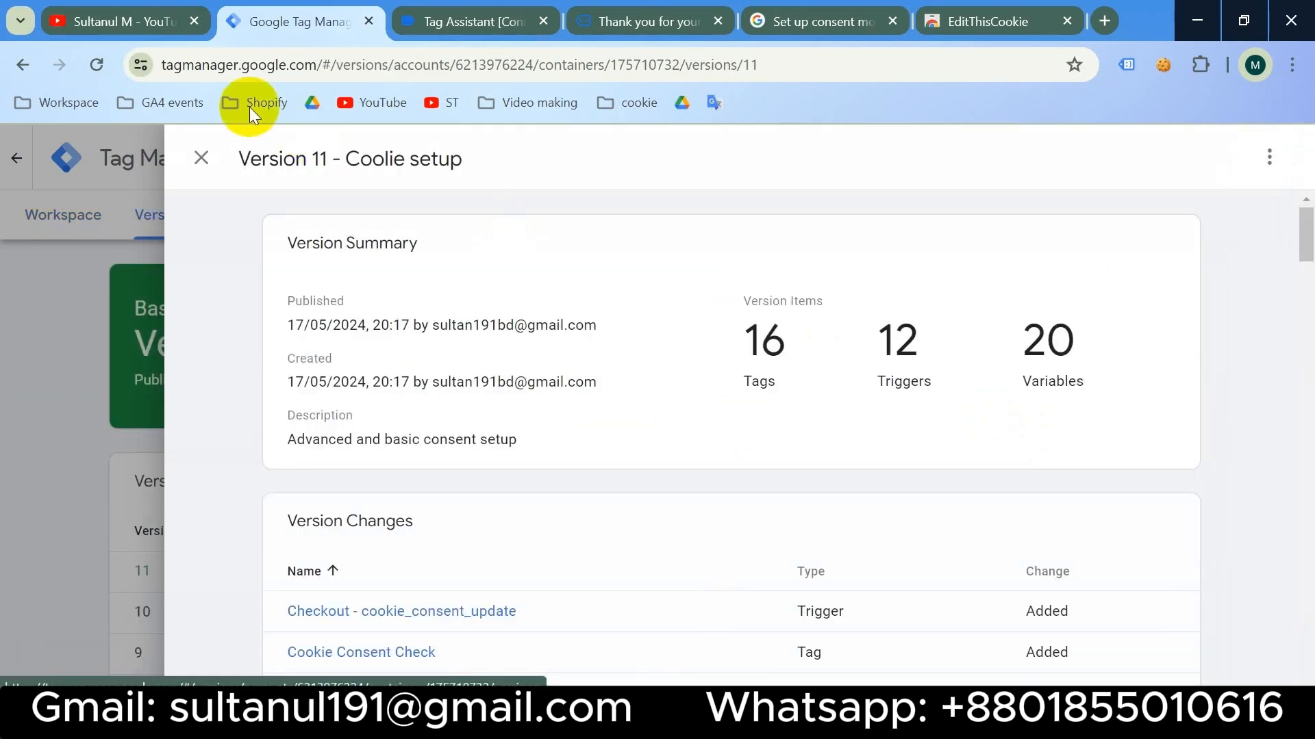
- Browse the presenter's YouTube channel page, then switch to the Fiverr seller profile window
left_click(121, 24)
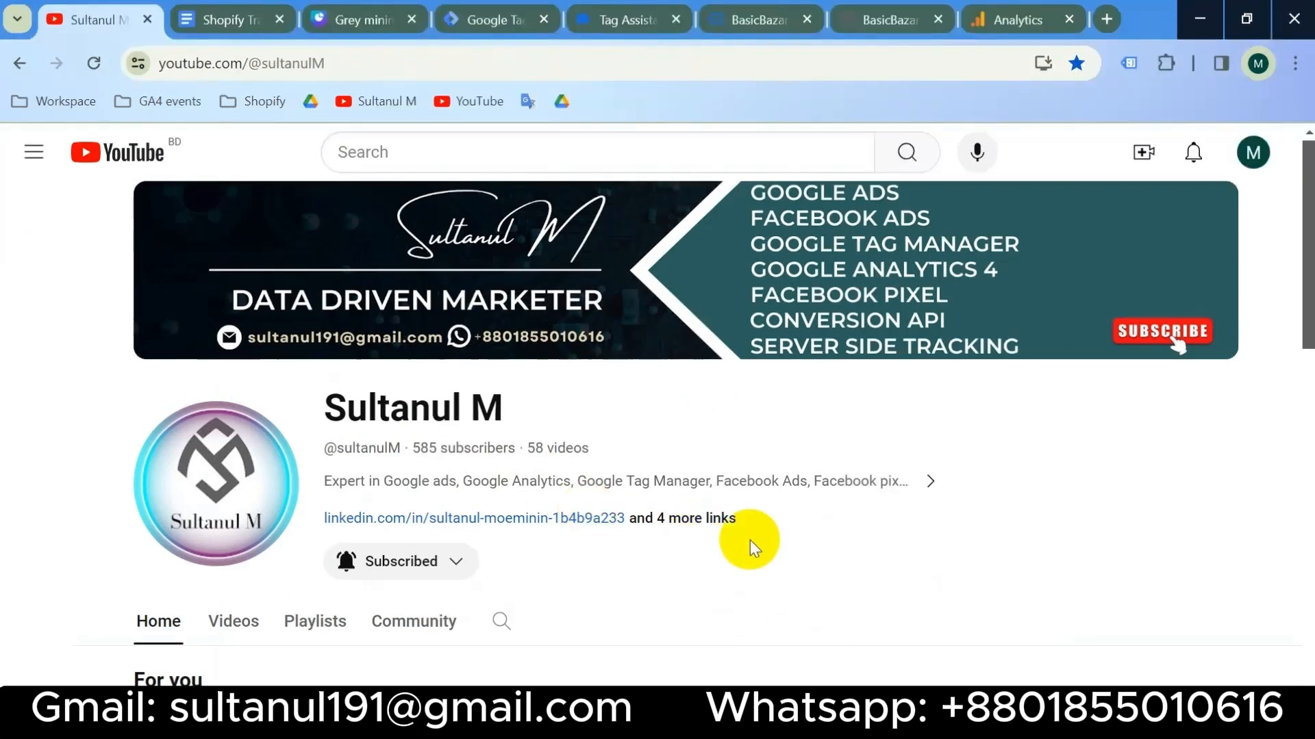
scroll(750, 540, "down", 2)
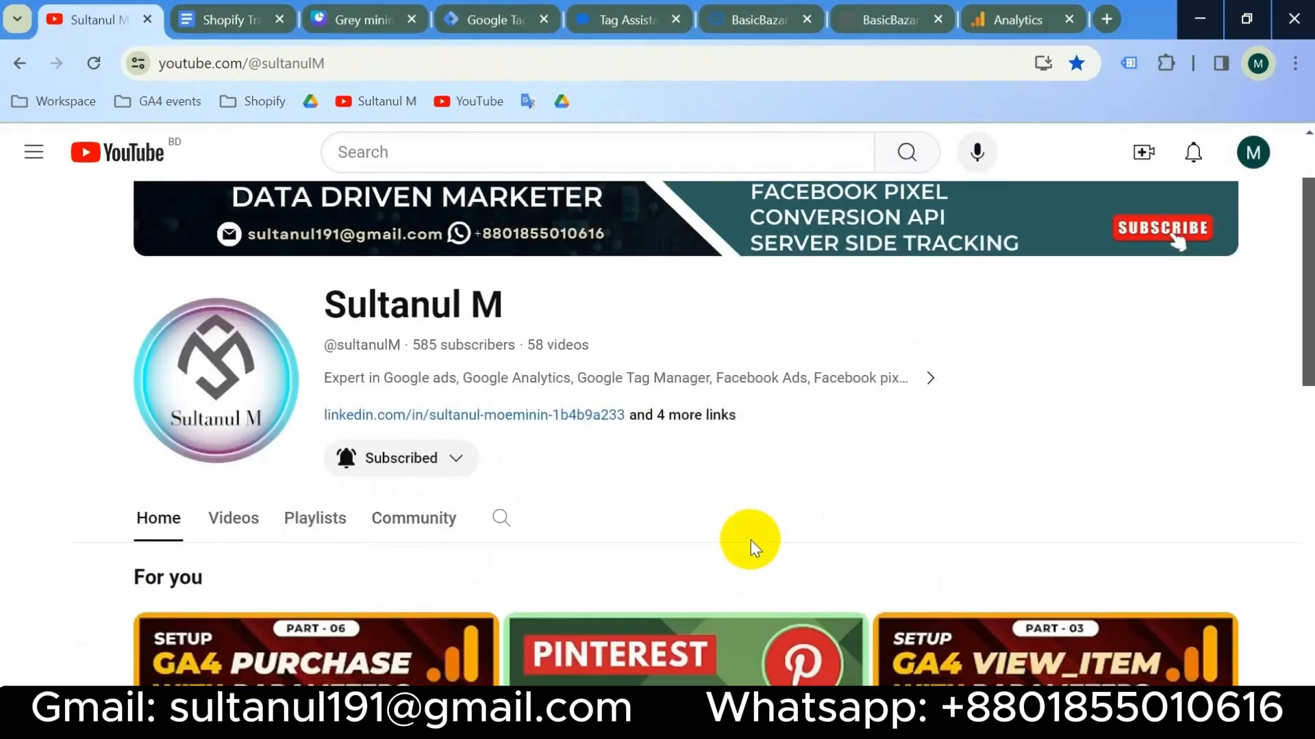
scroll(751, 541, "up", 2)
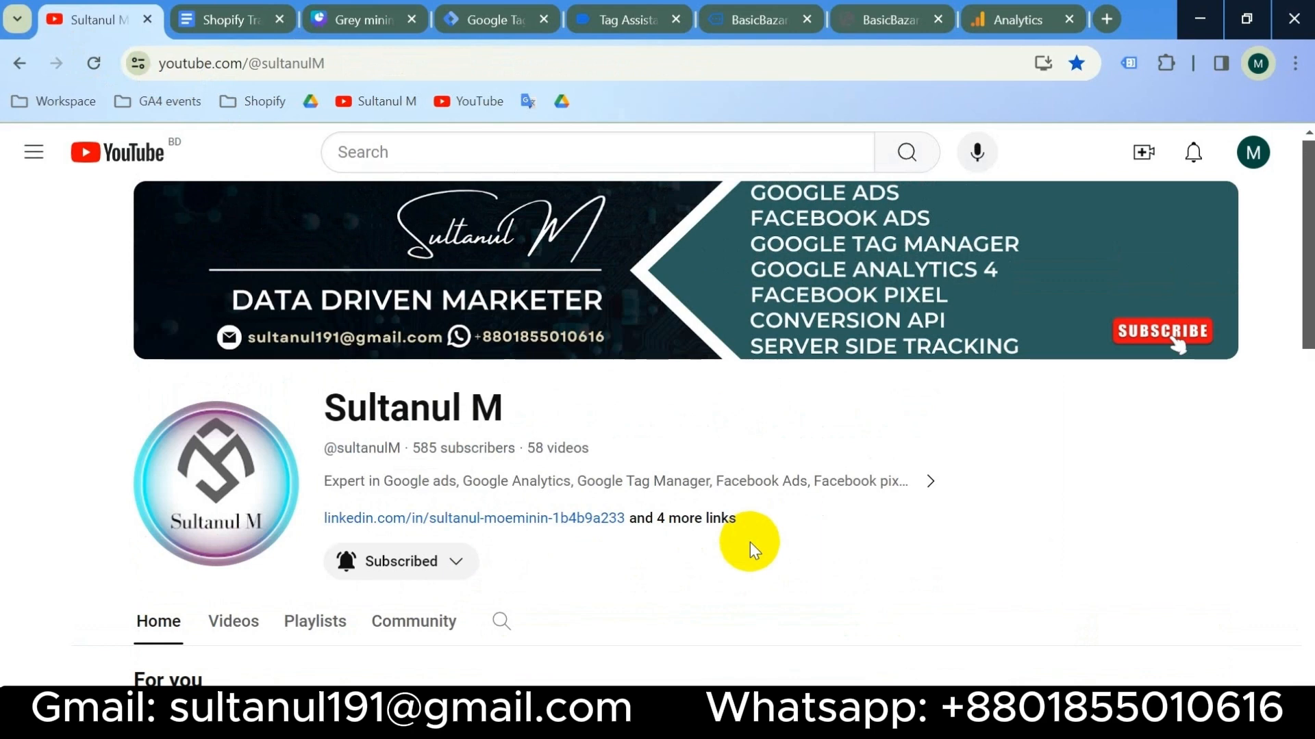
left_click(577, 721)
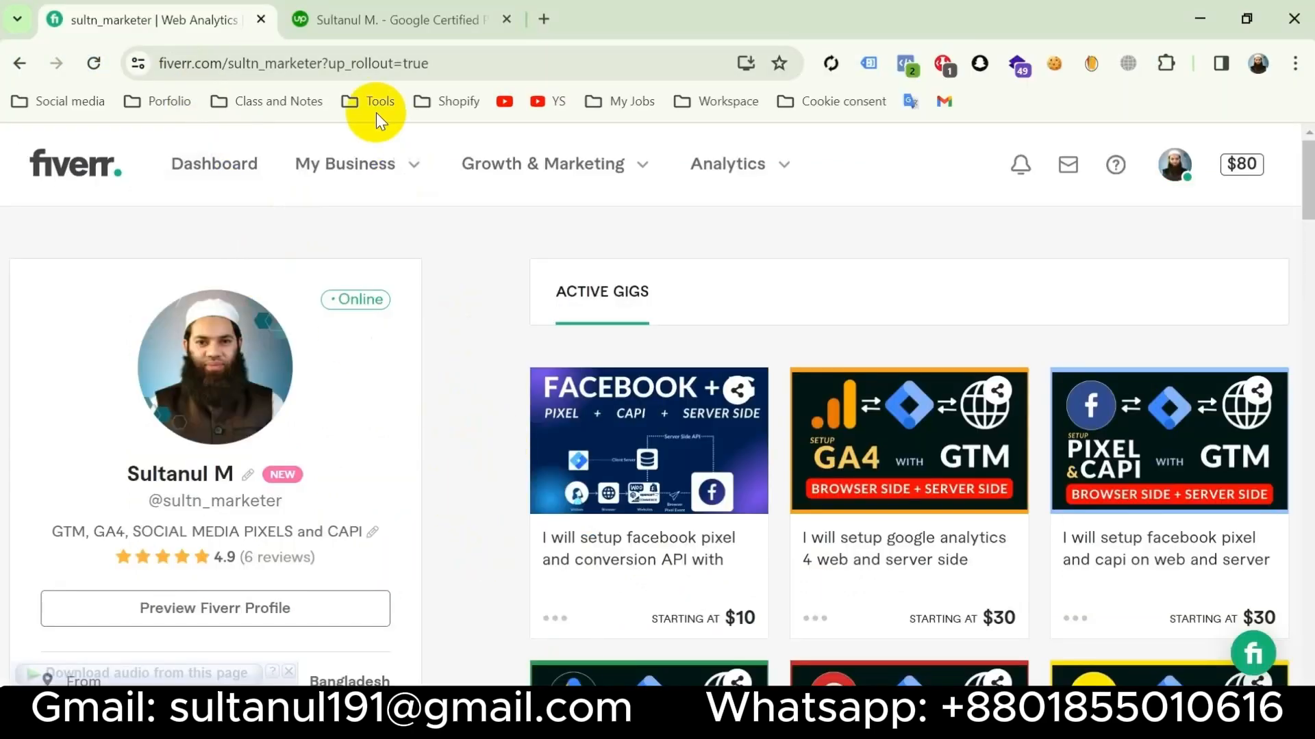
- Open the Upwork profile and scroll to its work history and education sections
left_click(405, 18)
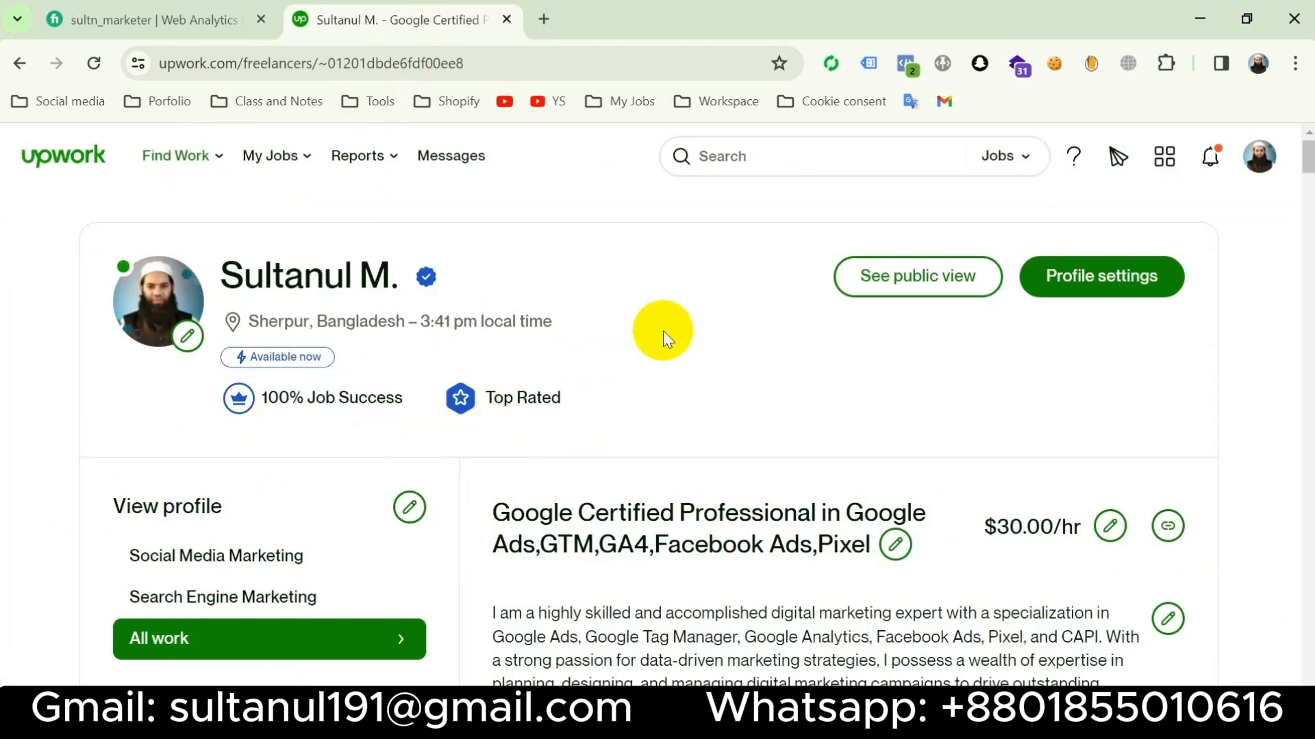
scroll(662, 330, "down", 15)
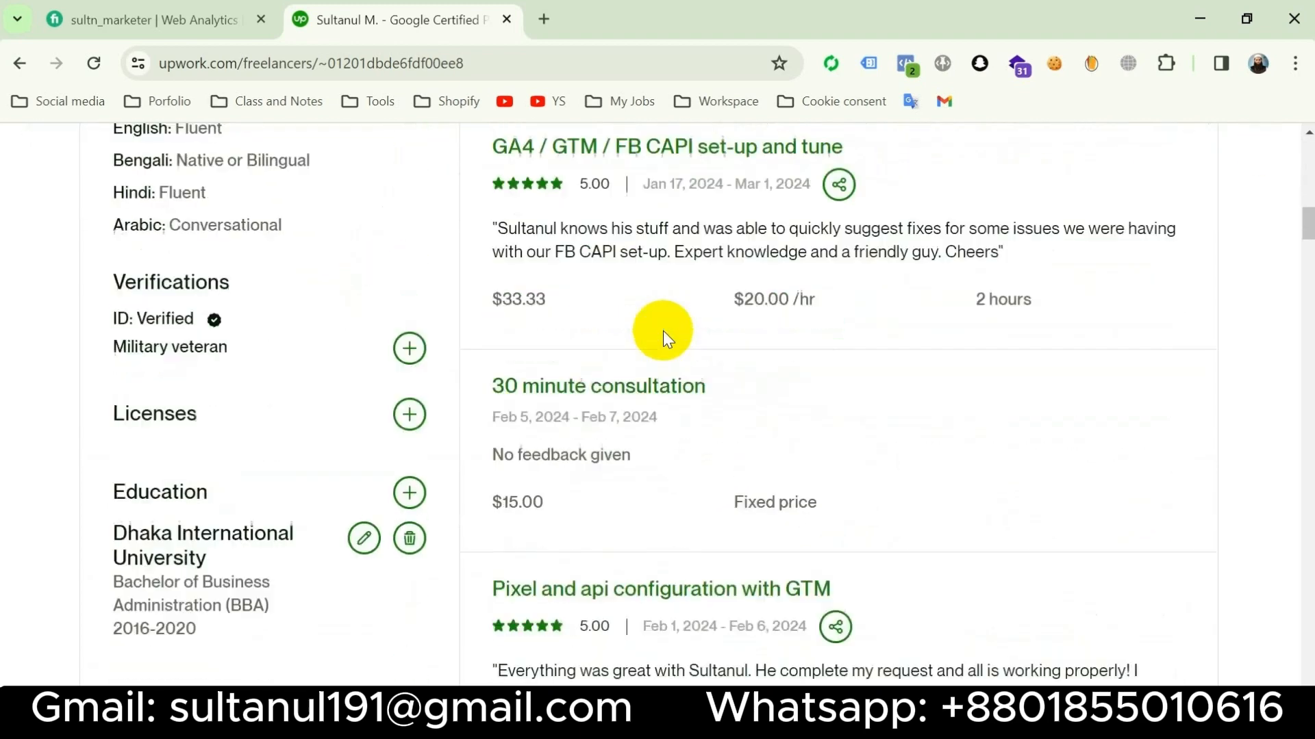